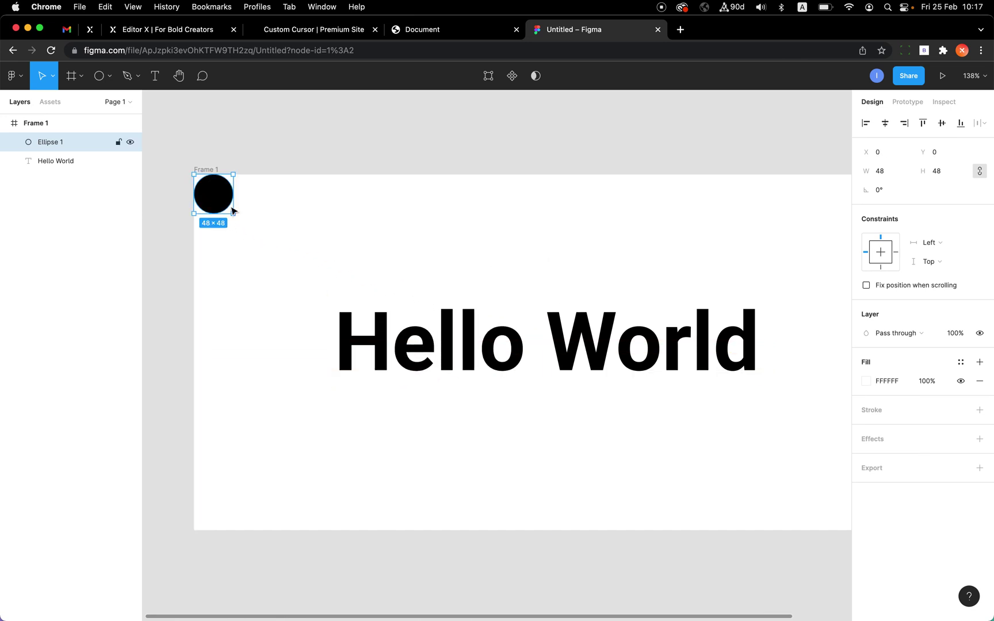
Switch to the index.html code and highlight the transform property in the #myCustomCursor rule.
key("ctrl+Right")
scroll(439, 257, "up", 10)
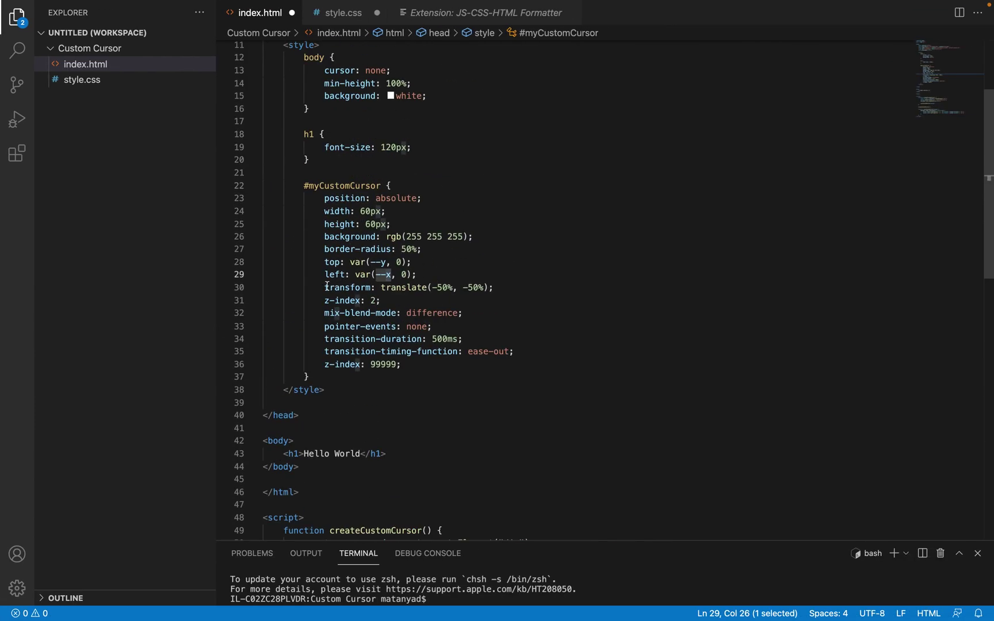
mouse_move(325, 287)
left_click_drag(326, 288, 372, 288)
Back in Figma, move the black circle above the Hello World text, to about X 335, Y 67.
key("ctrl+Left")
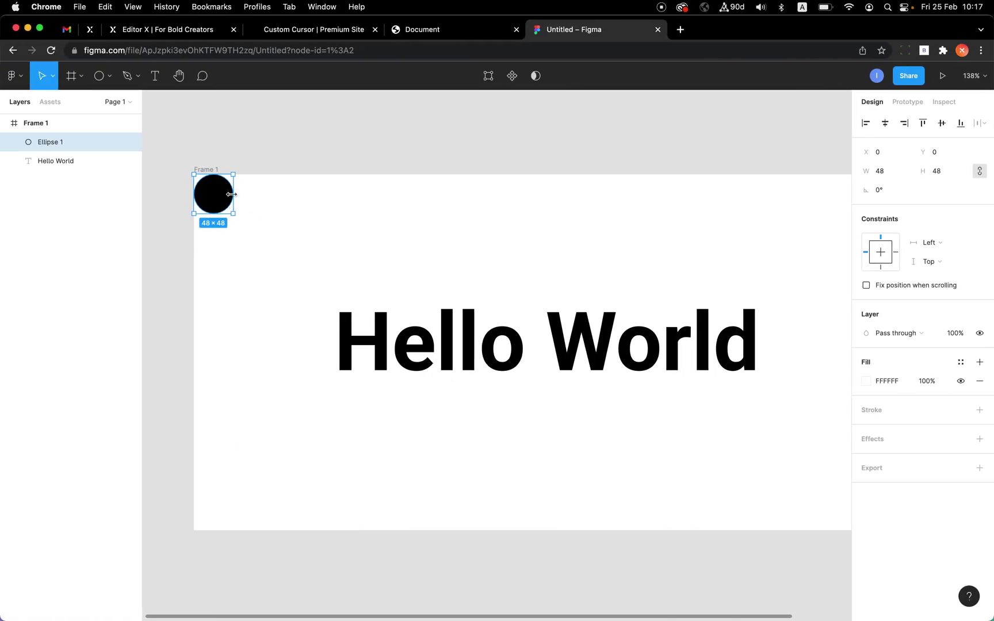
left_click_drag(230, 209, 454, 249)
left_click(479, 273)
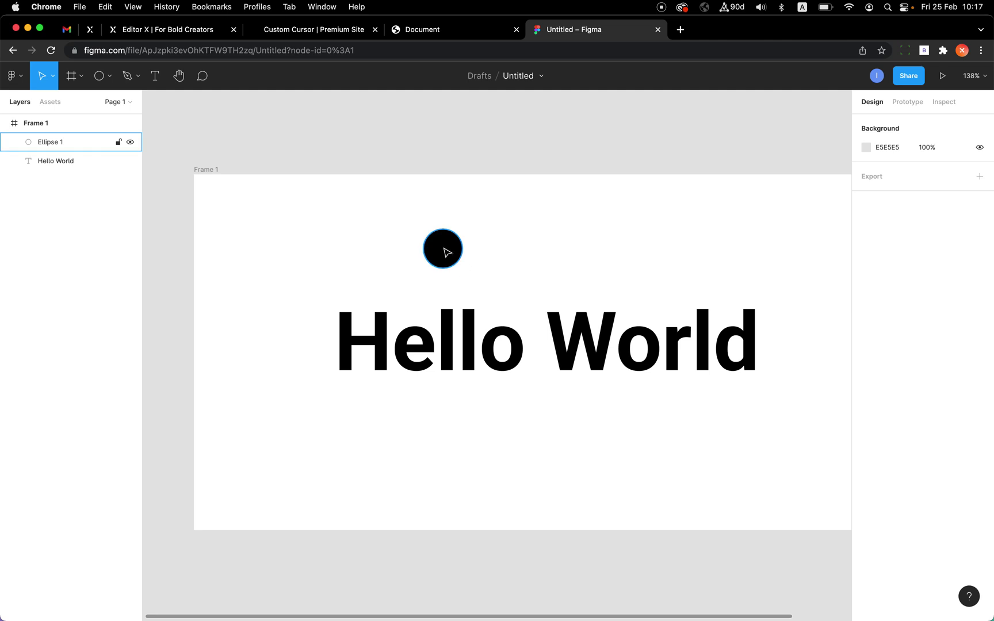
left_click_drag(447, 254, 505, 266)
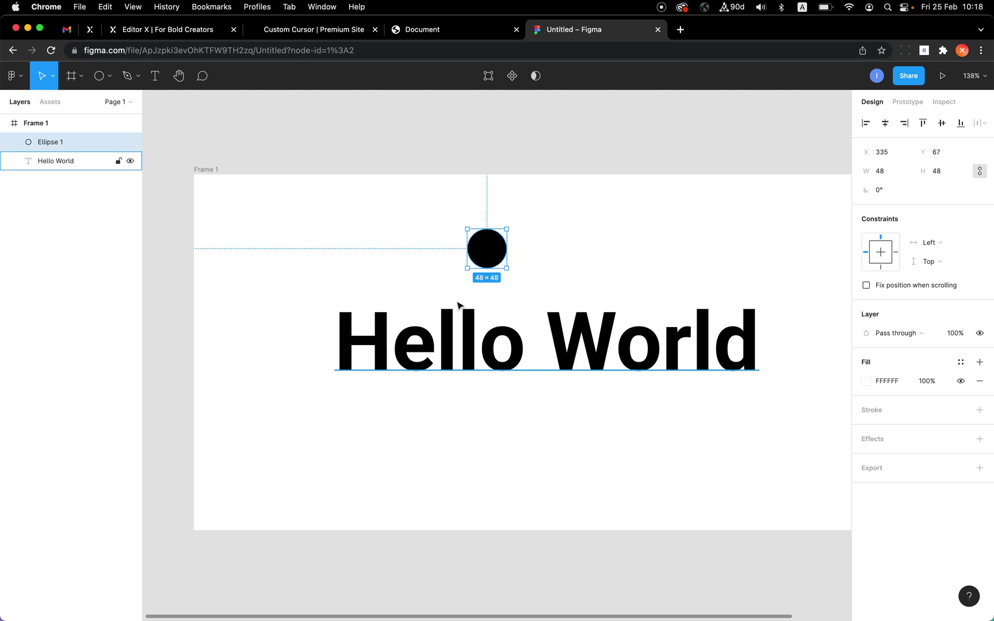
In VS Code, delete the duplicate z-index: 2 line from the #myCustomCursor rule in index.html.
key("ctrl+Right")
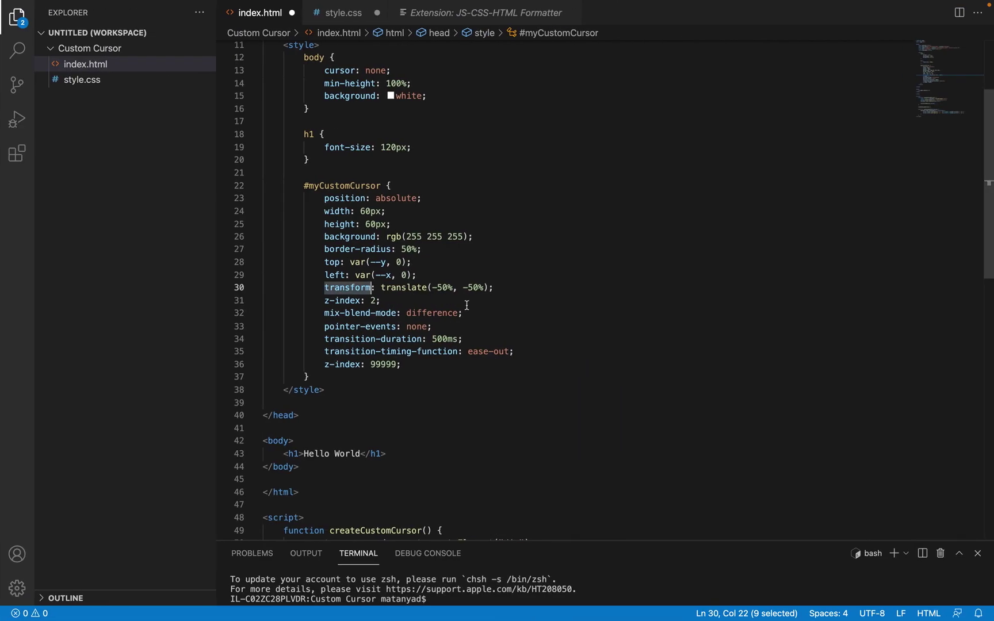
mouse_move(325, 313)
left_click_drag(325, 312, 409, 313)
left_click(389, 301)
left_click(505, 290, "shift")
key("BackSpace")
Compare the mix-blend-mode value in the code with the circle's fill blend mode in Figma, and view the cursor on the Document page.
left_click_drag(408, 301, 459, 300)
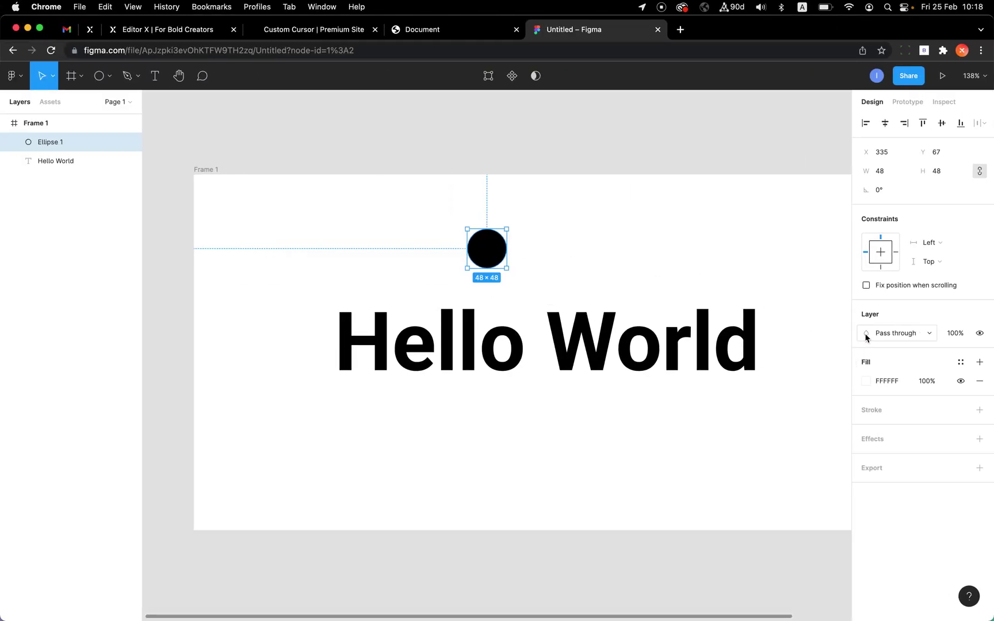
left_click(867, 382)
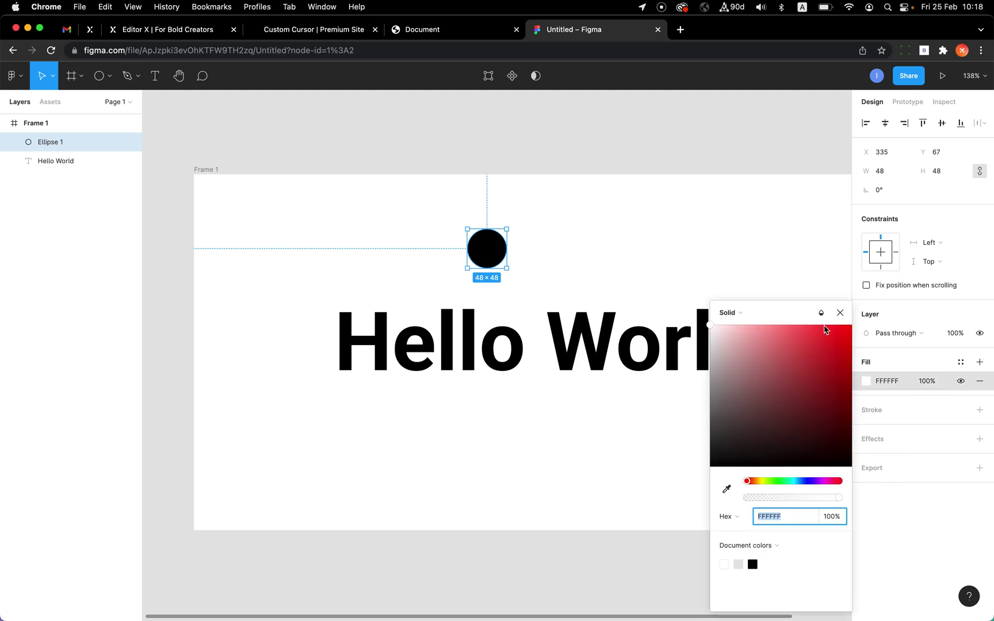
left_click(821, 314)
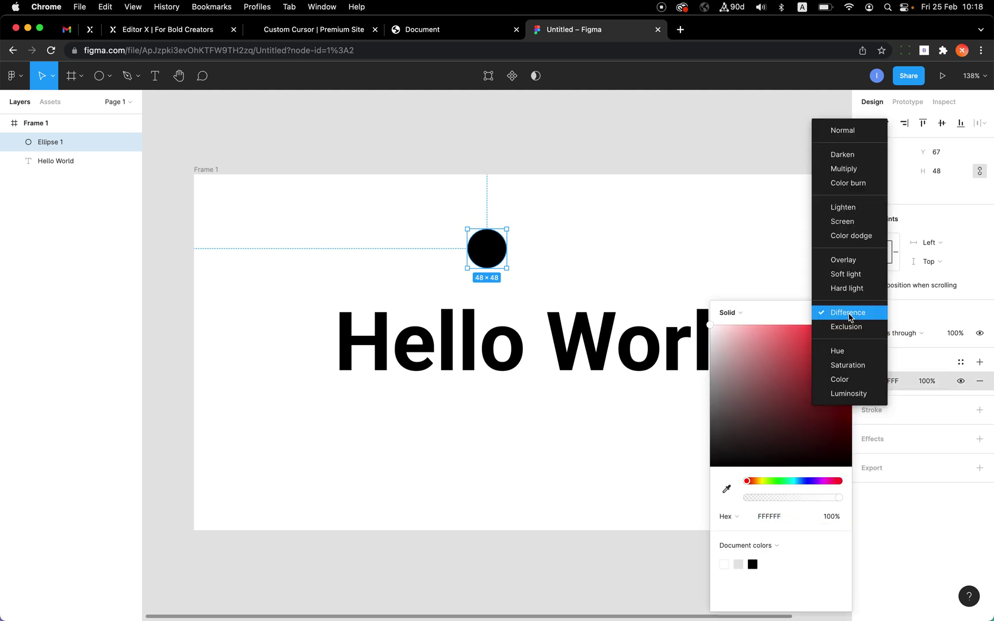
key("ctrl+Right")
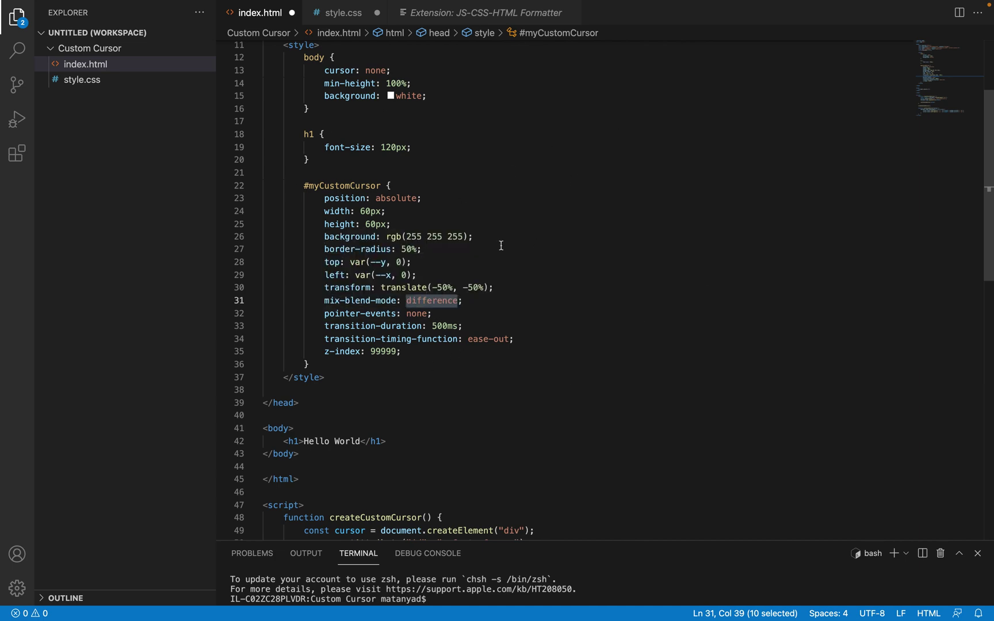
key("ctrl+Left")
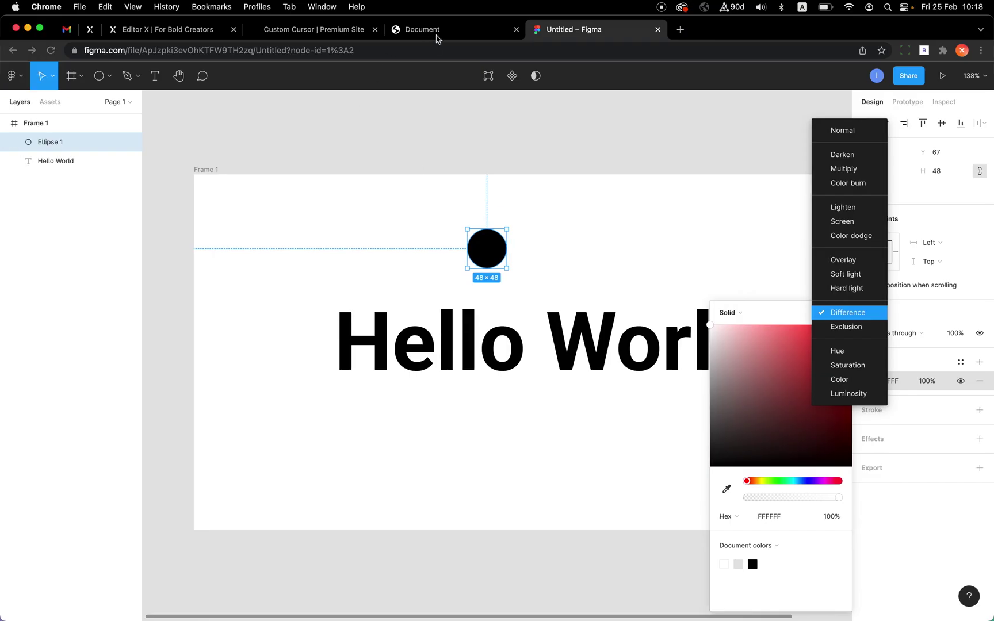
left_click(436, 35)
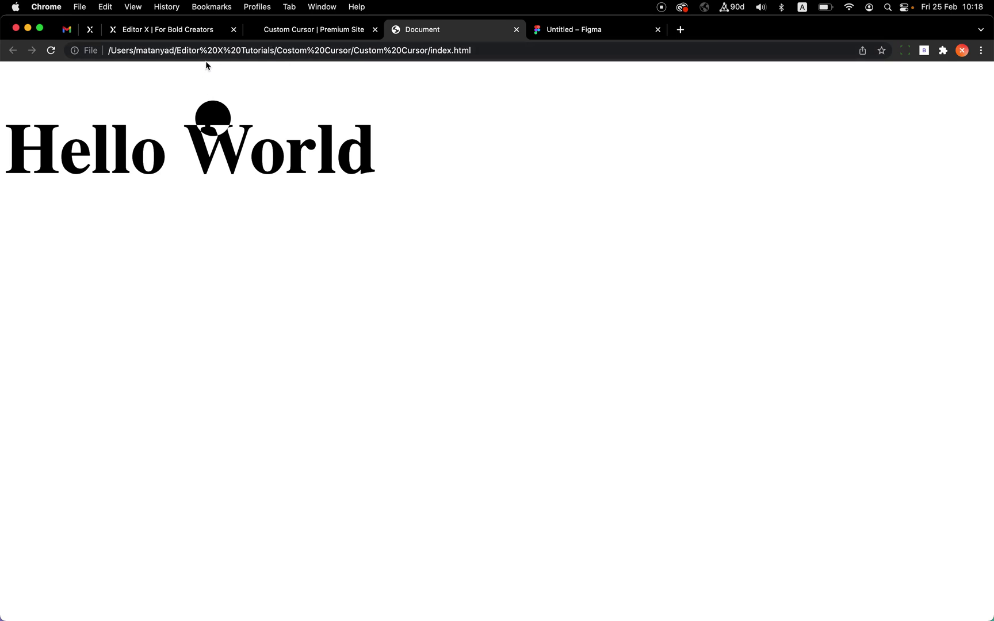
In the Editor X dashboard's Custom Code page, disable the Custom Cursor JS and Cursor as Separated Element snippets.
left_click(90, 30)
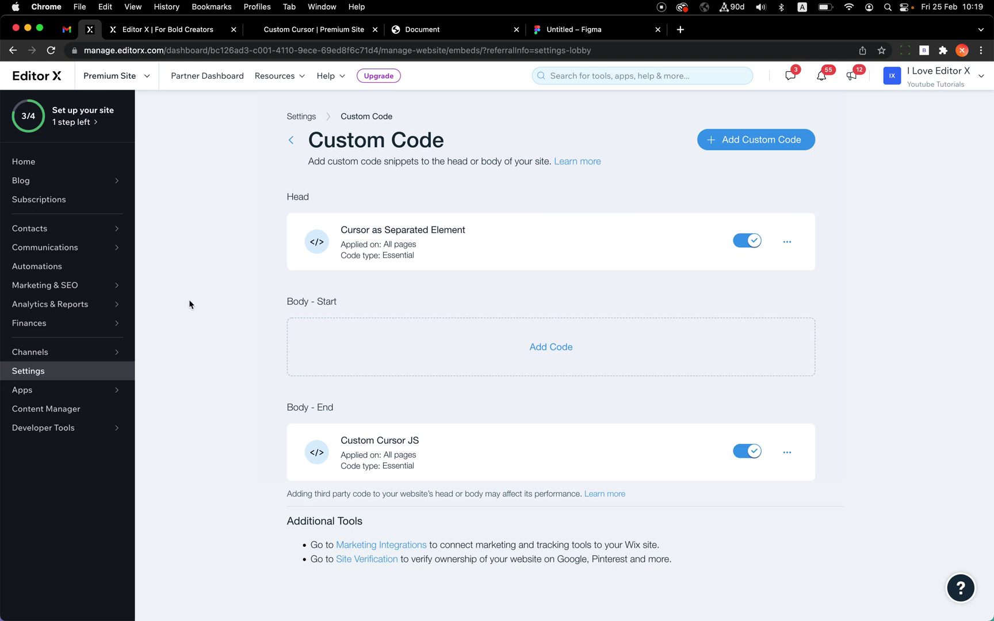
left_click_drag(309, 138, 447, 142)
left_click(448, 142)
left_click(753, 452)
left_click(750, 242)
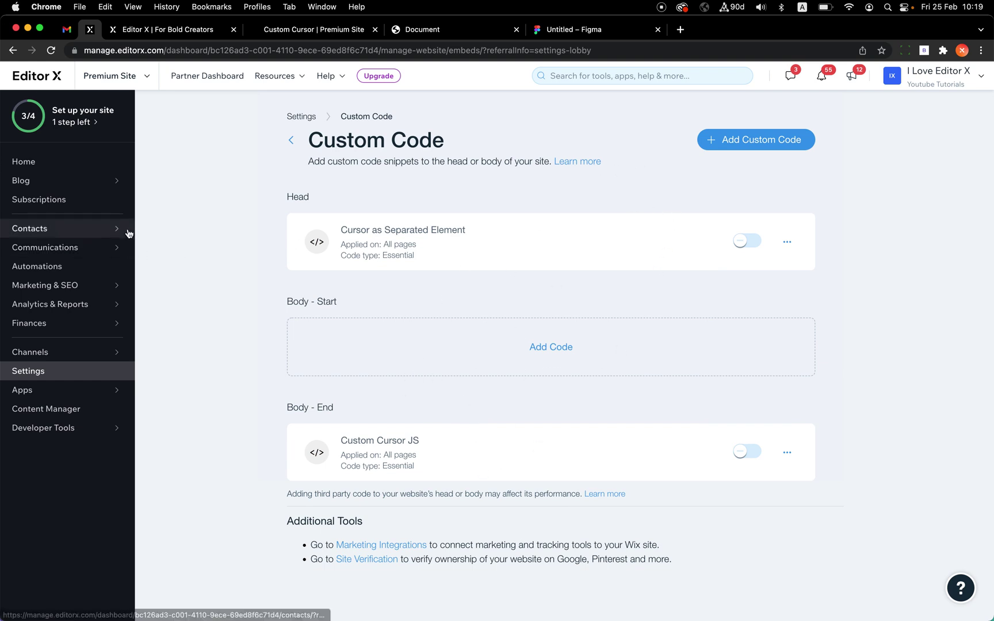
Reopen Custom Code from the site settings and start a new snippet named "My Custom Cursor JS".
left_click(33, 374)
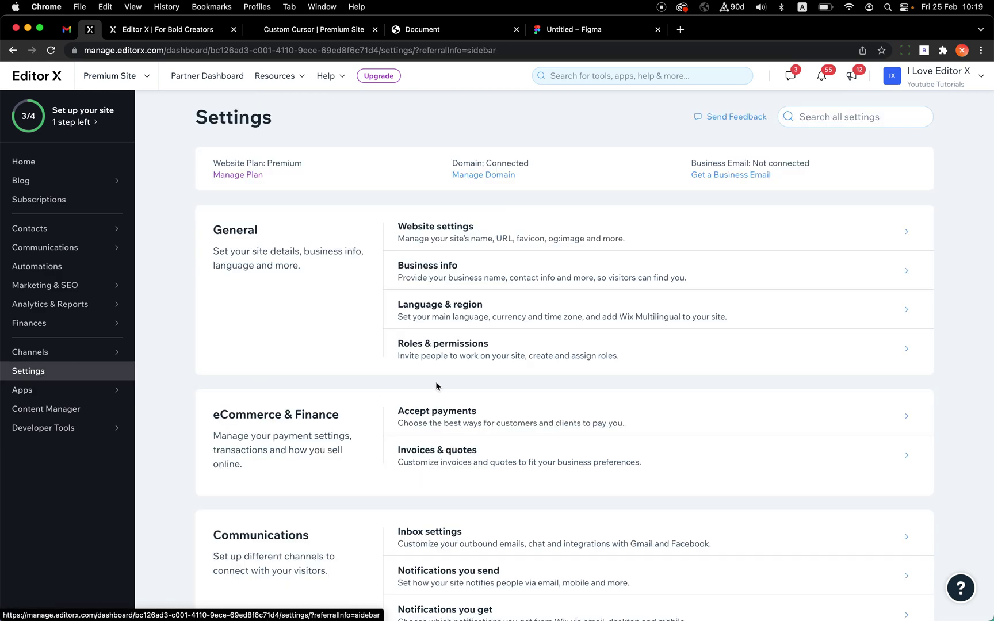
scroll(437, 387, "down", 3)
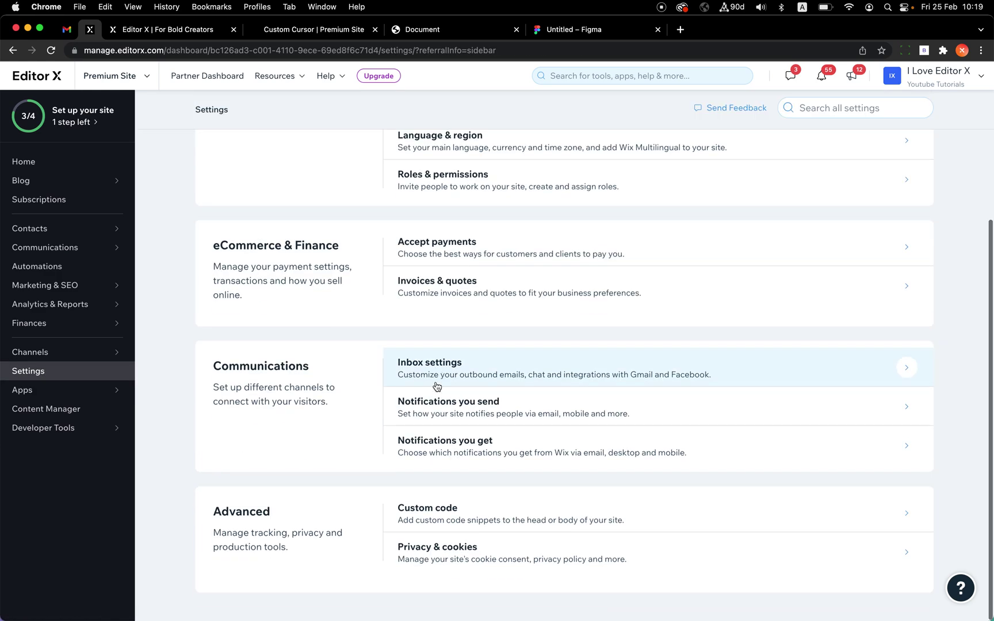
left_click(443, 514)
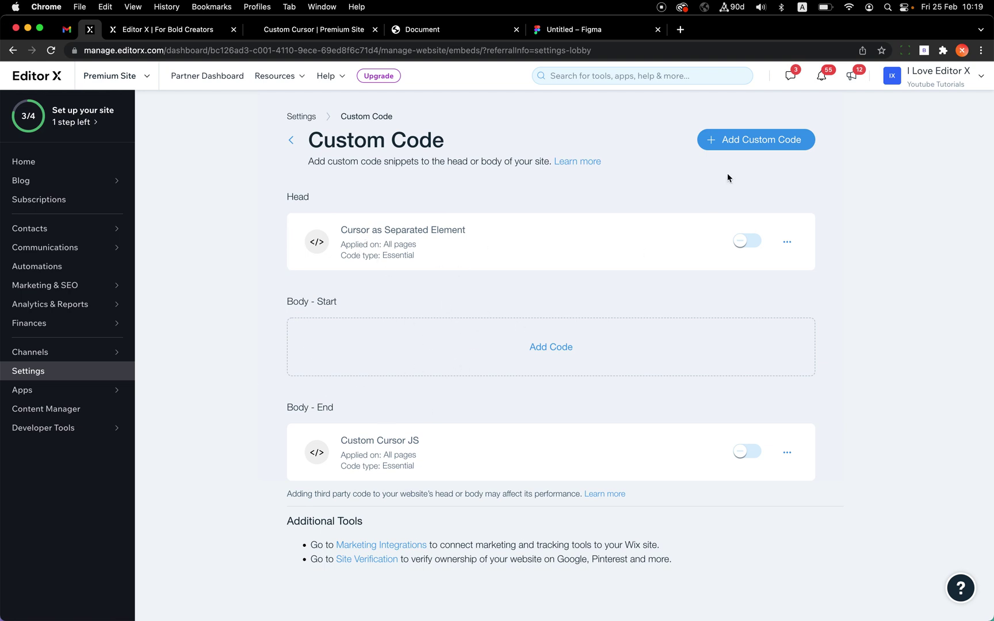
left_click(749, 147)
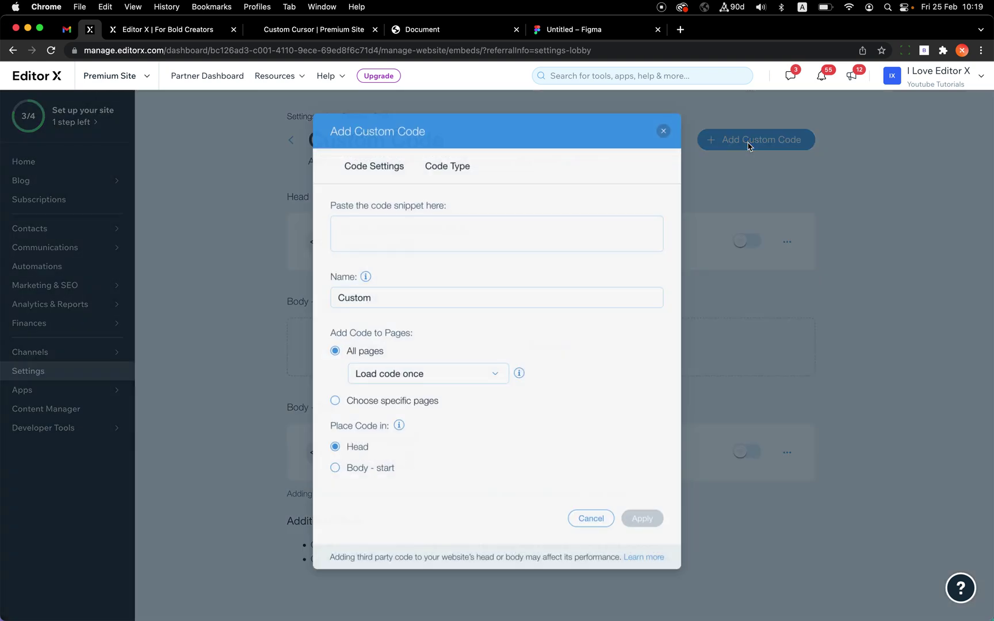
left_click(453, 301)
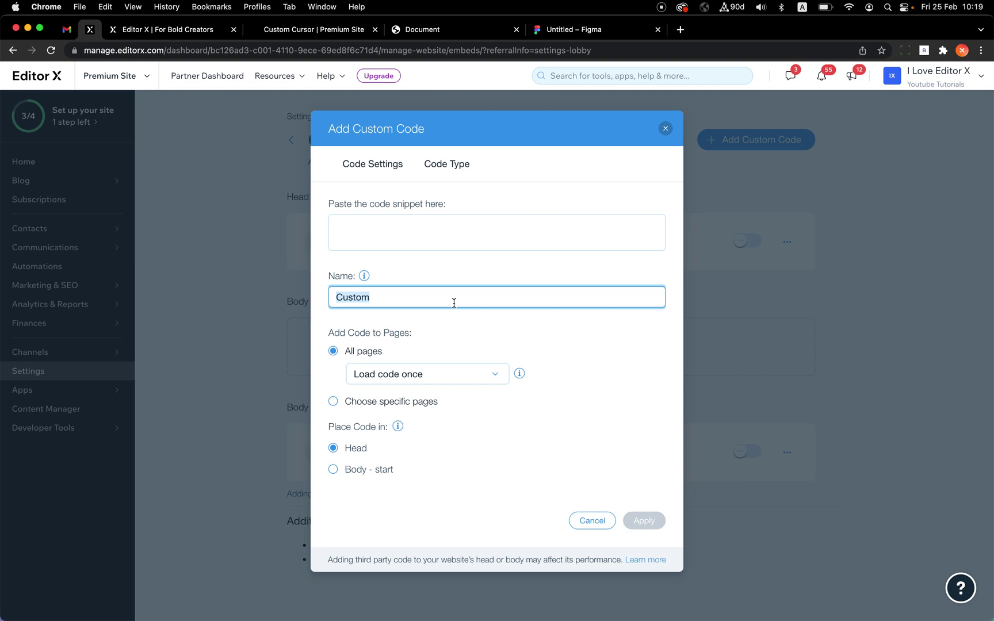
type("My Custom Cursor JS")
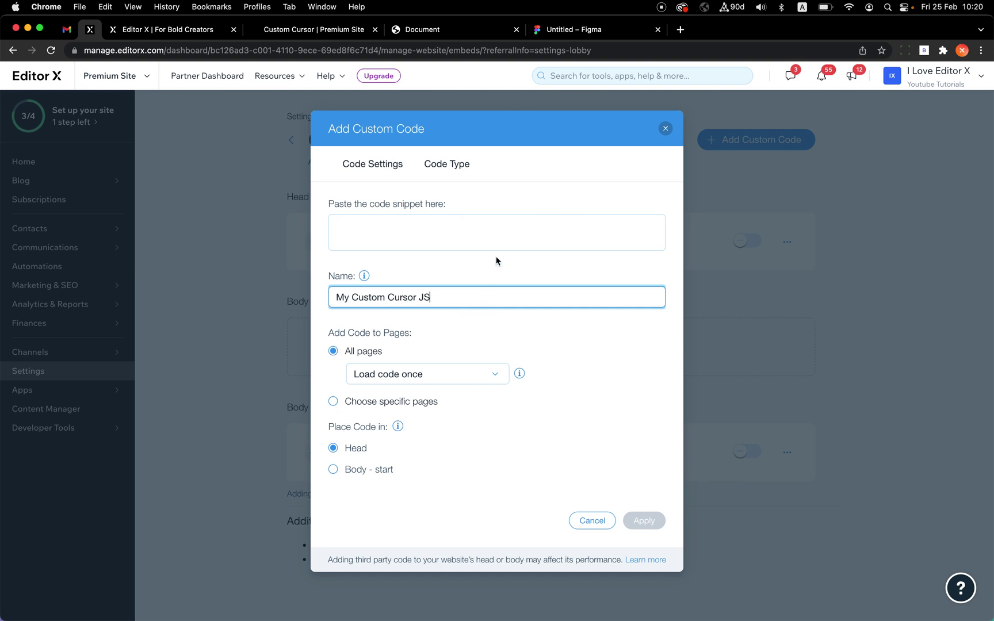
Copy the whole script block from index.html in VS Code into the new snippet's code field.
left_click(408, 236)
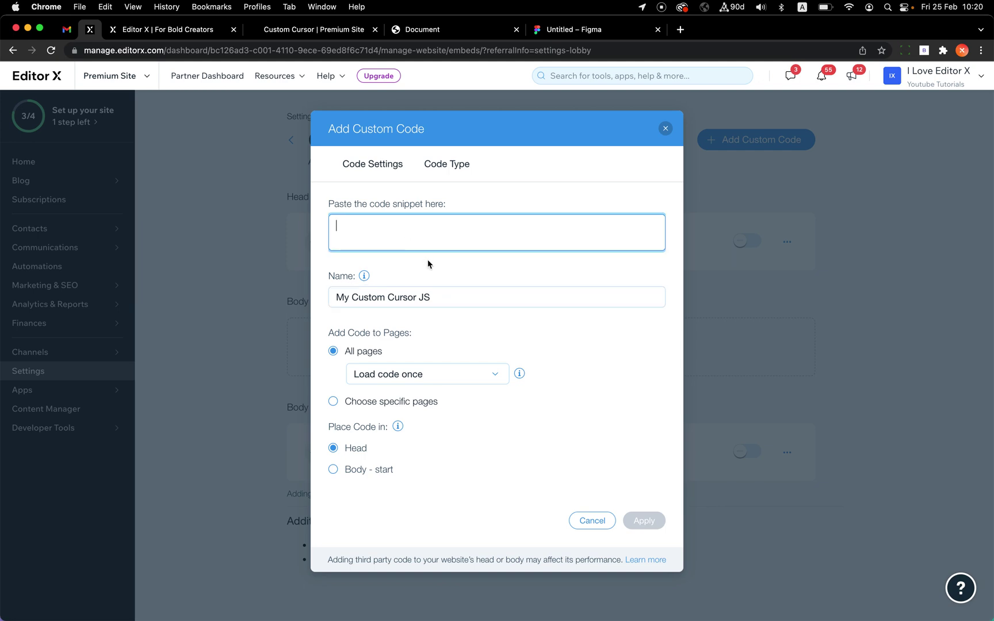
key("ctrl+Right")
scroll(455, 380, "down", 10)
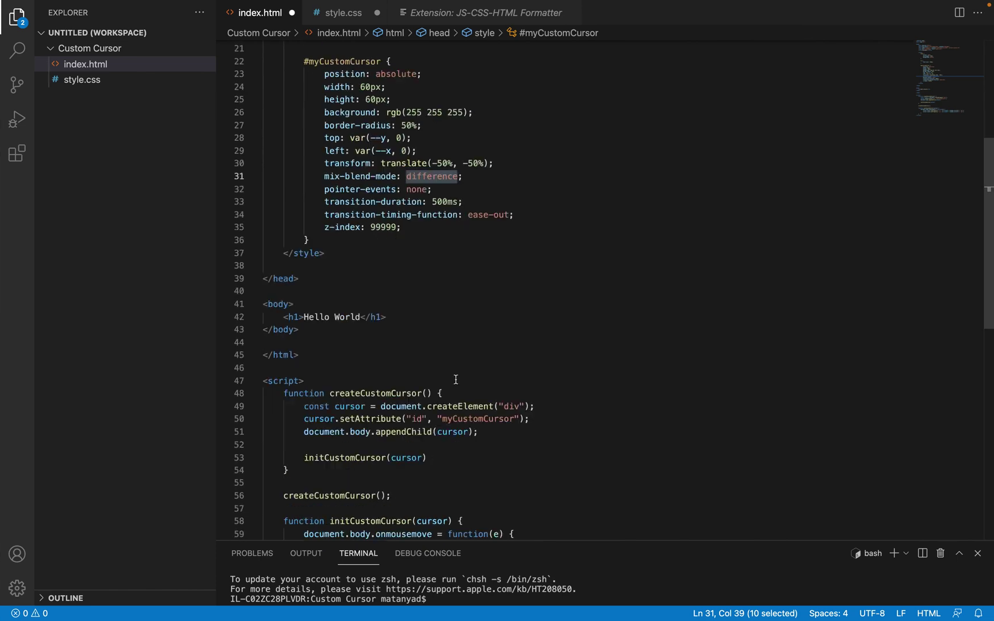
scroll(456, 380, "up", 4)
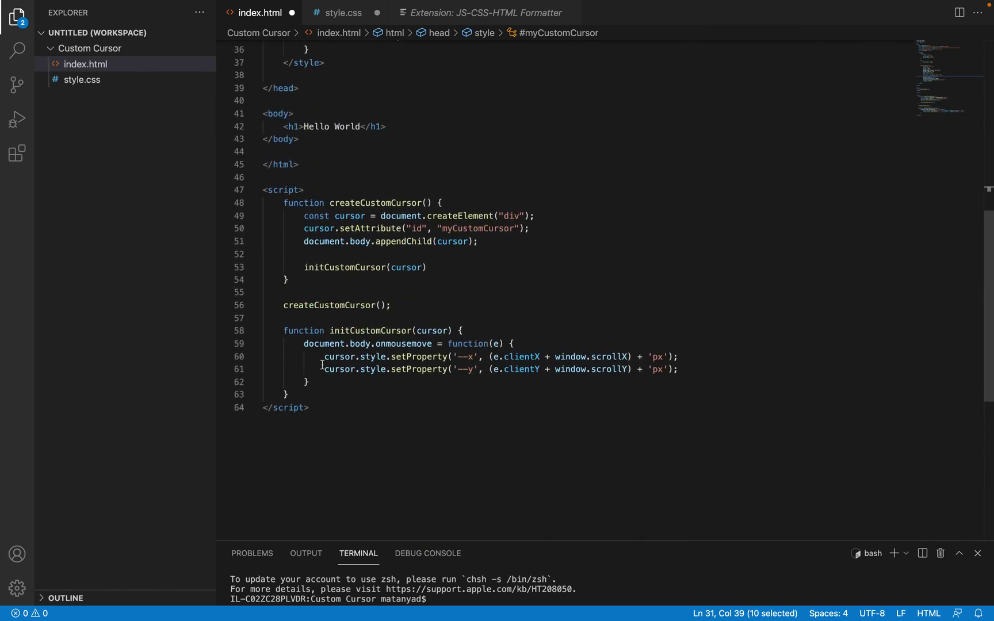
double_click(271, 190)
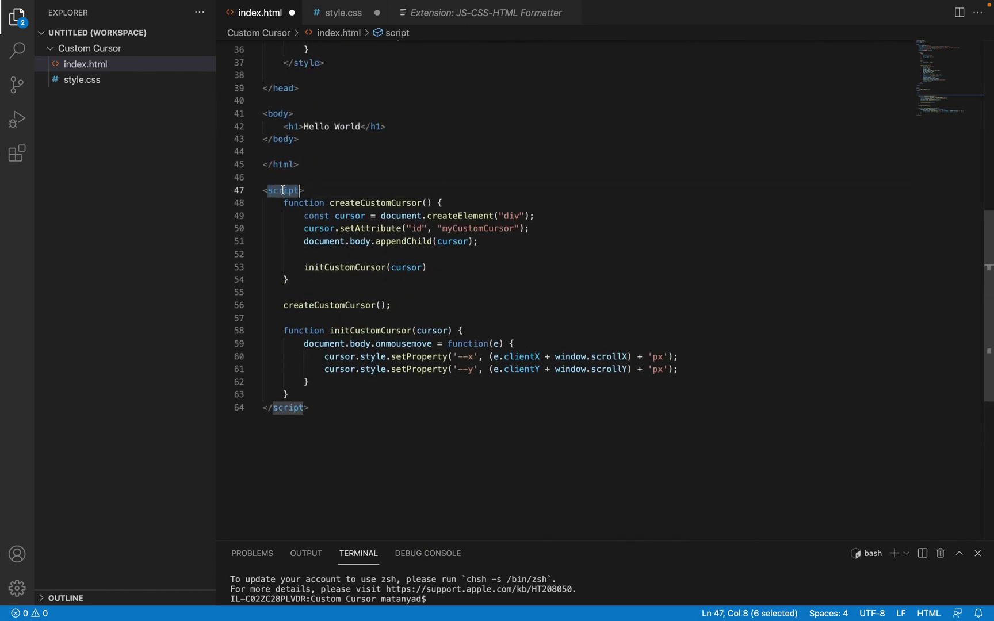
left_click(264, 193)
left_click(332, 407, "shift")
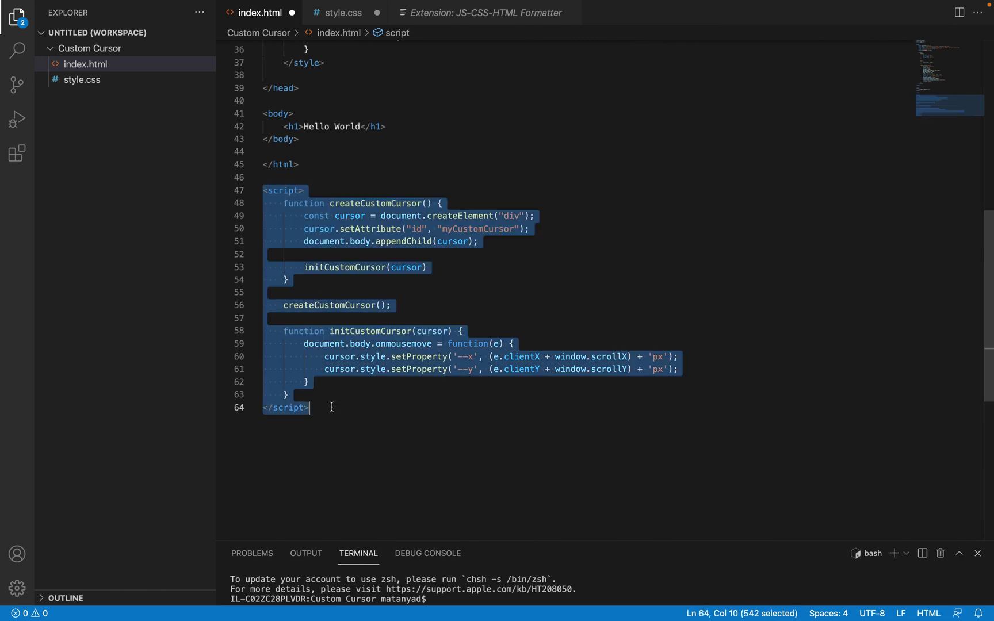
key("ctrl+Left")
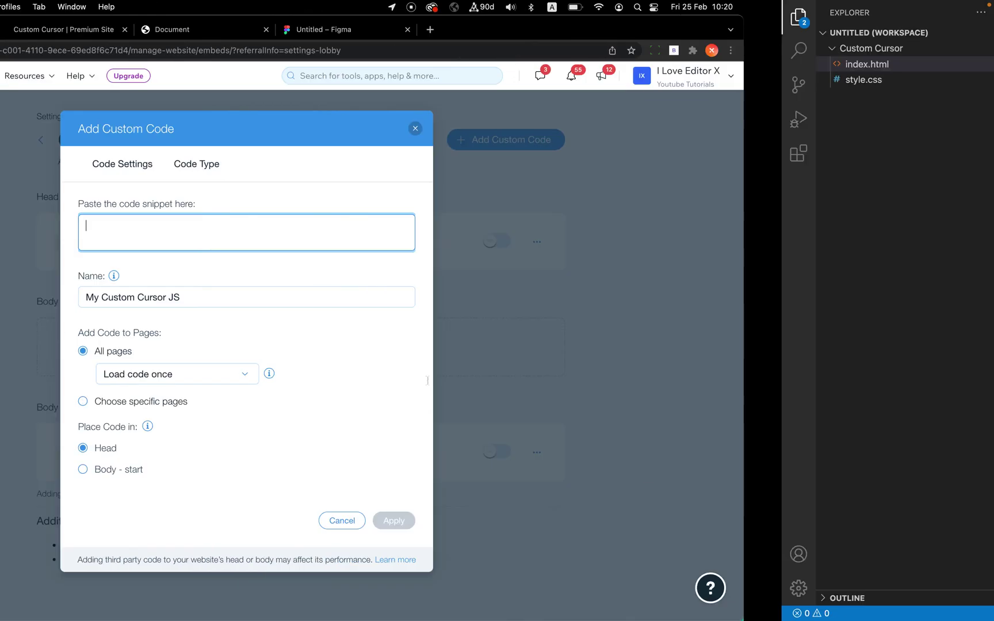
key("super+v")
scroll(435, 238, "up", 5)
scroll(435, 238, "up", 3)
scroll(435, 238, "down", 5)
scroll(429, 351, "down", 2)
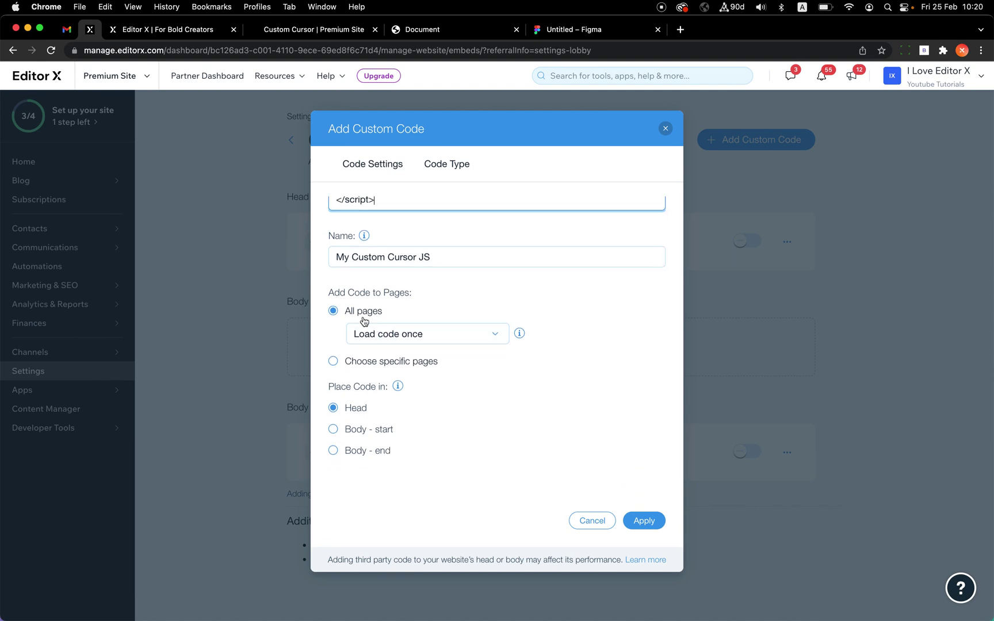
Browse the list for adding the code to specific pages, and set the snippet back to all pages.
left_click_drag(330, 294, 403, 297)
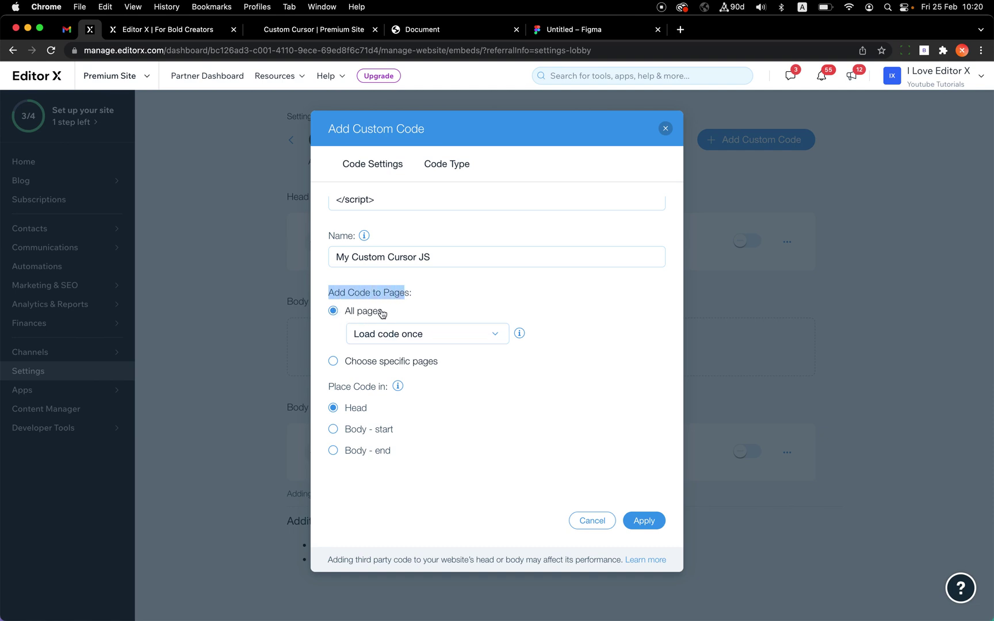
left_click(378, 361)
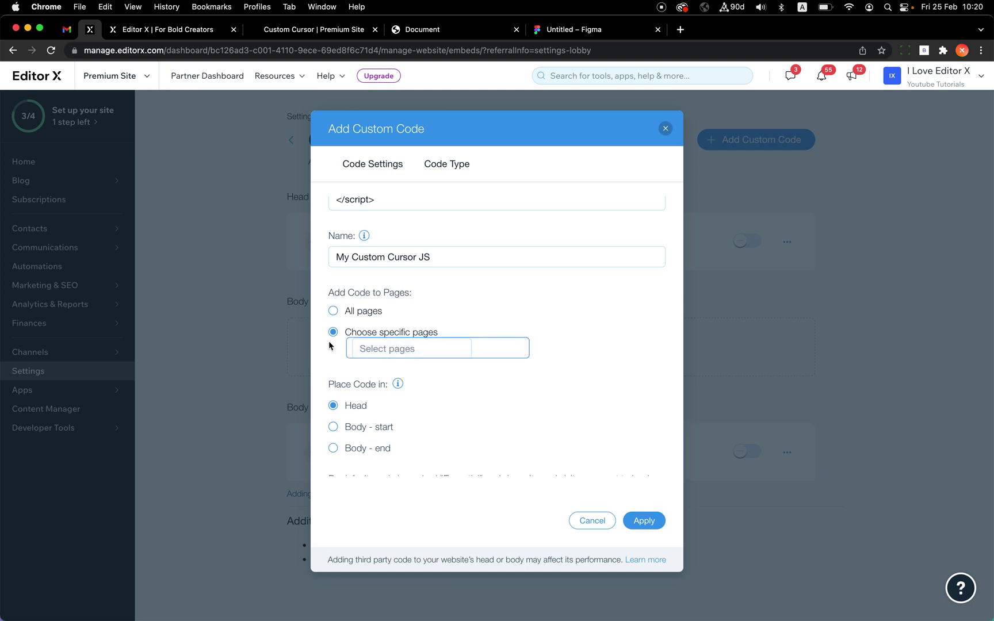
left_click(389, 347)
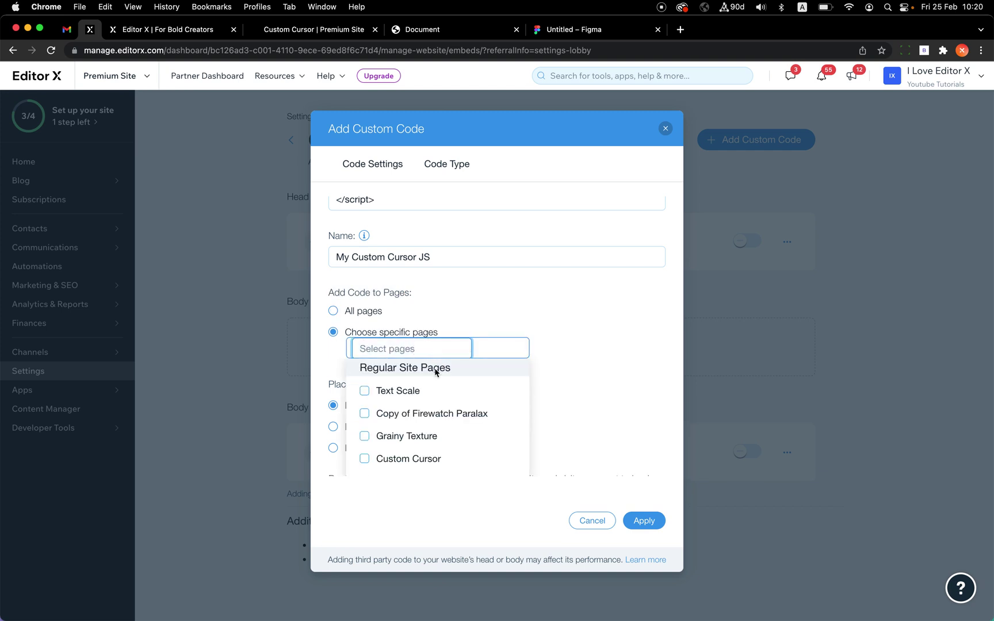
scroll(435, 408, "down", 2)
scroll(435, 405, "down", 5)
scroll(435, 406, "up", 5)
scroll(435, 406, "up", 2)
left_click(508, 328)
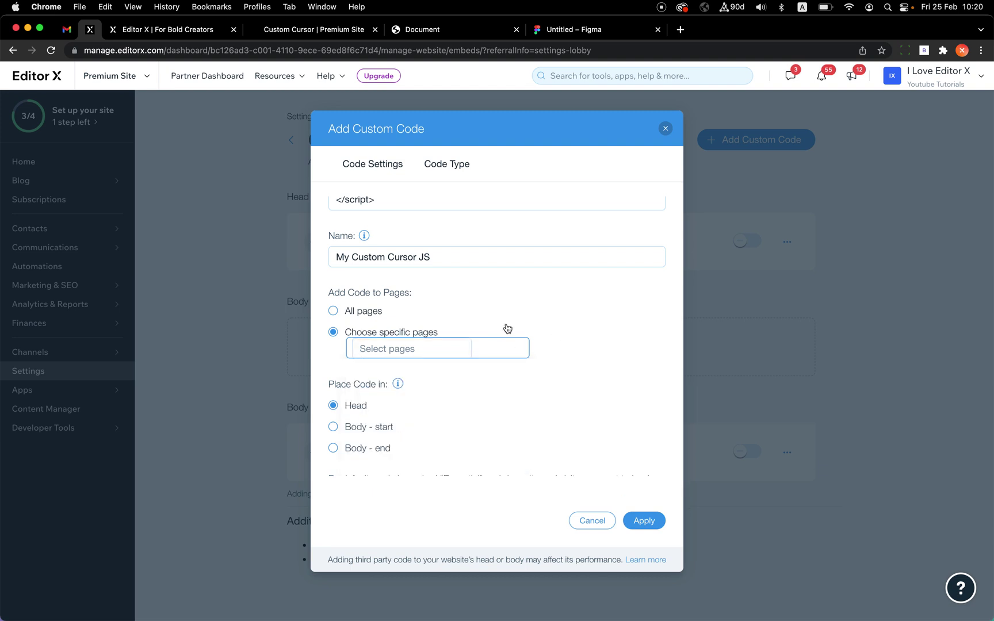
left_click(335, 312)
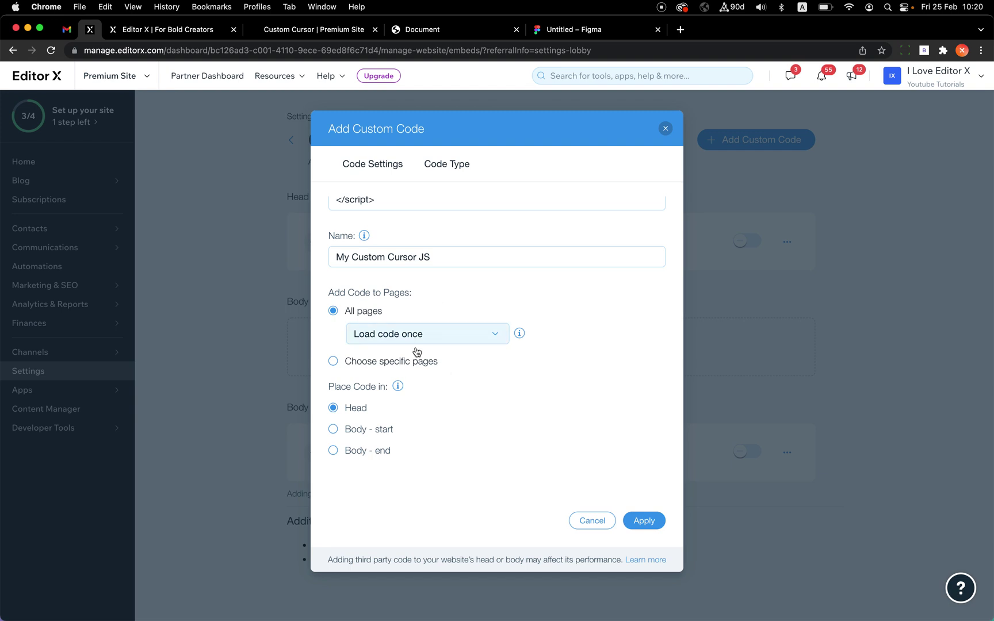
Examine the custom cursor on the live custom-cursor page and return to the unfinished custom code form.
left_click(204, 32)
left_click(289, 32)
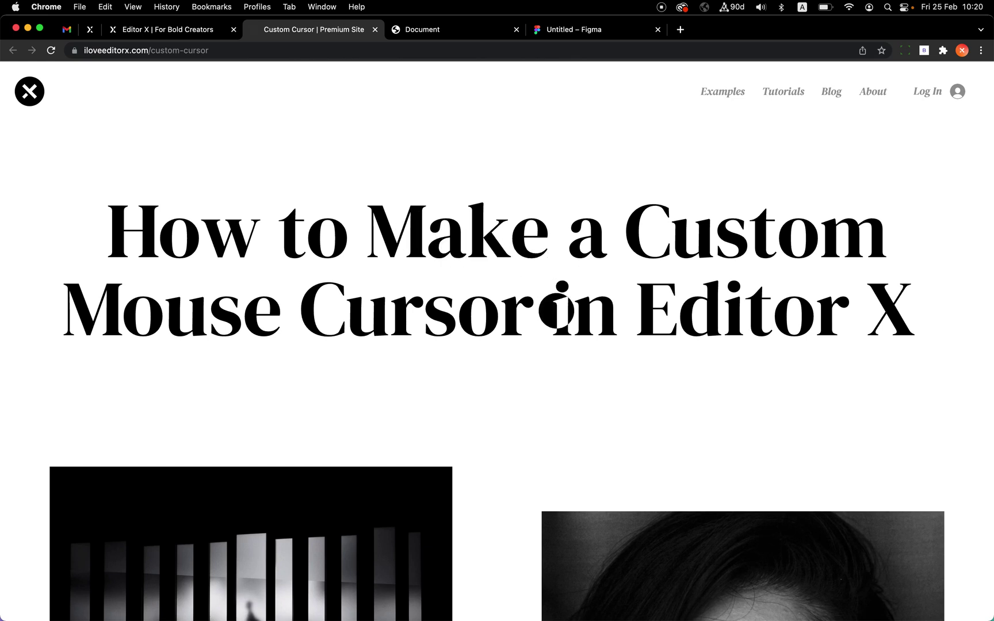
mouse_move(732, 89)
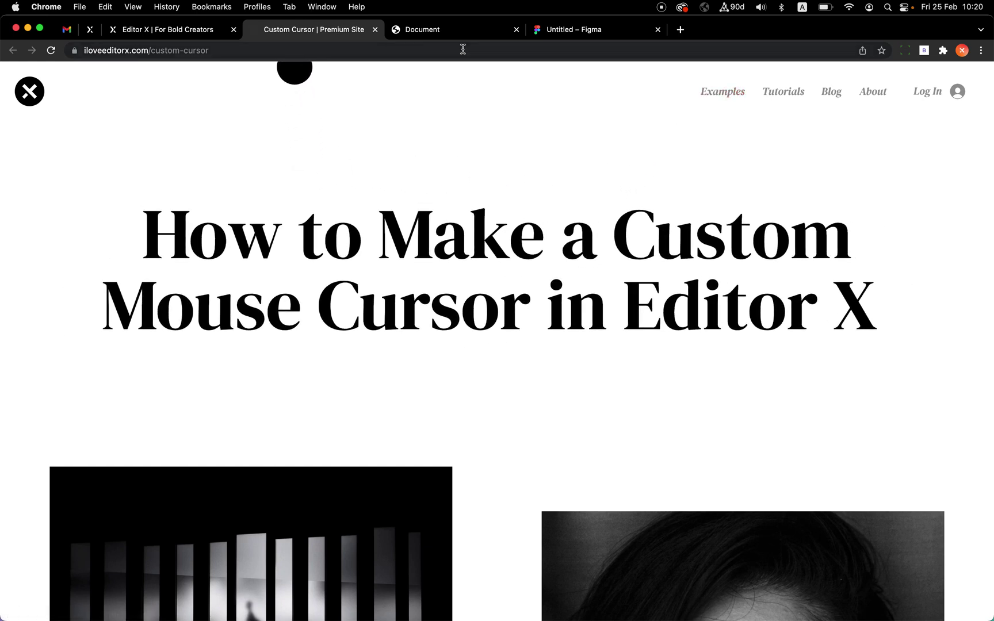
left_click(190, 29)
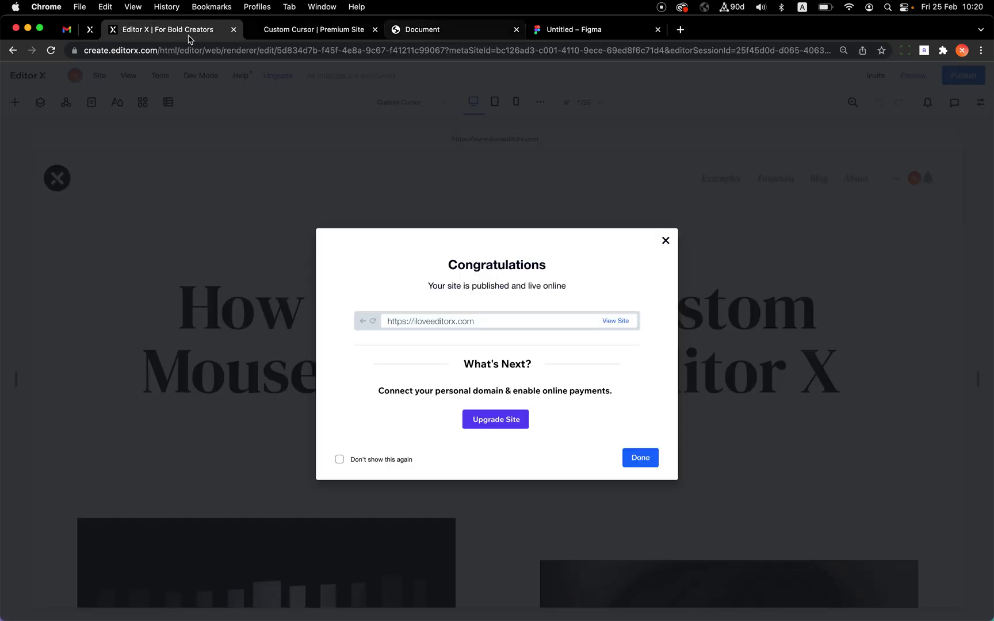
left_click(89, 29)
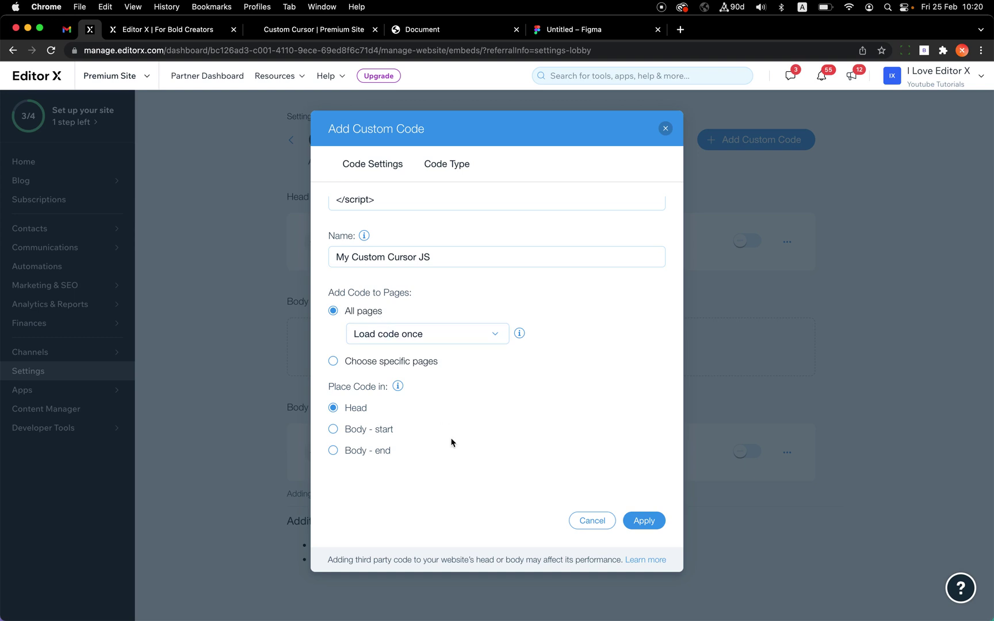
Place the My Custom Cursor JS snippet in Body - end and apply it to the site.
scroll(451, 442, "down", 2)
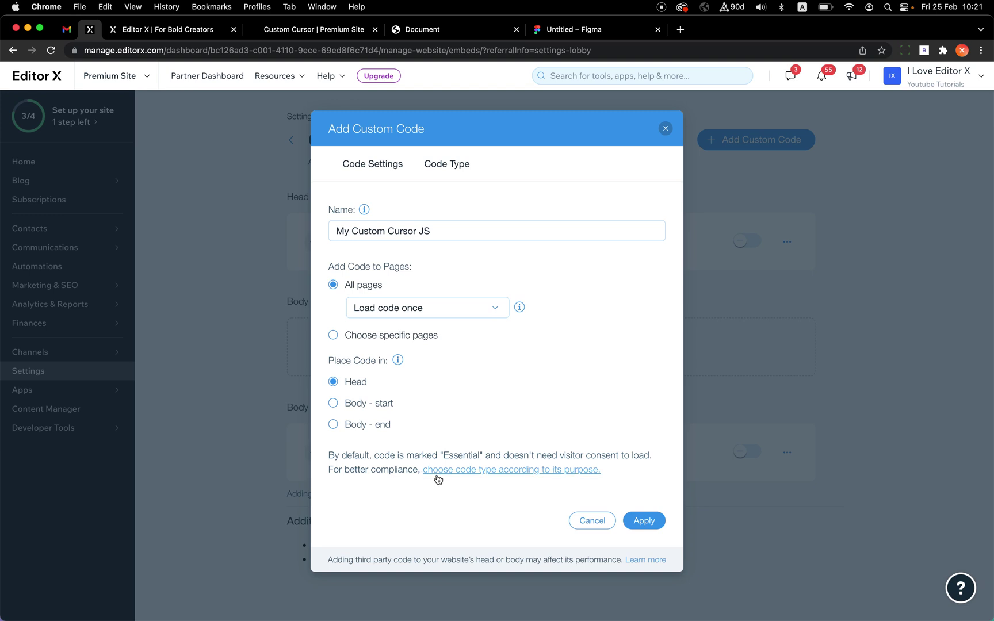
left_click(336, 427)
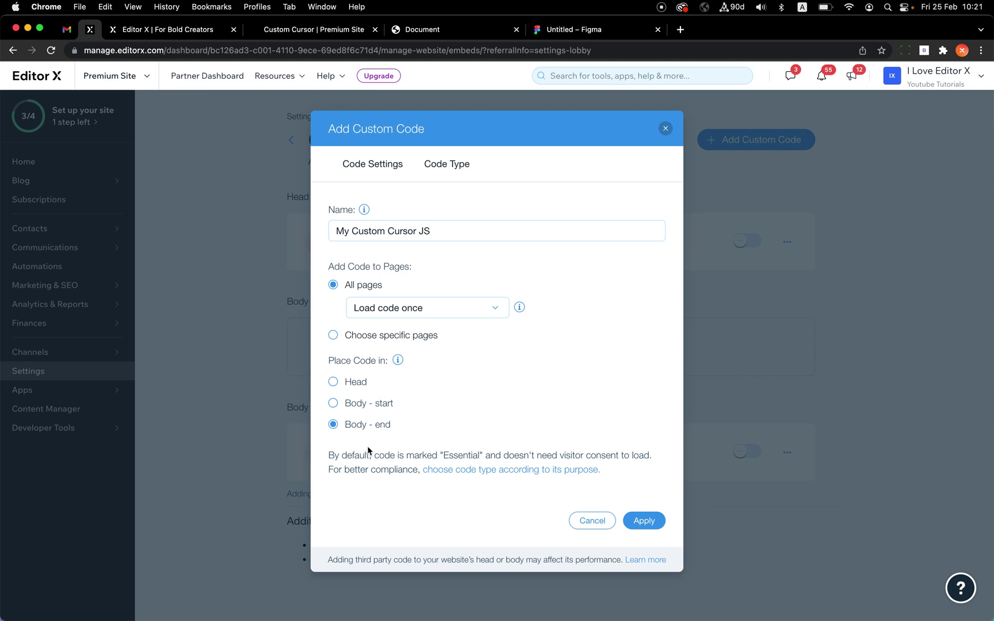
left_click(642, 520)
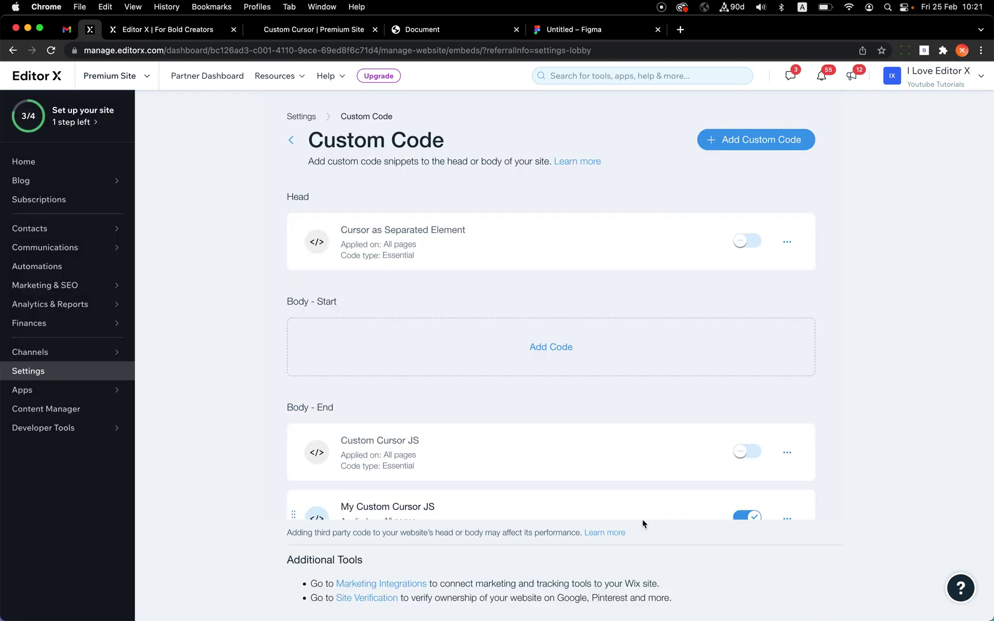
scroll(635, 452, "down", 2)
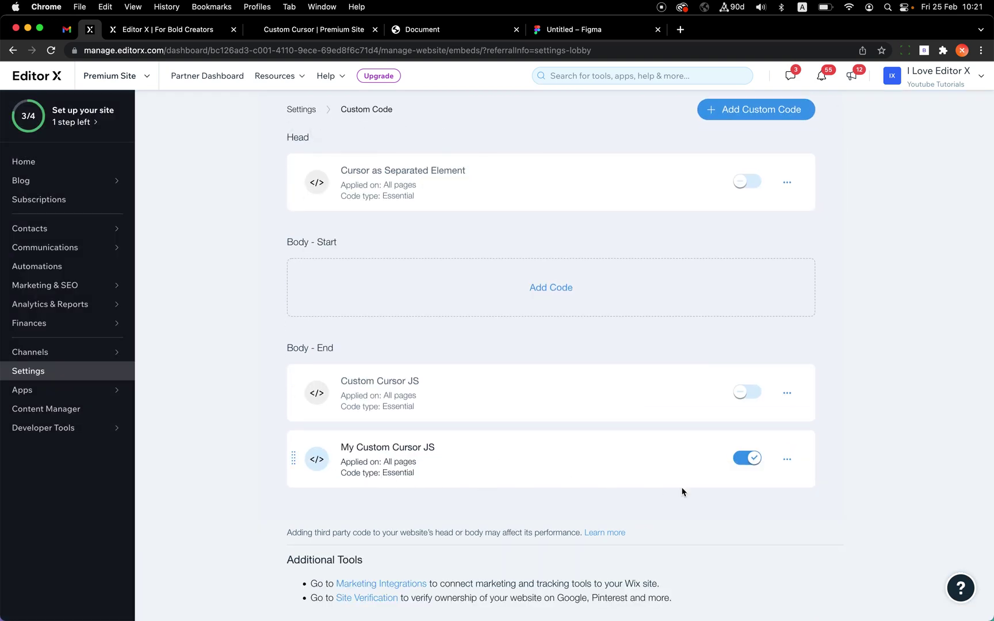
scroll(702, 458, "up", 1)
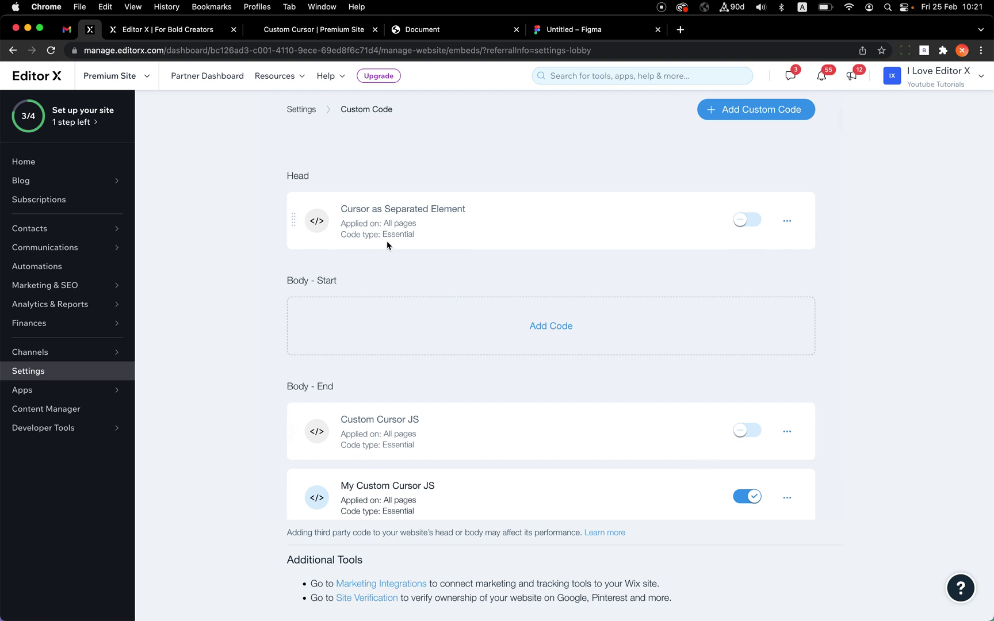
Reload the live custom-cursor page and open the developer tools to inspect its elements.
left_click(275, 32)
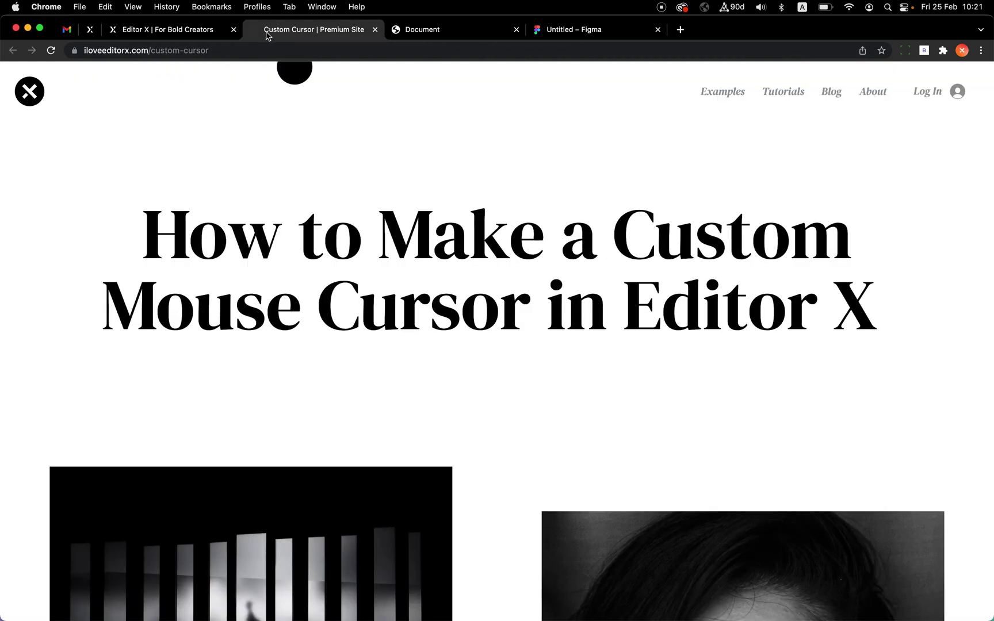
key("super+r")
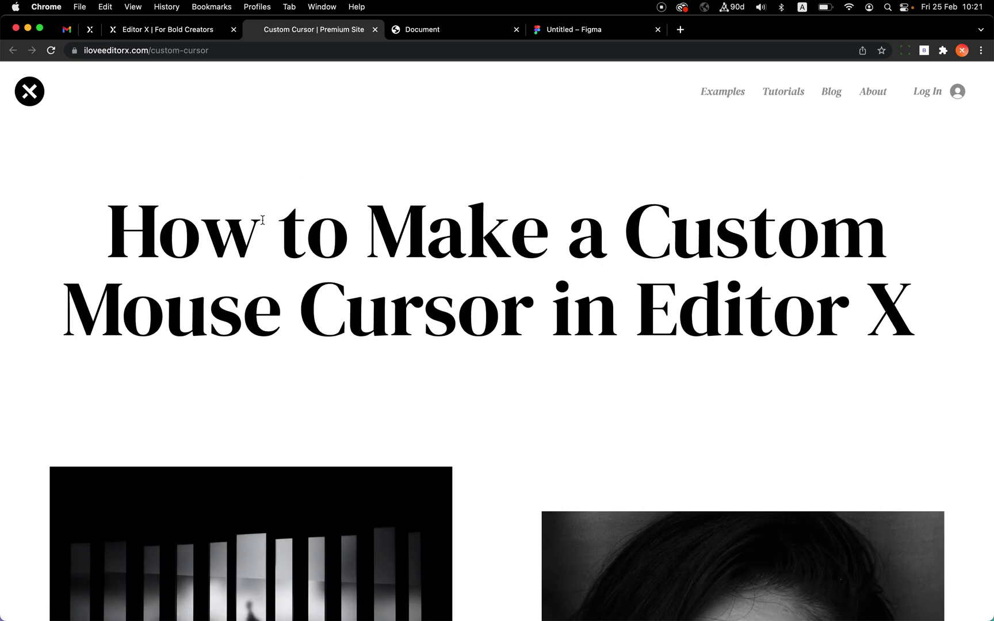
key("super+alt+i")
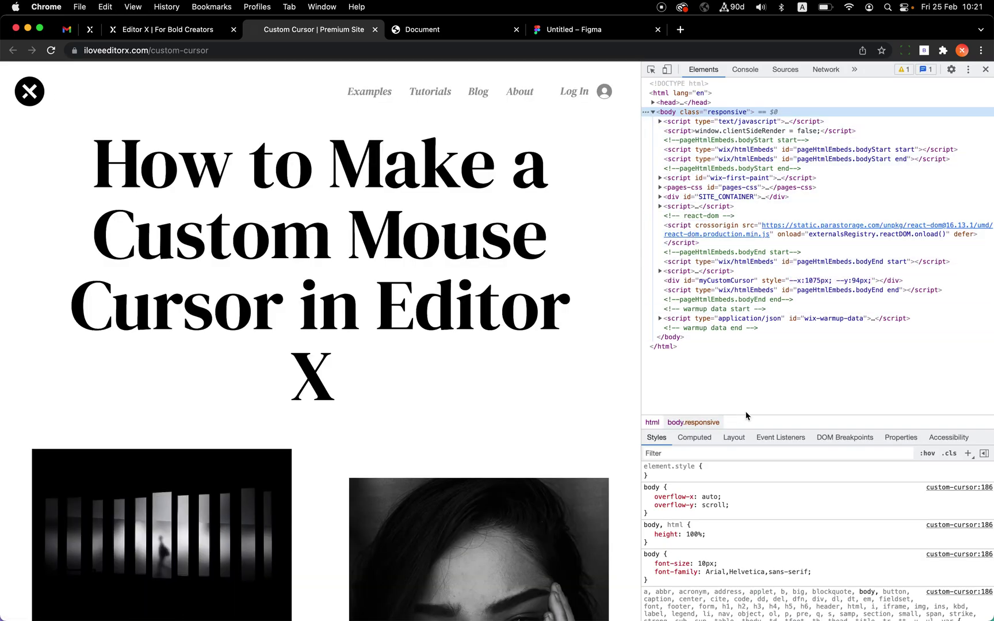
left_click(734, 449)
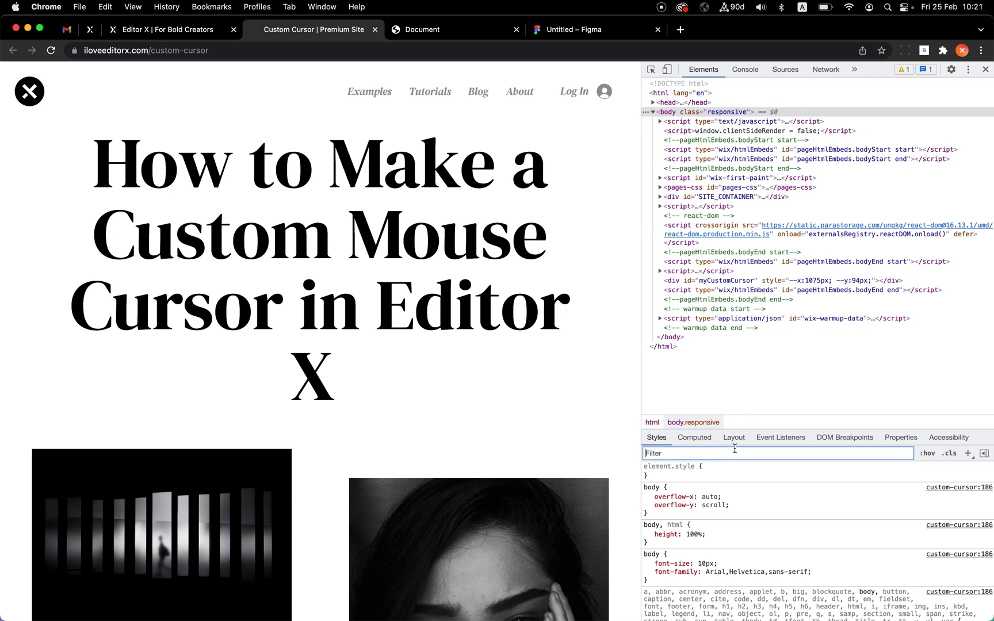
Search the live page's markup for "cursor" and go through the matches in both directions.
left_click(863, 329)
key("super+f")
type("cur")
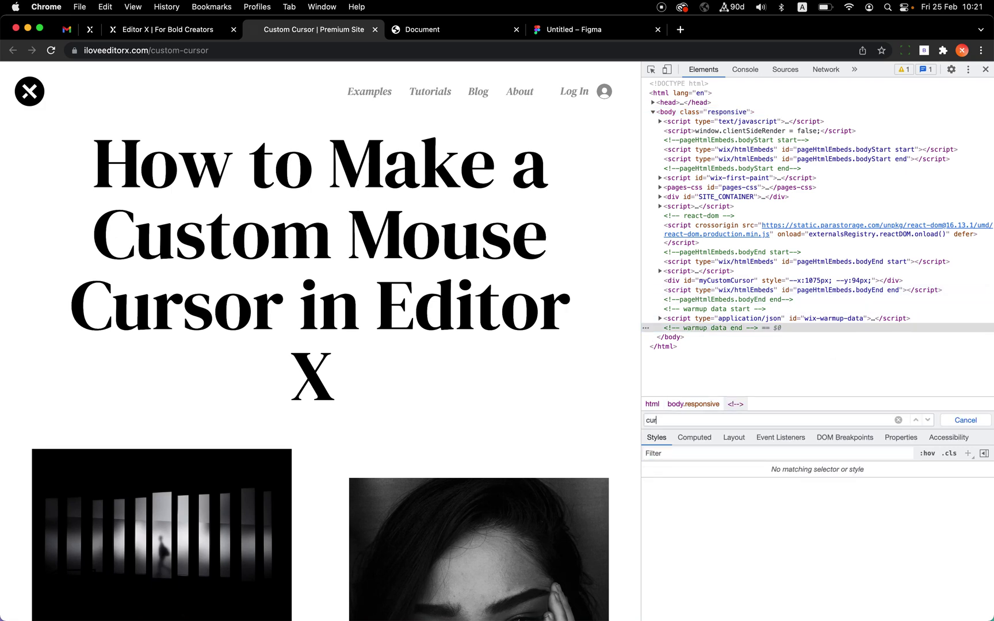
type("sor")
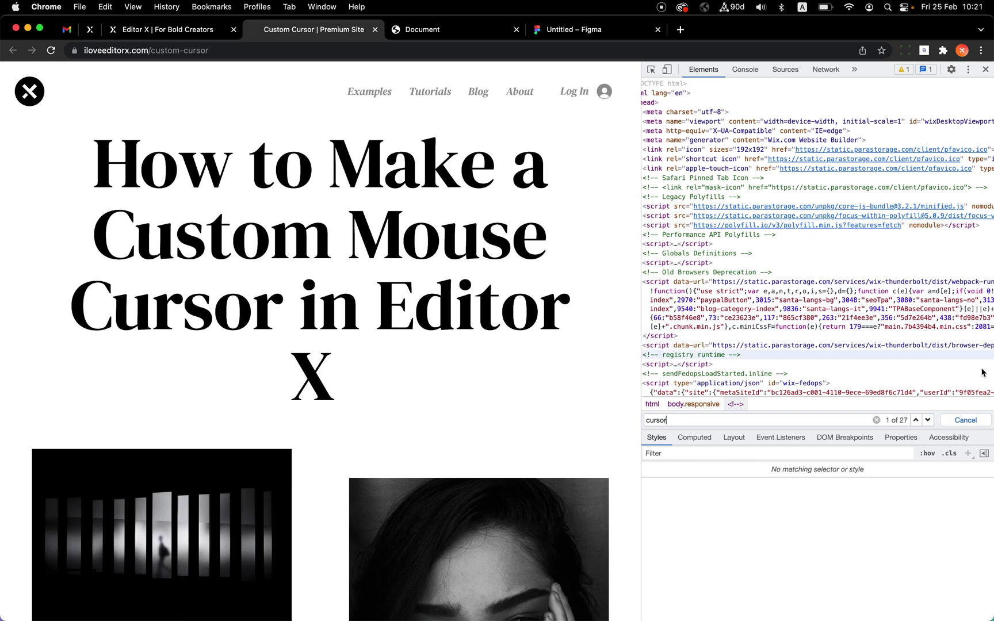
left_click(928, 422)
left_click(927, 422)
left_click(928, 422)
left_click(928, 422)
left_click(927, 422)
left_click(927, 422)
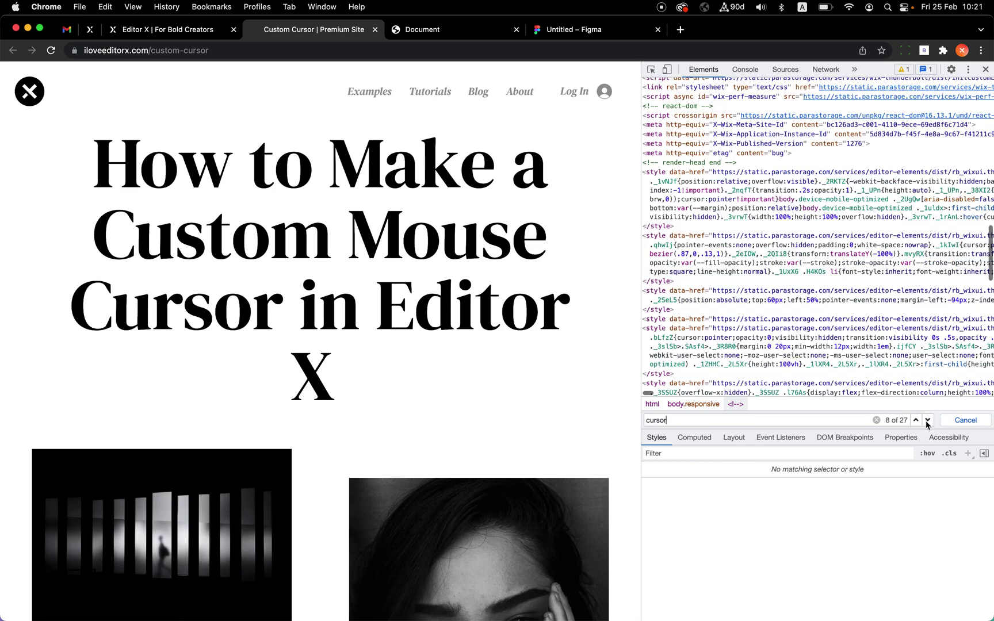
left_click(916, 422)
left_click(928, 422)
left_click(928, 422)
left_click(928, 422)
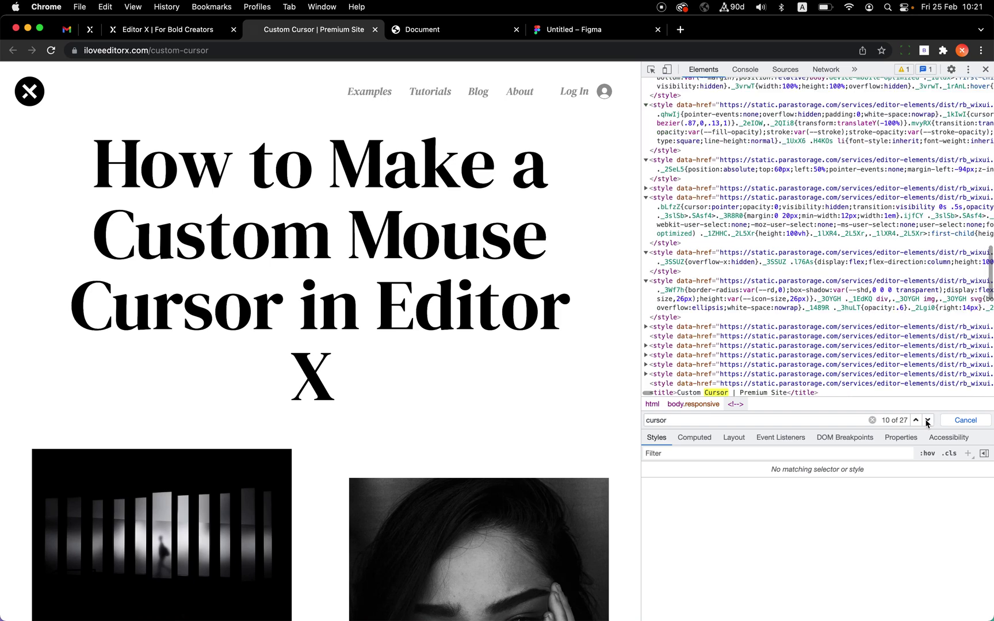
left_click(928, 421)
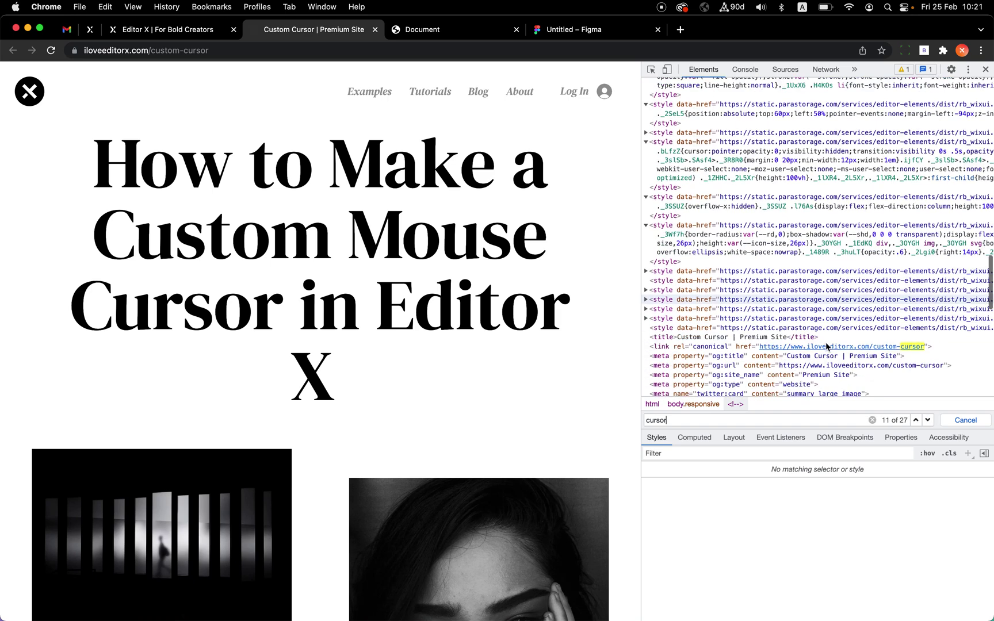
scroll(898, 345, "down", 3)
left_click(928, 420)
left_click(927, 420)
left_click(928, 420)
left_click(927, 421)
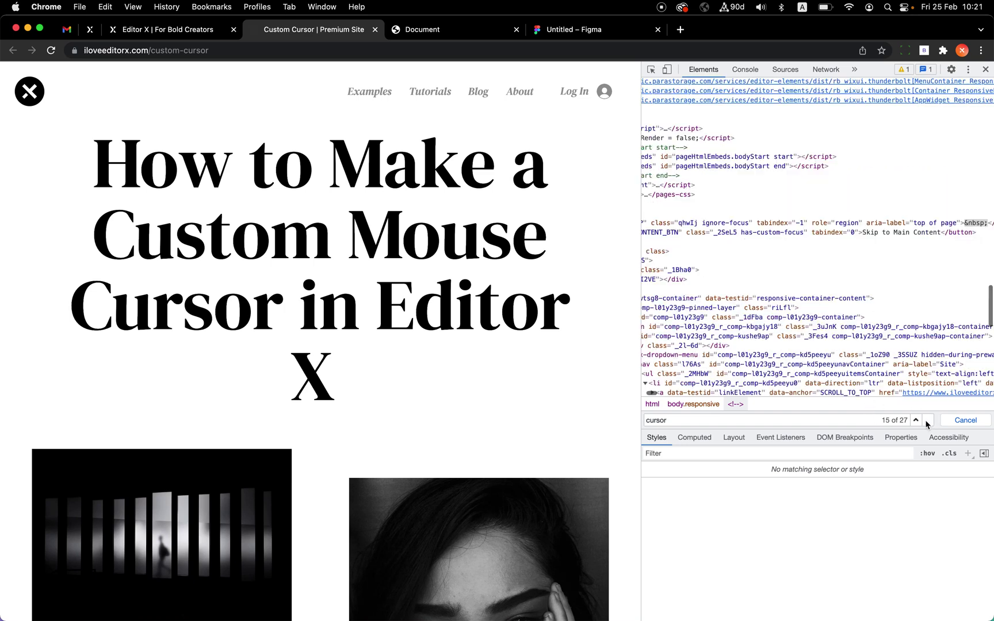
left_click(928, 421)
left_click(915, 420)
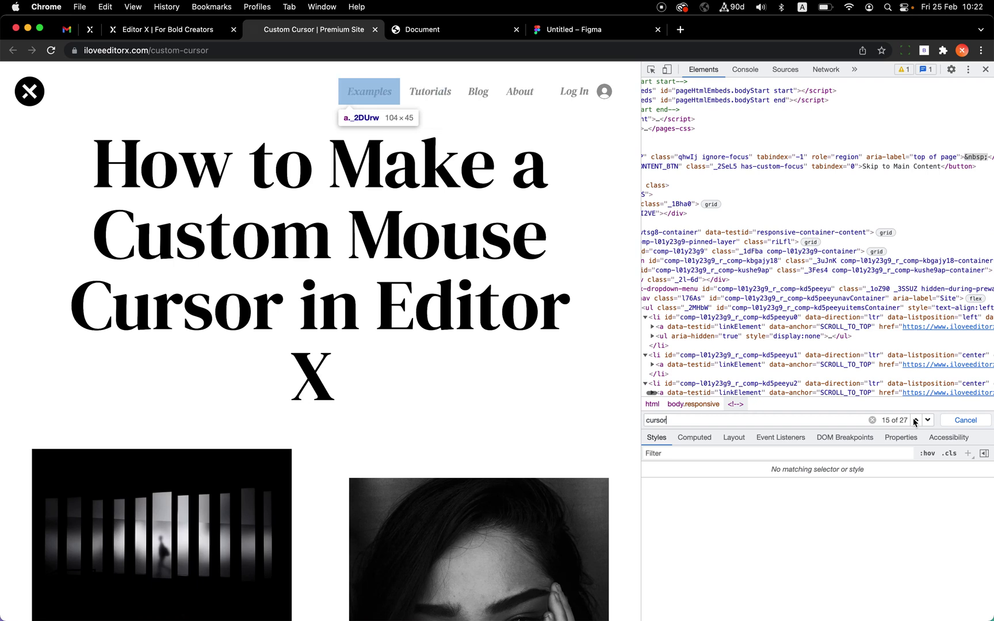
left_click(915, 421)
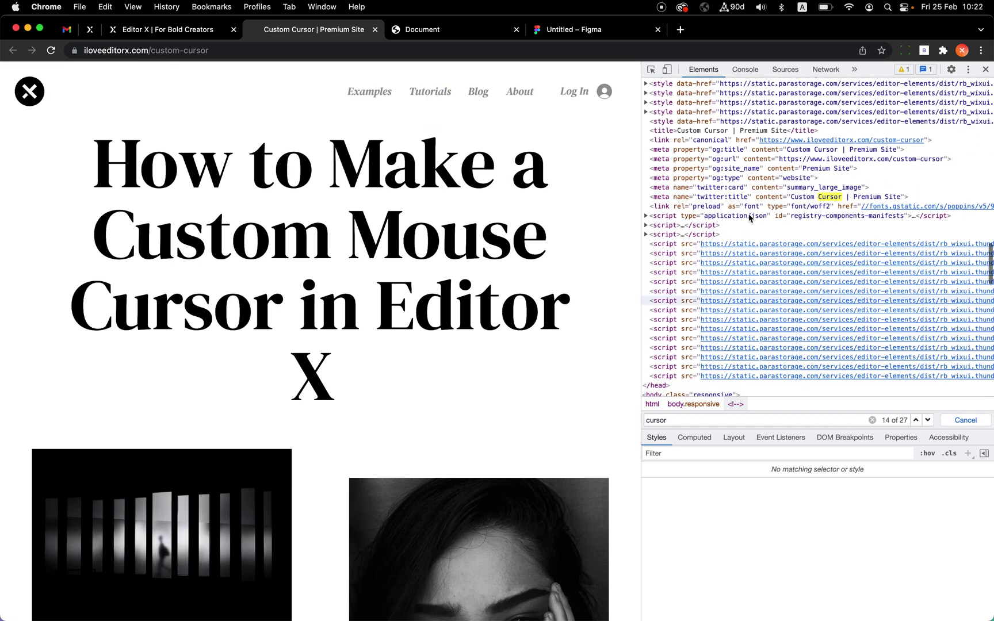
Examine the markup in the page's body element and close the developer tools.
scroll(696, 282, "down", 5)
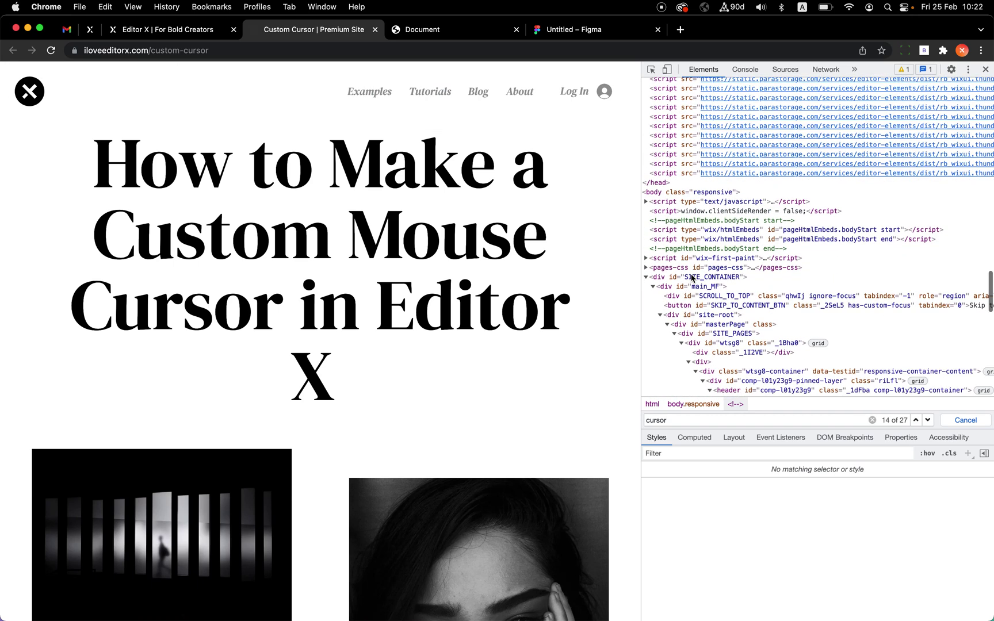
scroll(699, 264, "down", 3)
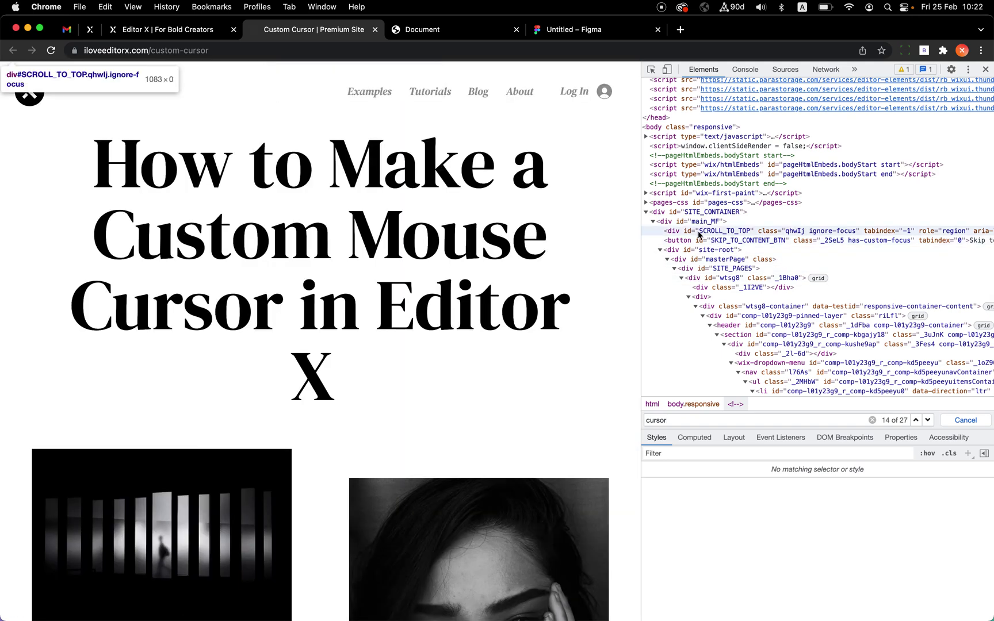
scroll(674, 212, "up", 2)
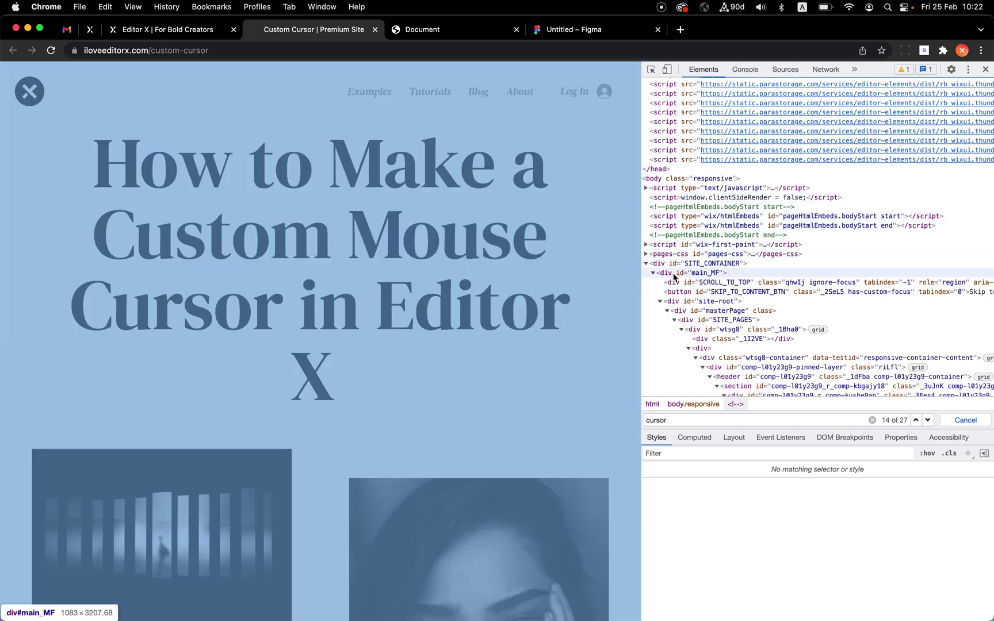
scroll(703, 316, "down", 2)
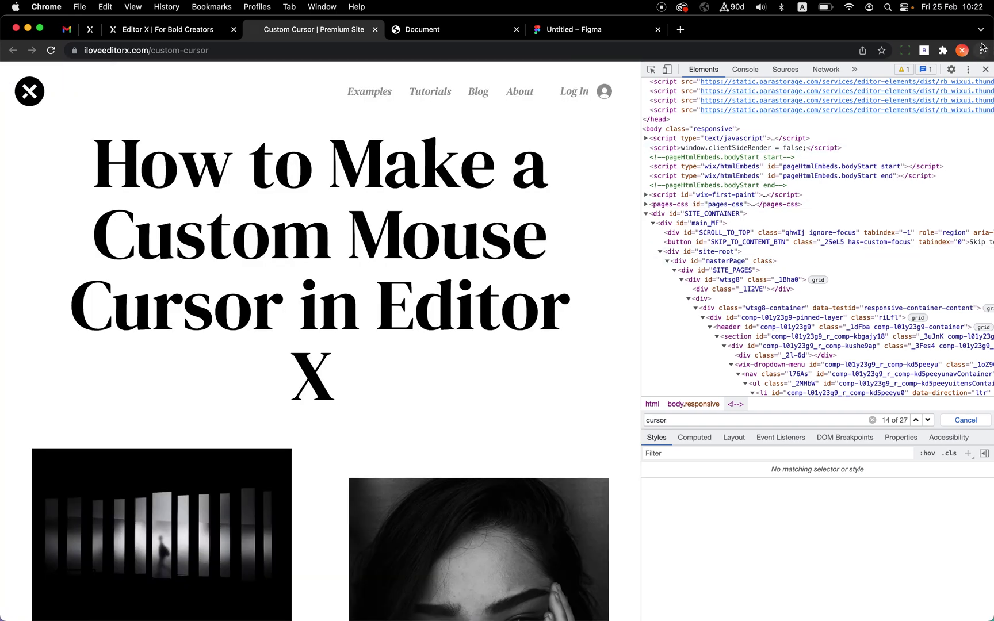
left_click(986, 69)
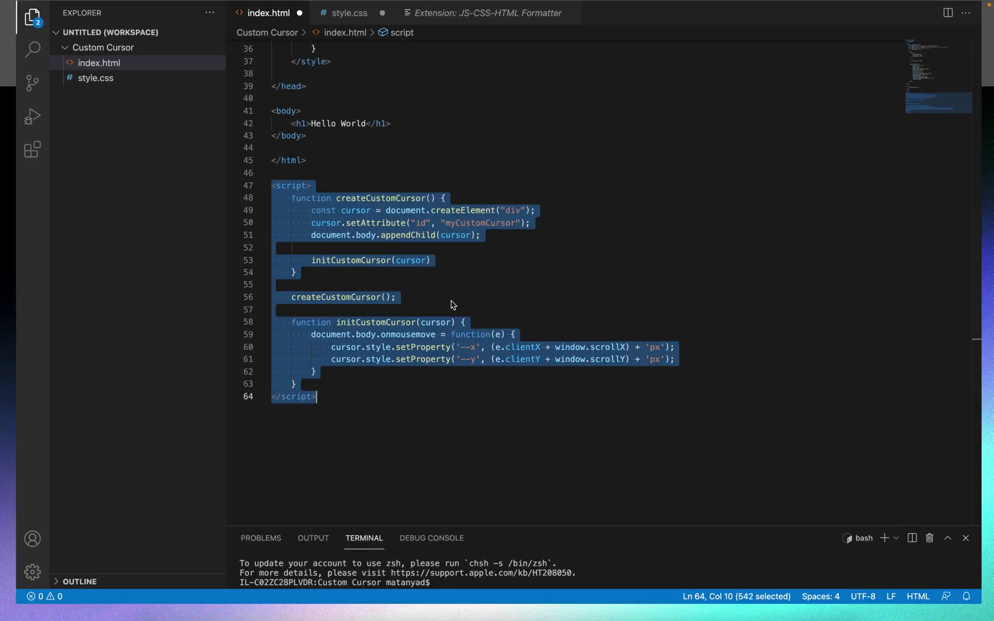
In VS Code, delete the h1 font-size rule from the style block in index.html.
scroll(452, 305, "up", 10)
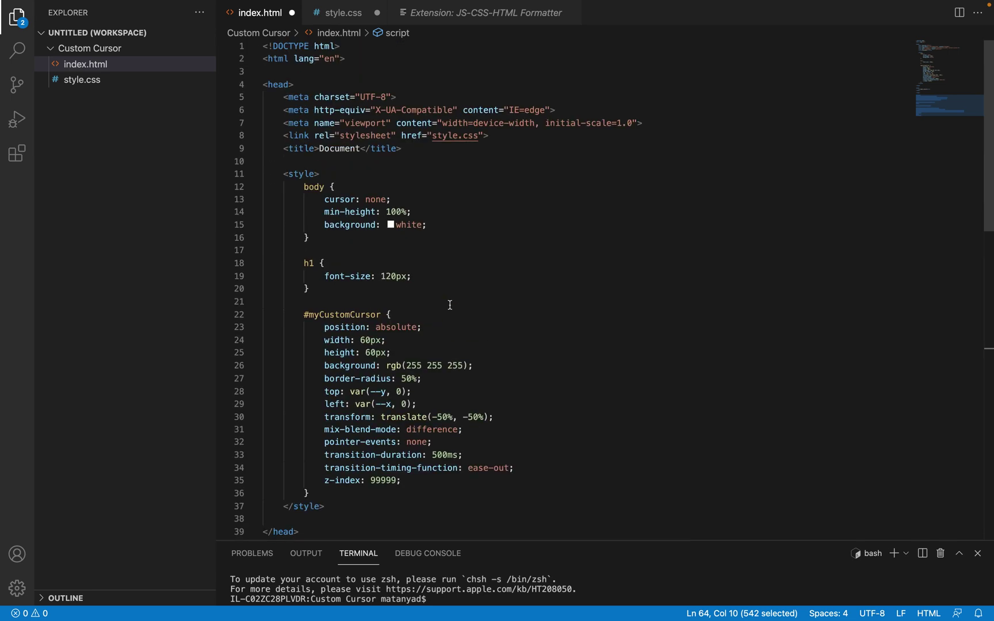
scroll(450, 305, "down", 4)
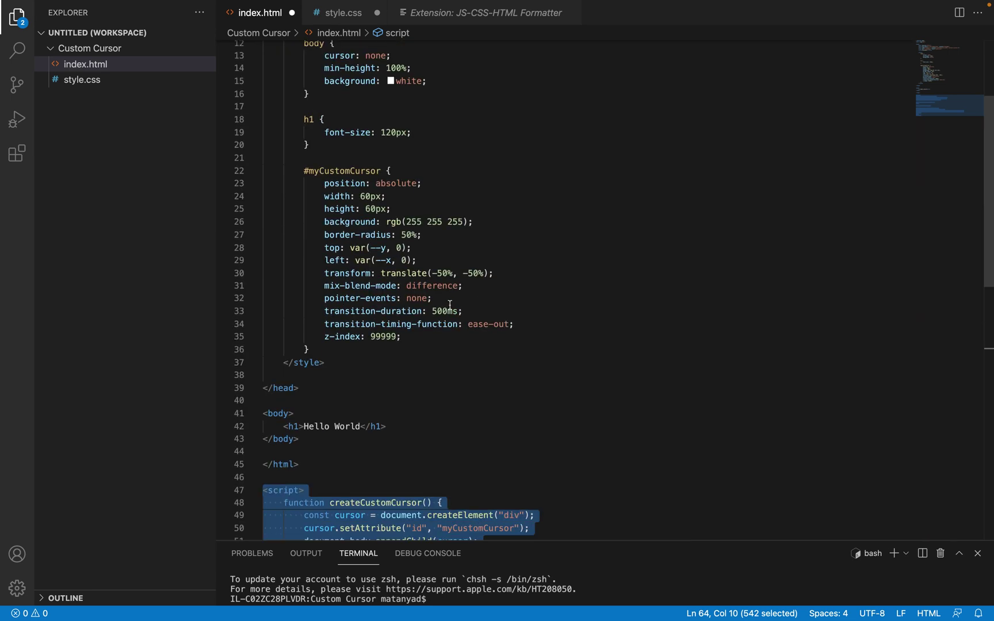
left_click(401, 182)
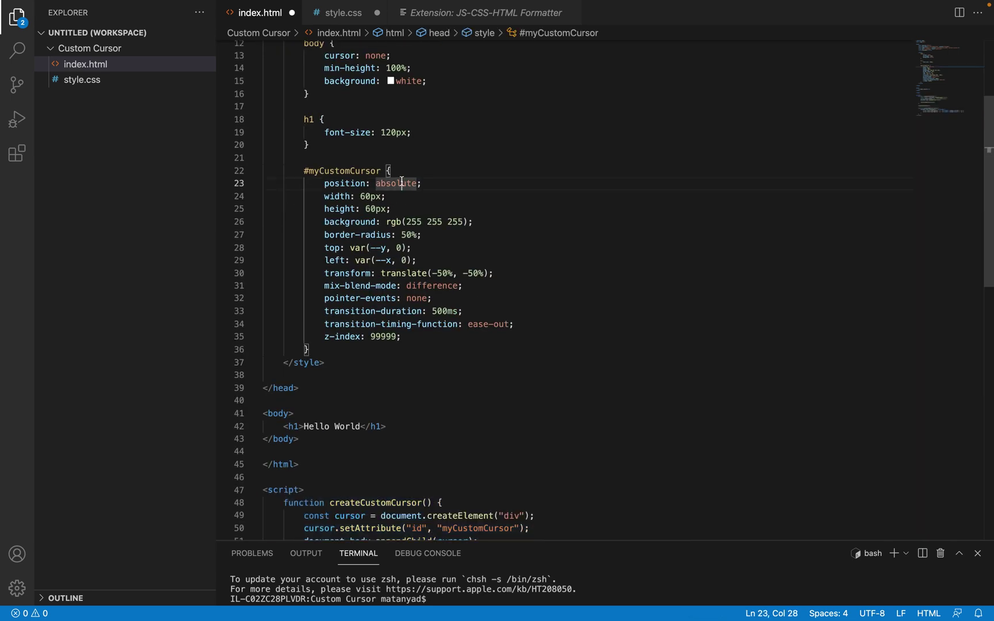
scroll(402, 182, "up", 2)
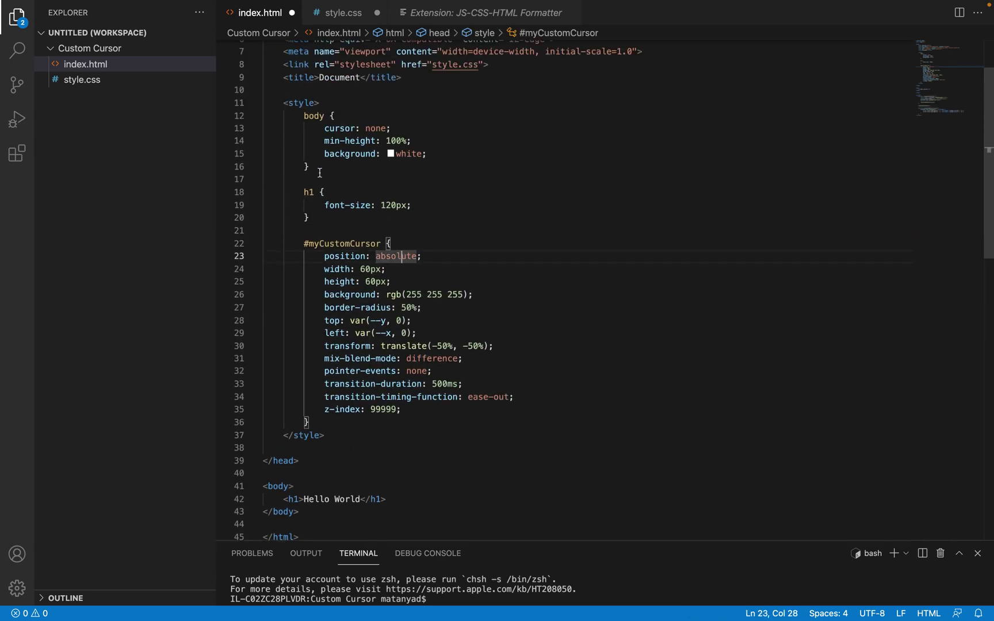
left_click_drag(320, 218, 319, 168)
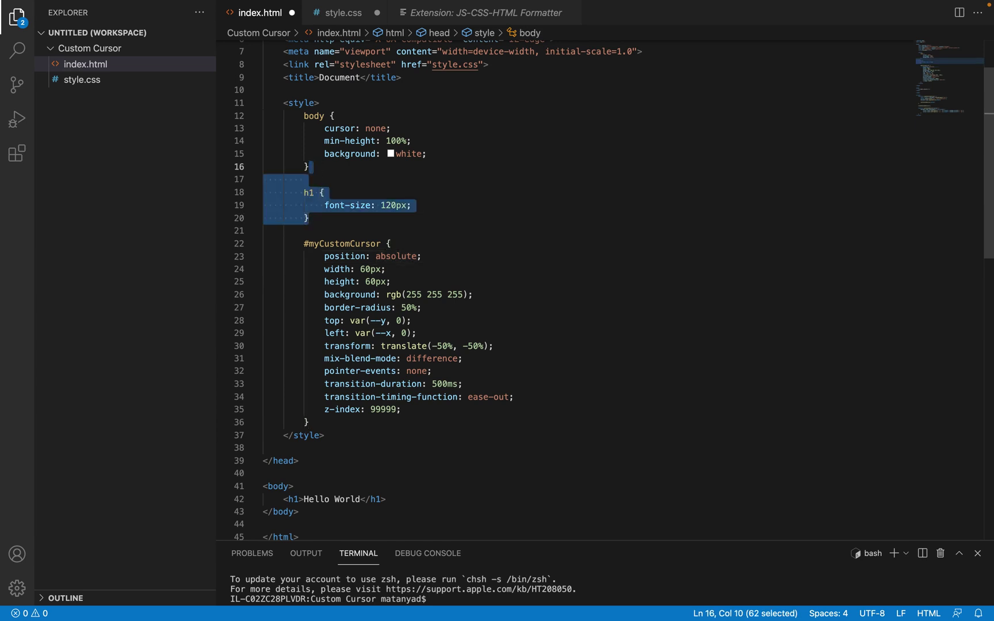
key("BackSpace")
Copy the whole style block from index.html into a new site custom code snippet in Chrome and name it "My Custom Cursor CSS".
left_click_drag(334, 387, 283, 104)
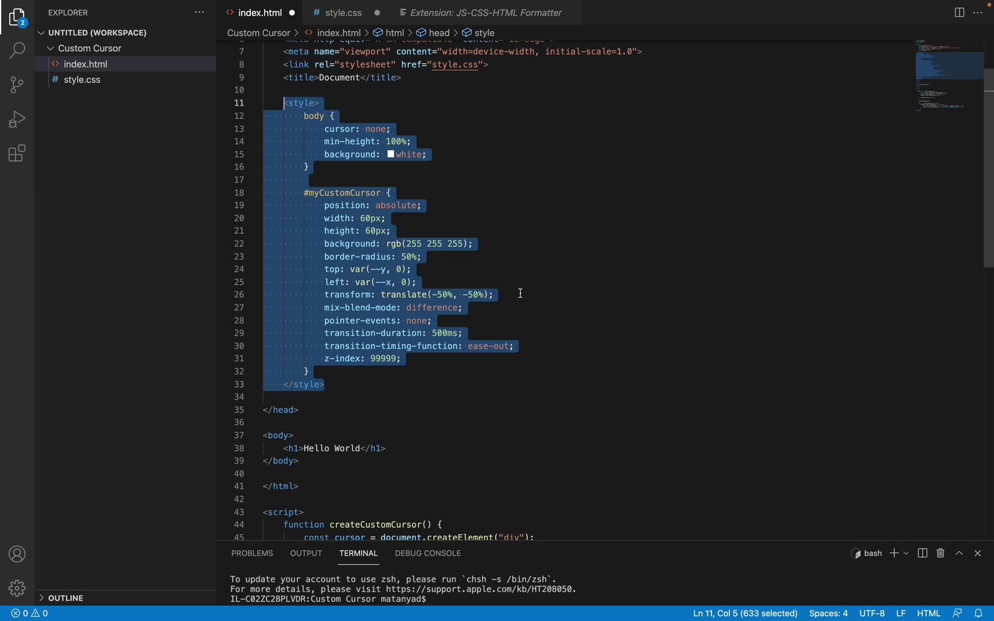
key("super+Tab")
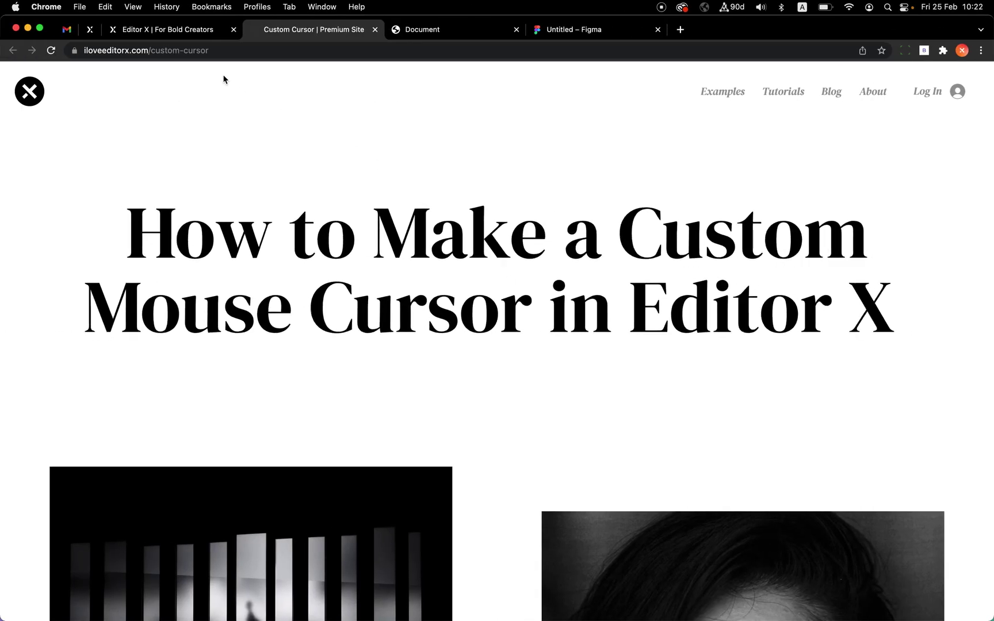
left_click(90, 30)
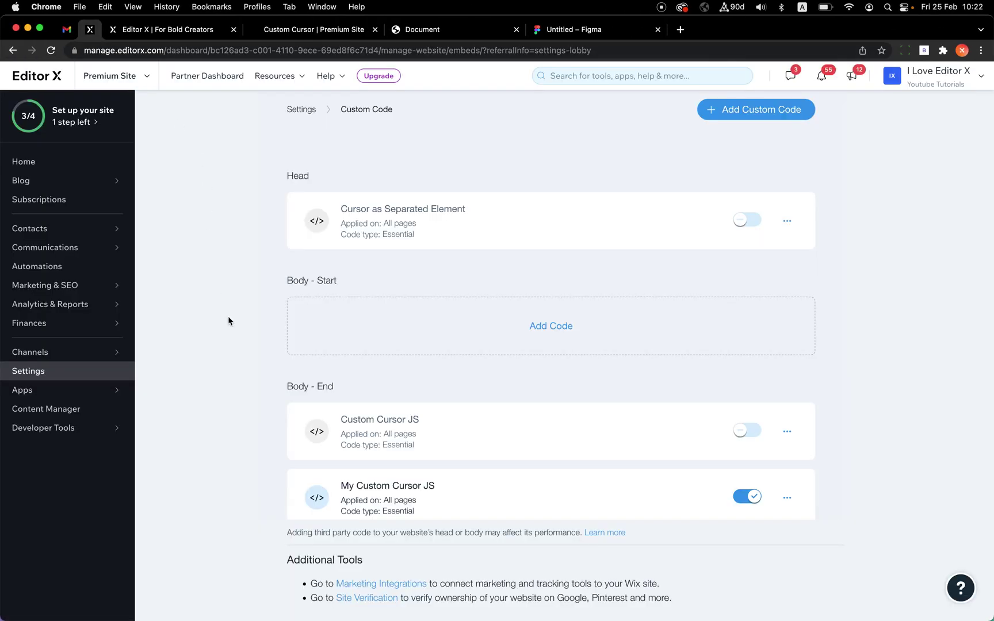
left_click(764, 110)
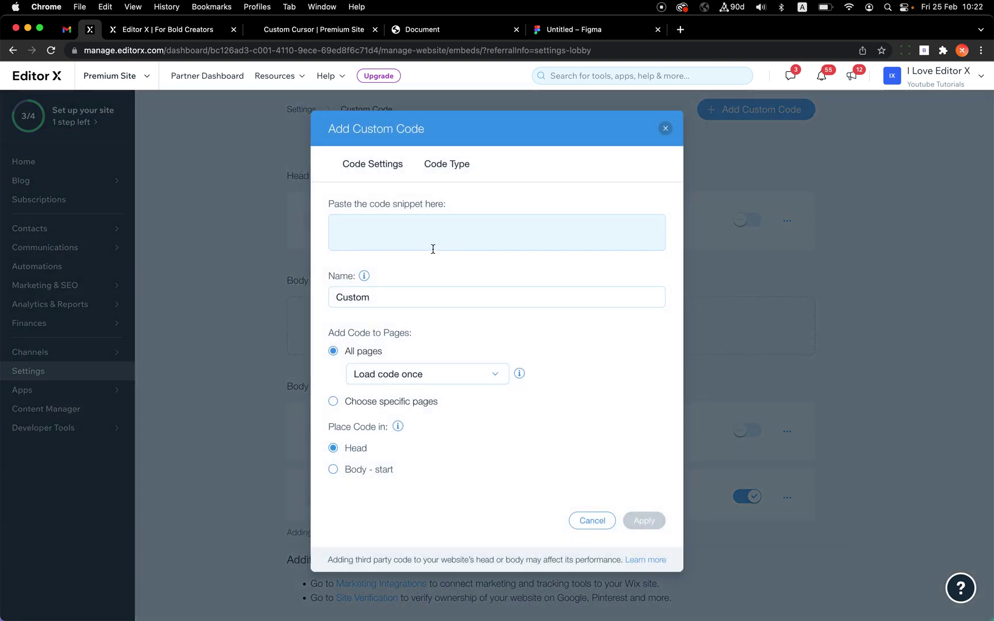
left_click(407, 227)
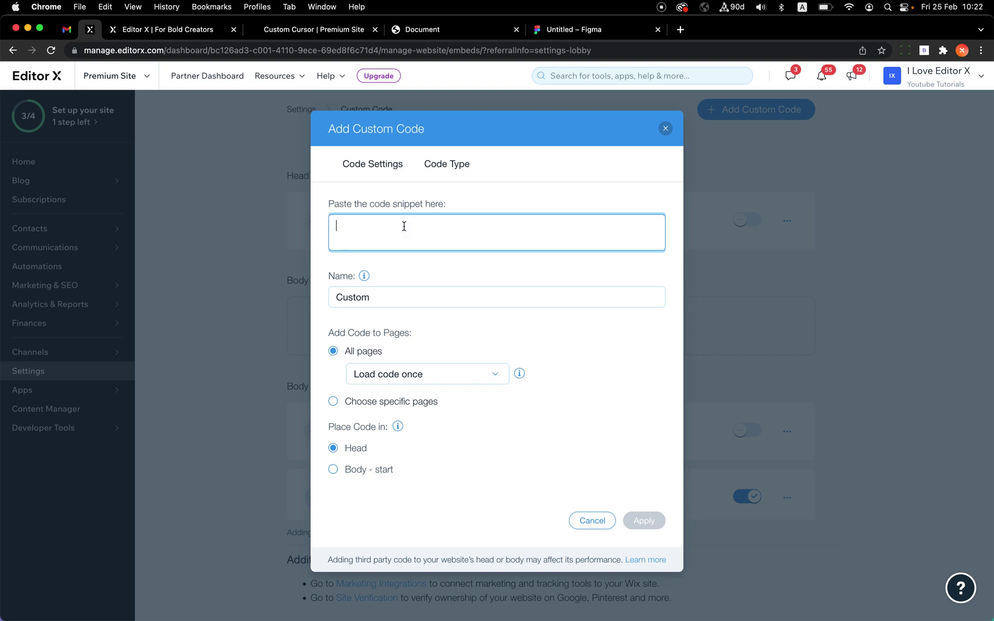
key("cmd+v")
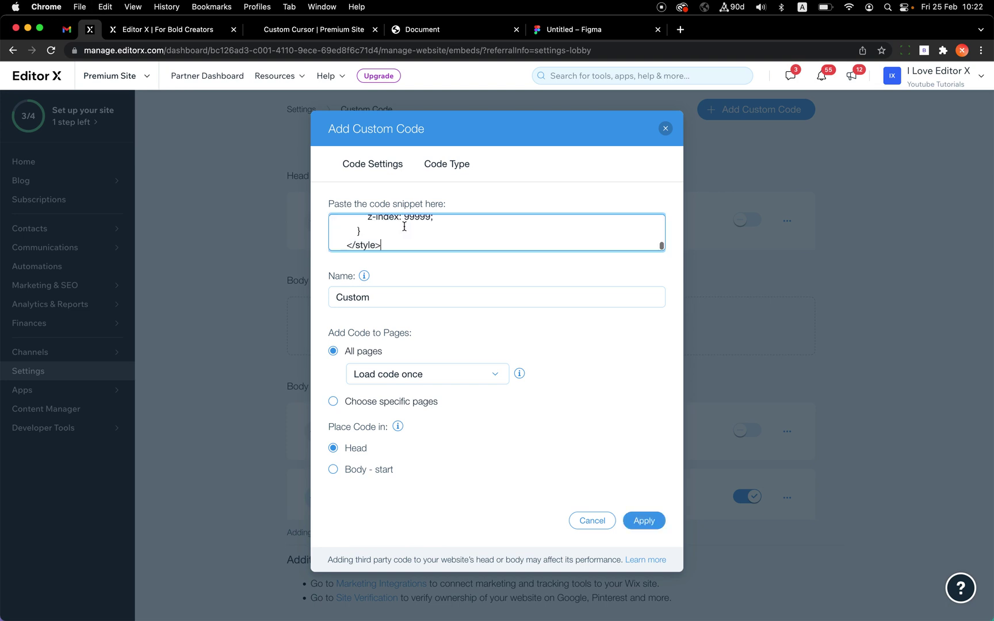
left_click(381, 303)
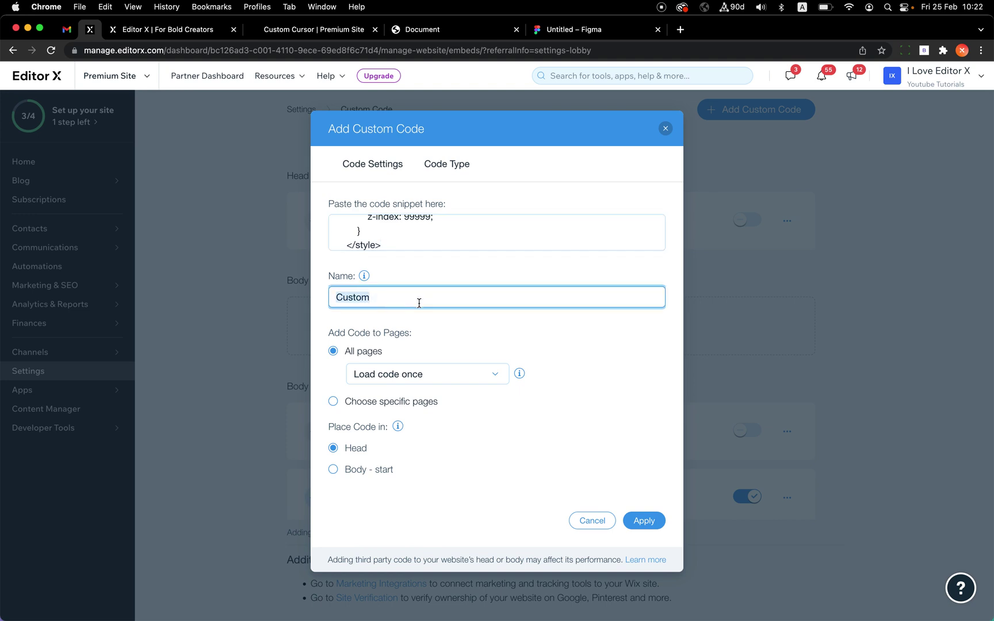
type("My")
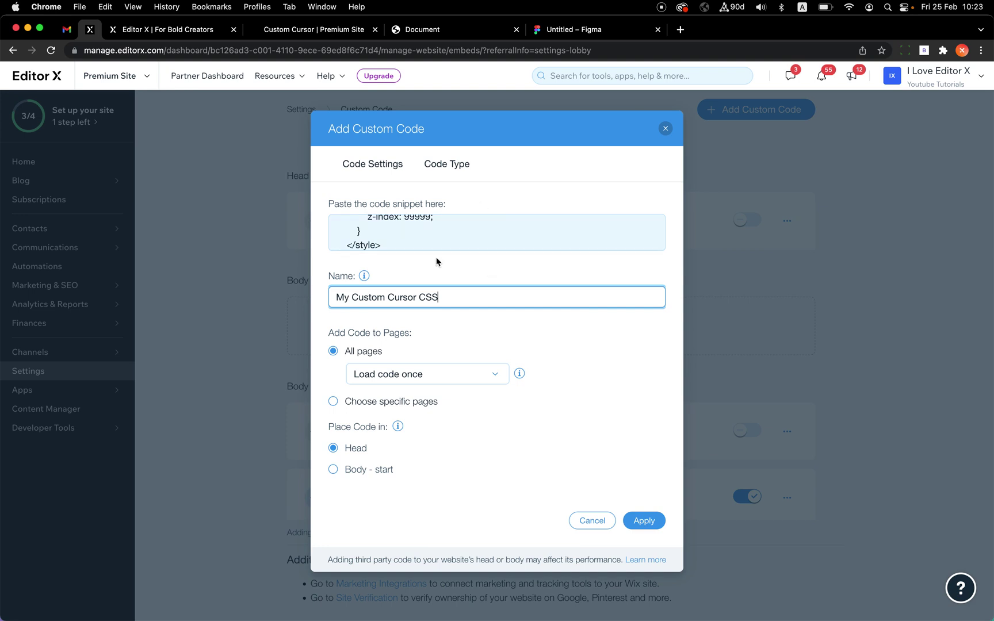
Apply the My Custom Cursor CSS snippet and point out the Head and Body - End groups in the custom code list.
left_click(643, 521)
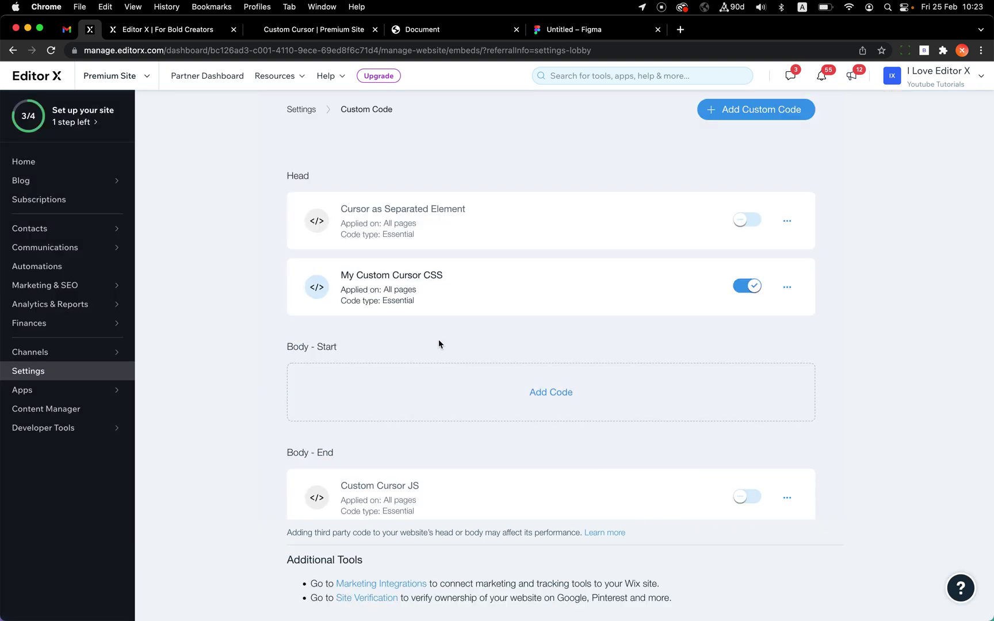
scroll(438, 337, "down", 1)
left_click_drag(287, 157, 314, 160)
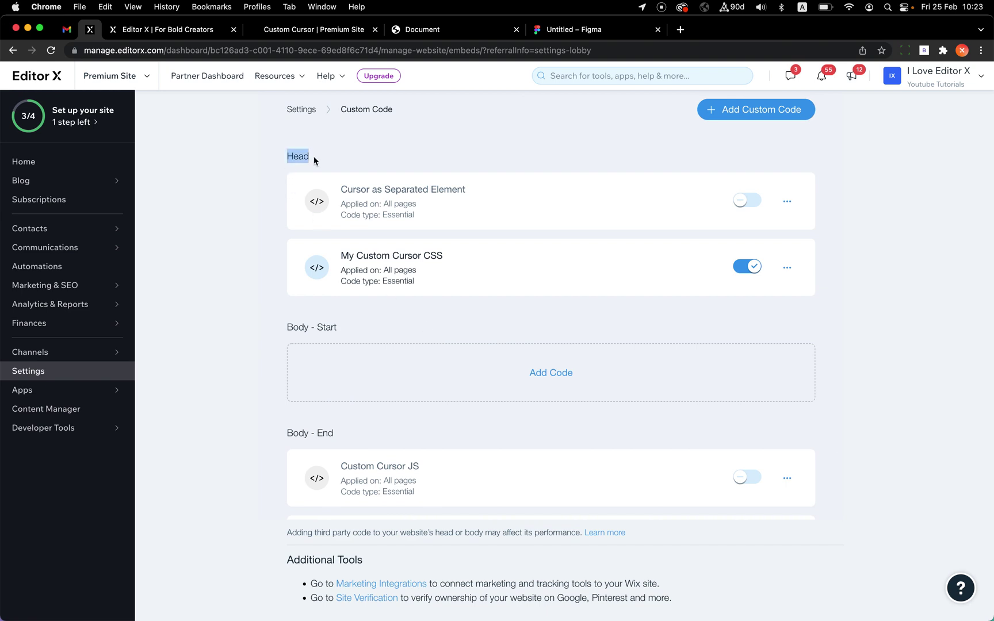
left_click_drag(288, 435, 361, 439)
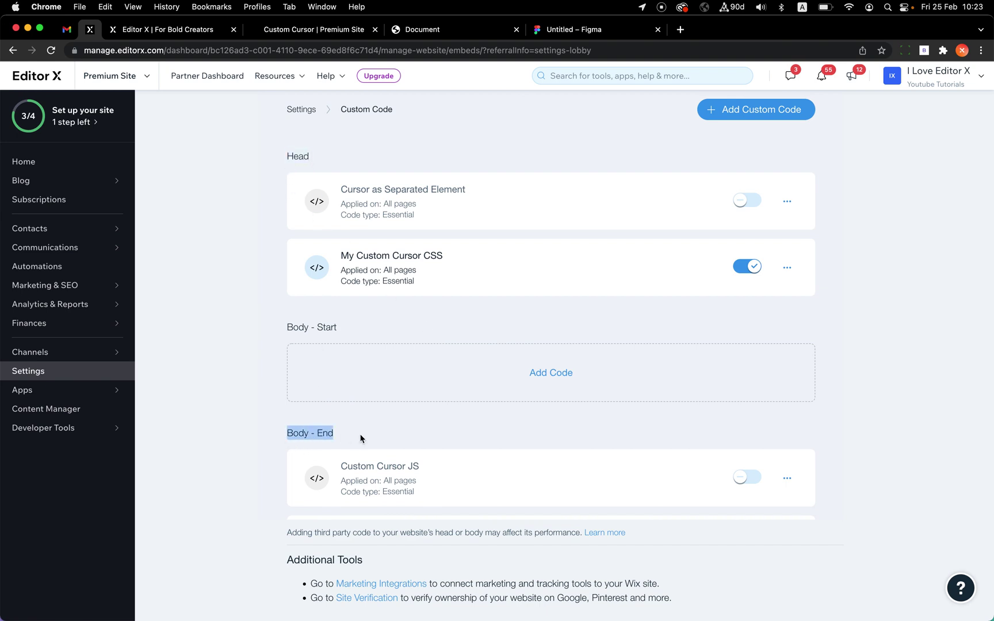
scroll(361, 439, "down", 3)
scroll(417, 474, "up", 5)
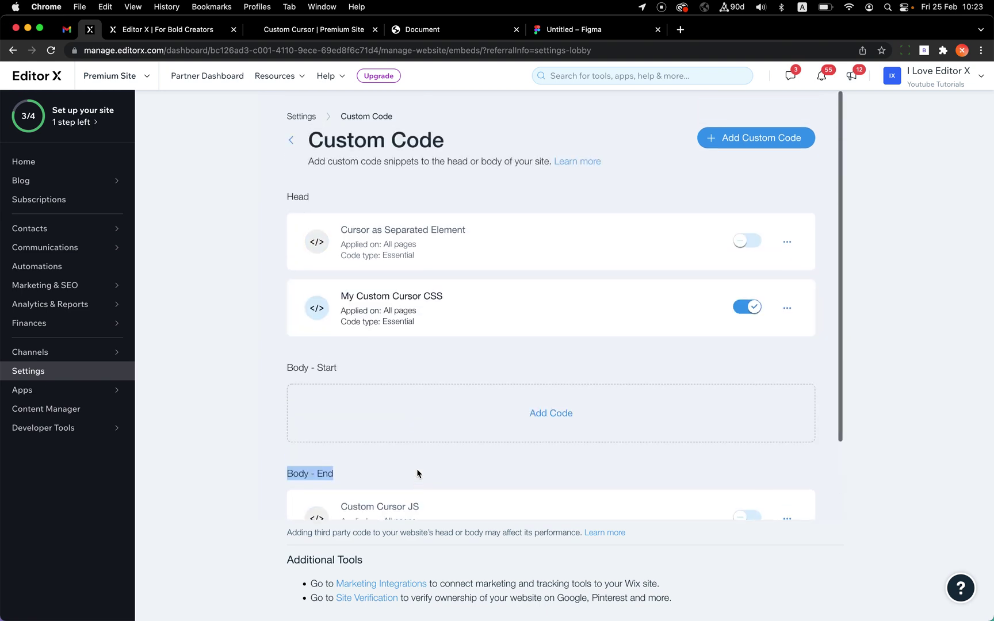
Try out the custom cursor over the heading and images of the live Custom Cursor page.
left_click(253, 30)
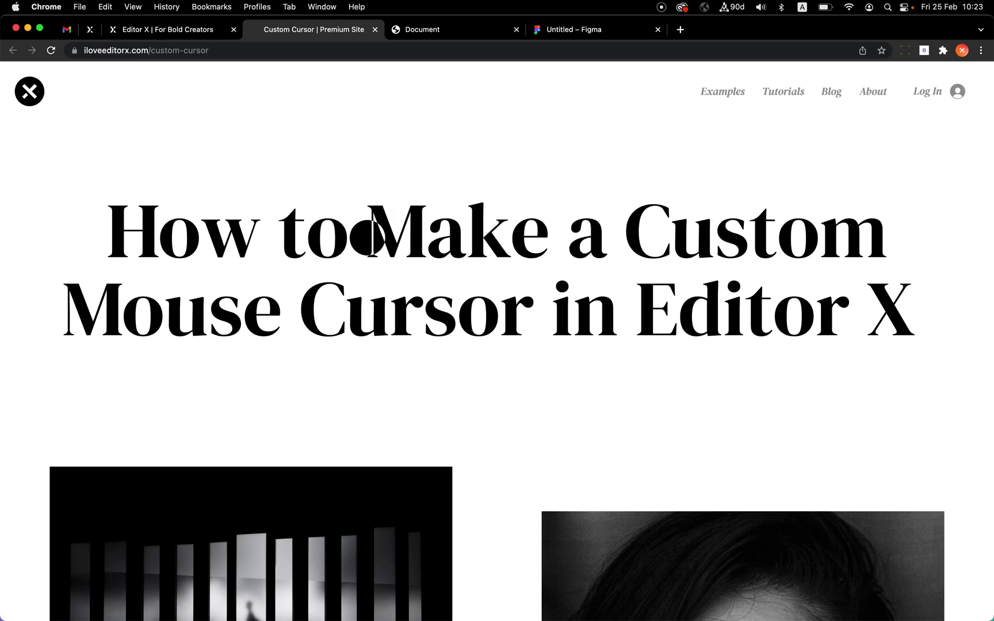
scroll(413, 375, "down", 6)
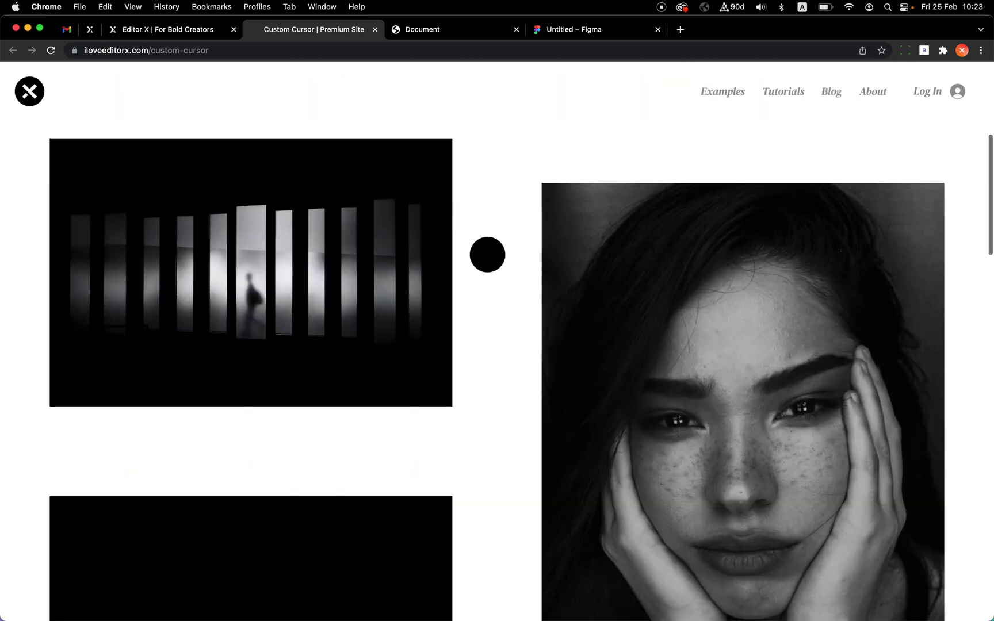
scroll(781, 484, "up", 5)
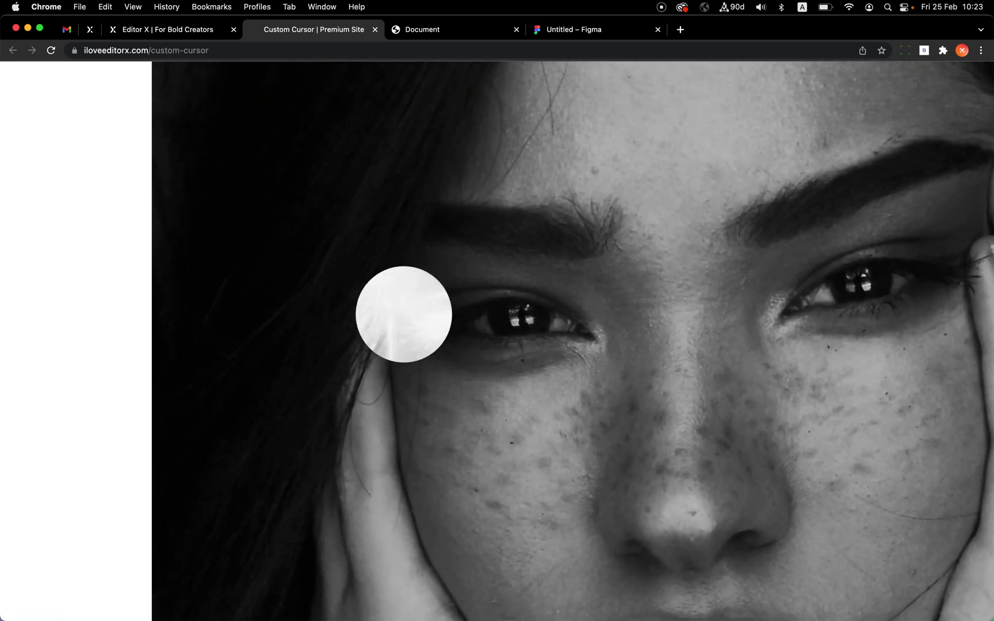
scroll(605, 215, "down", 5)
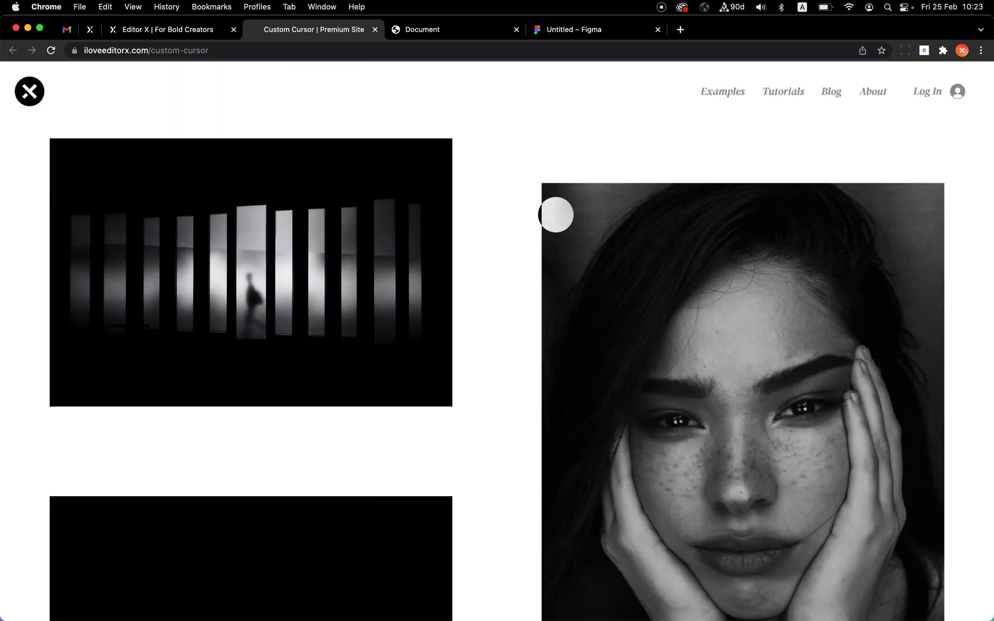
scroll(555, 215, "up", 6)
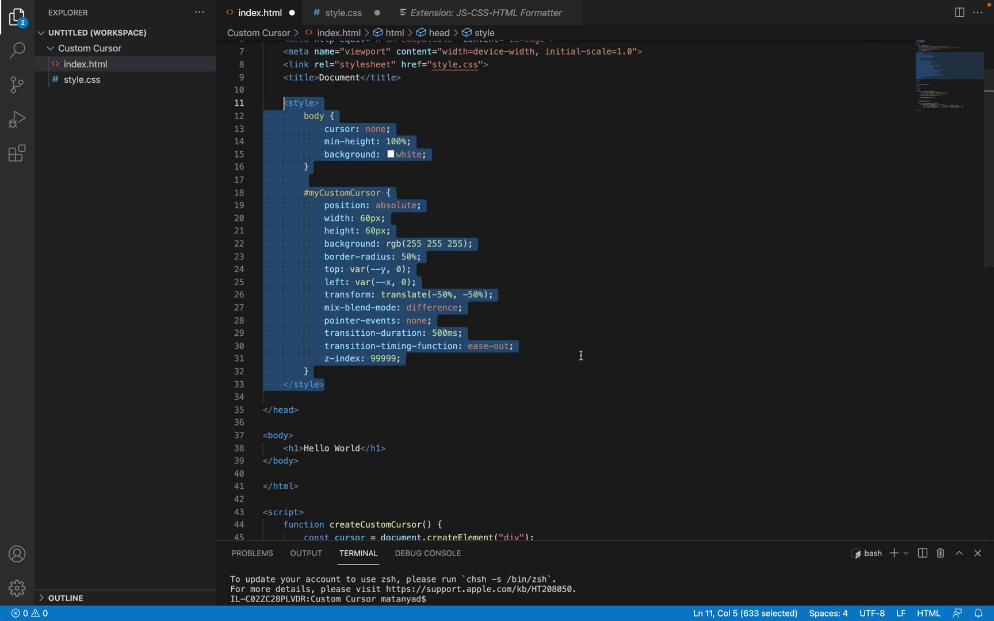
In VS Code, point out the mix-blend-mode: difference line and the body's cursor: none line in index.html.
left_click_drag(557, 340, 497, 336)
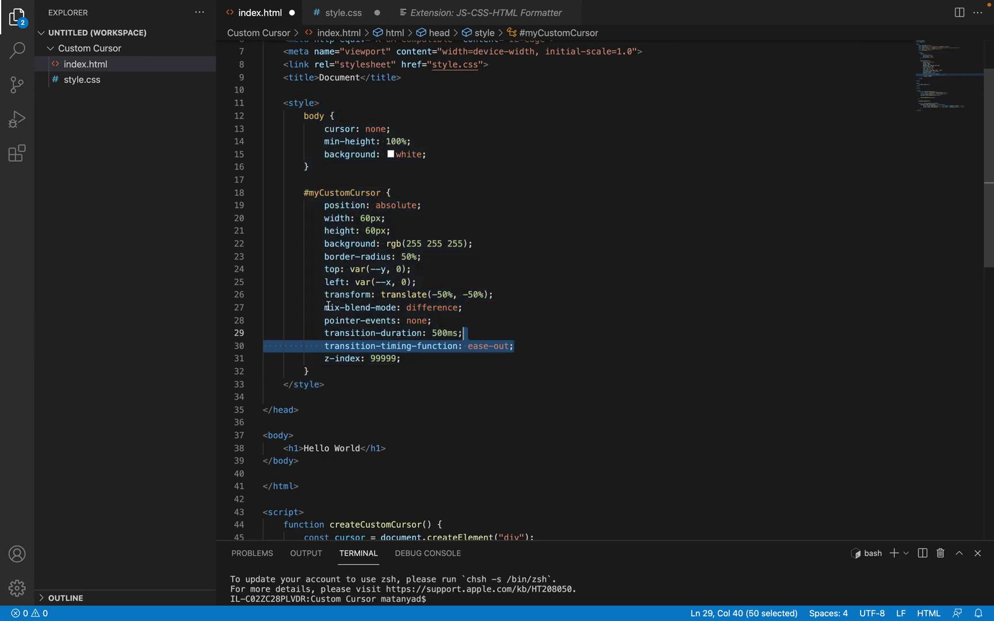
left_click_drag(324, 310, 463, 303)
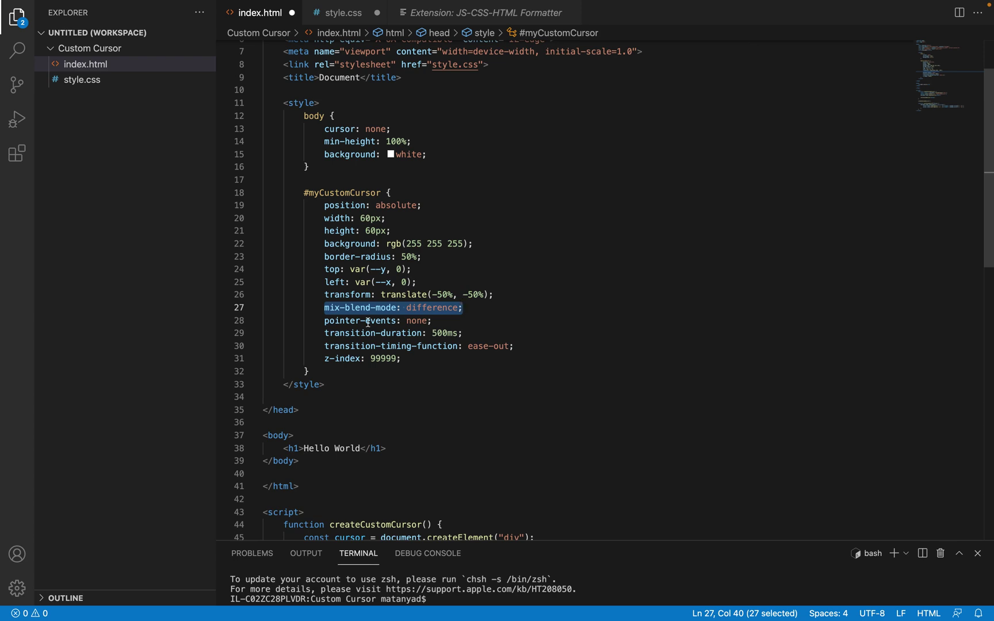
scroll(361, 157, "up", 3)
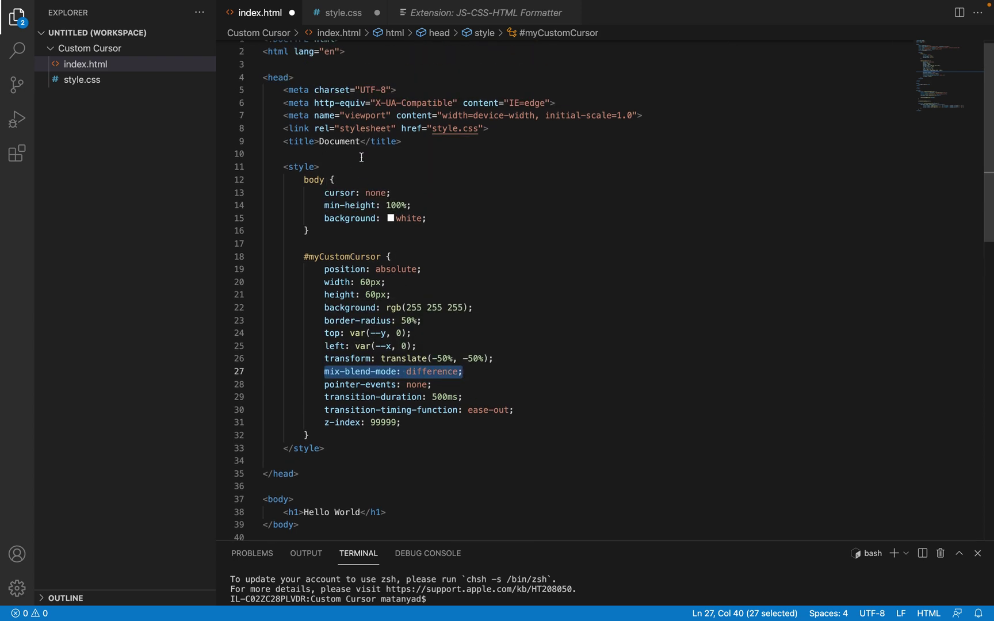
left_click(324, 193)
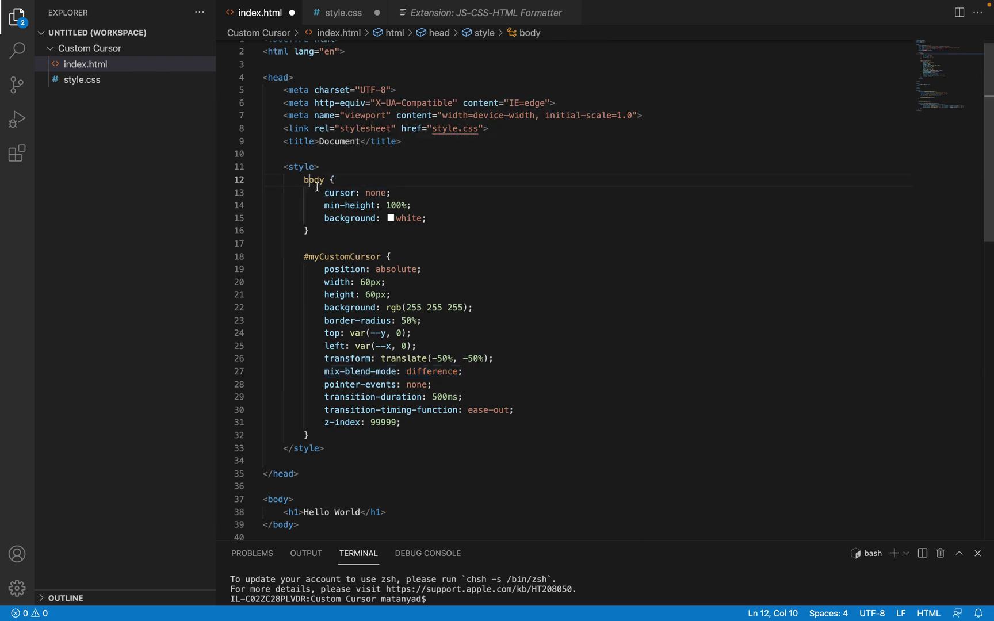
left_click_drag(324, 192, 400, 192)
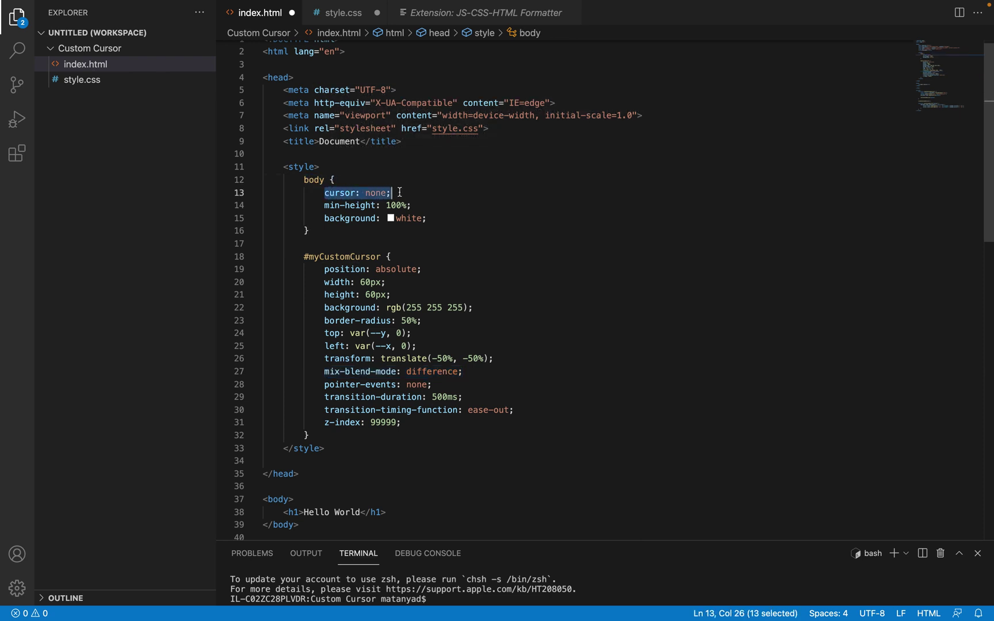
mouse_move(328, 198)
left_click(325, 194)
In Chrome, put // before cursor: none in the My Custom Cursor CSS snippet, apply it and reload the live Custom Cursor page.
key("ctrl+Right")
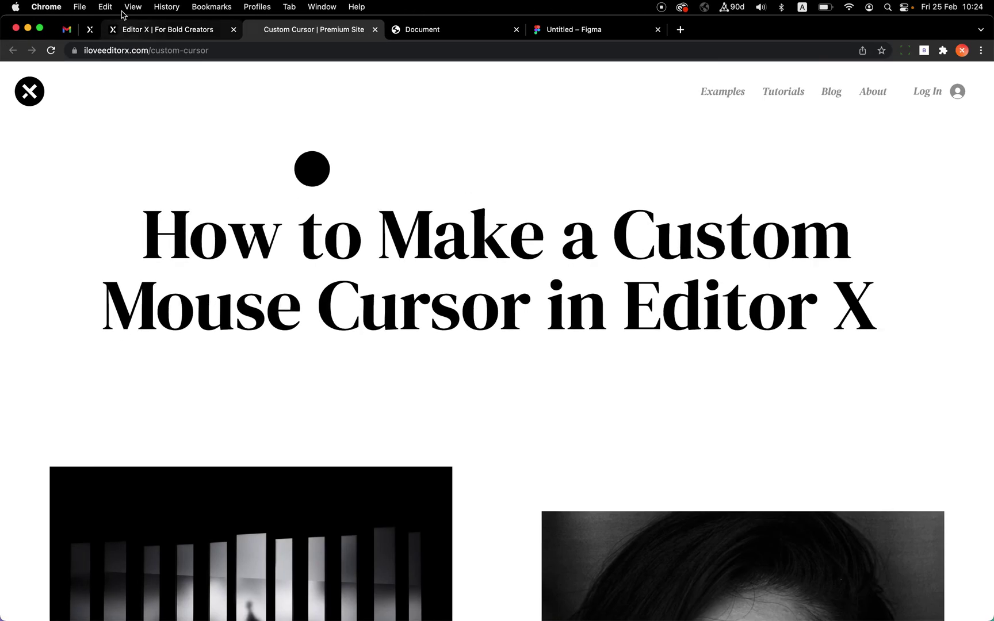
left_click(89, 29)
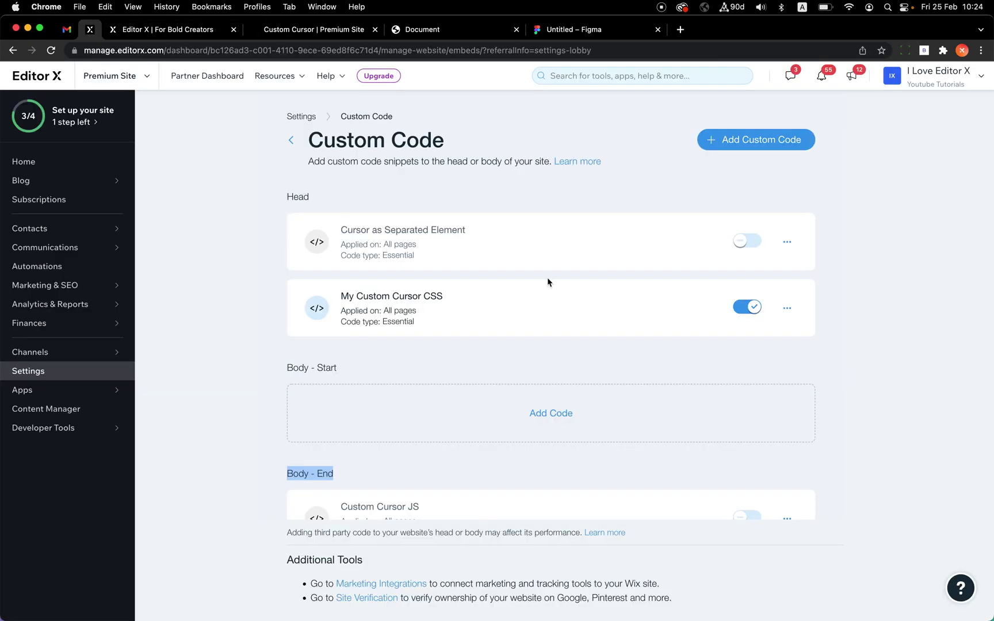
left_click(787, 308)
left_click(781, 237)
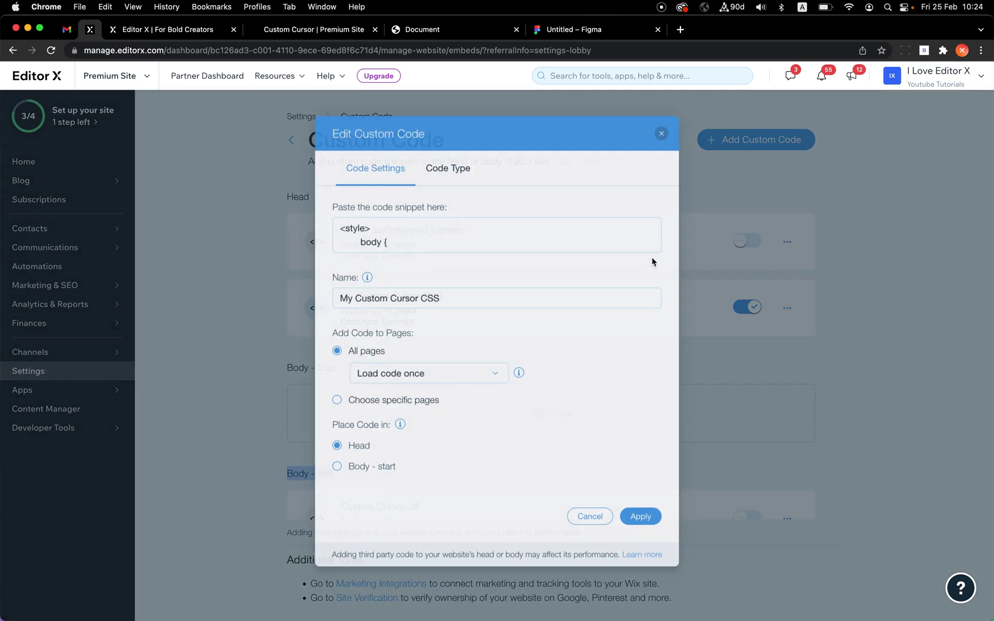
left_click(476, 247)
scroll(460, 233, "down", 1)
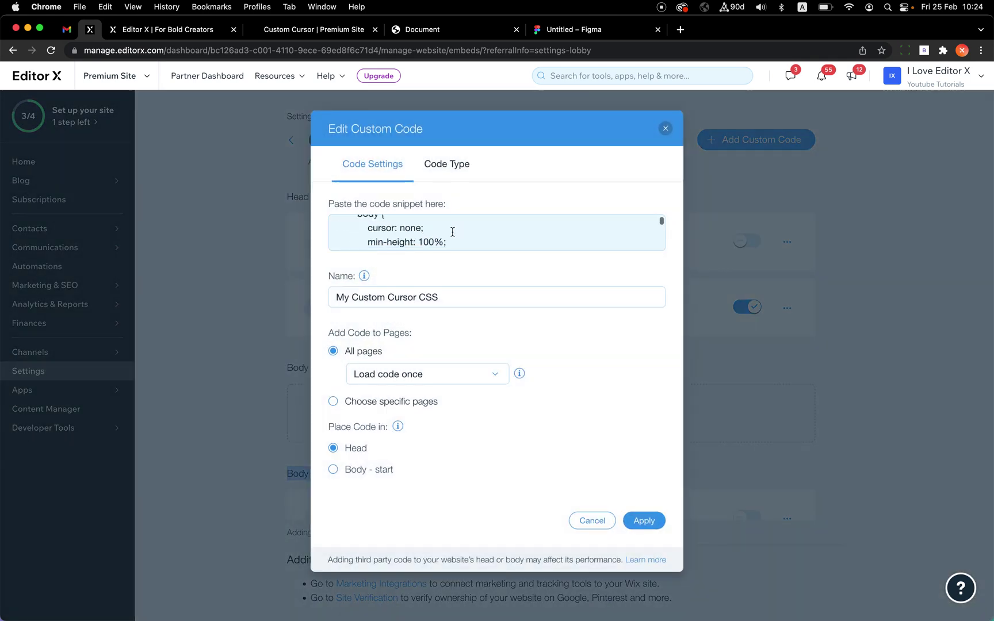
left_click(367, 228)
type("//")
left_click(644, 521)
left_click(304, 32)
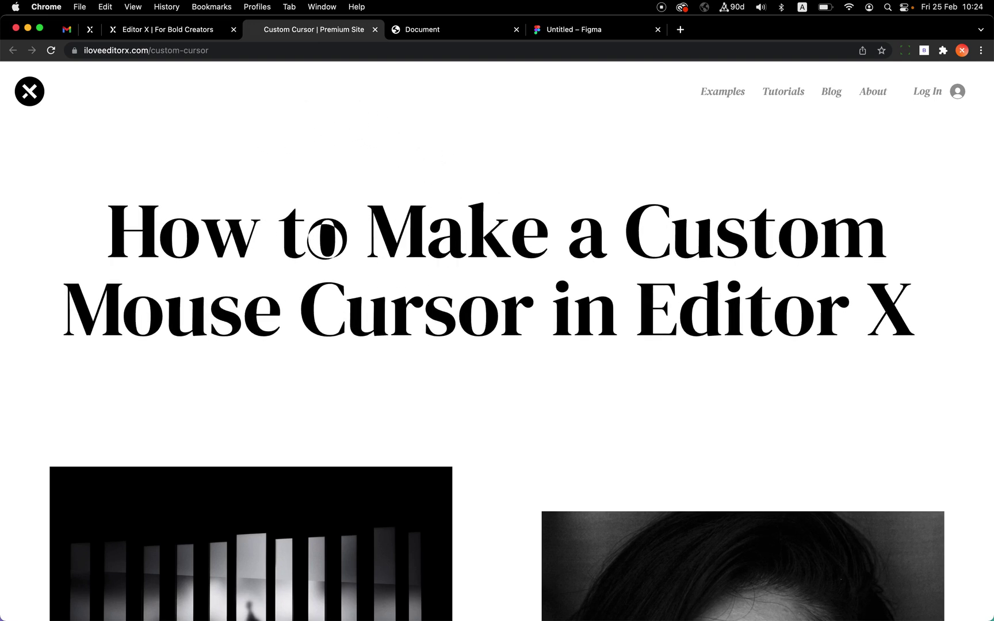
key("super+r")
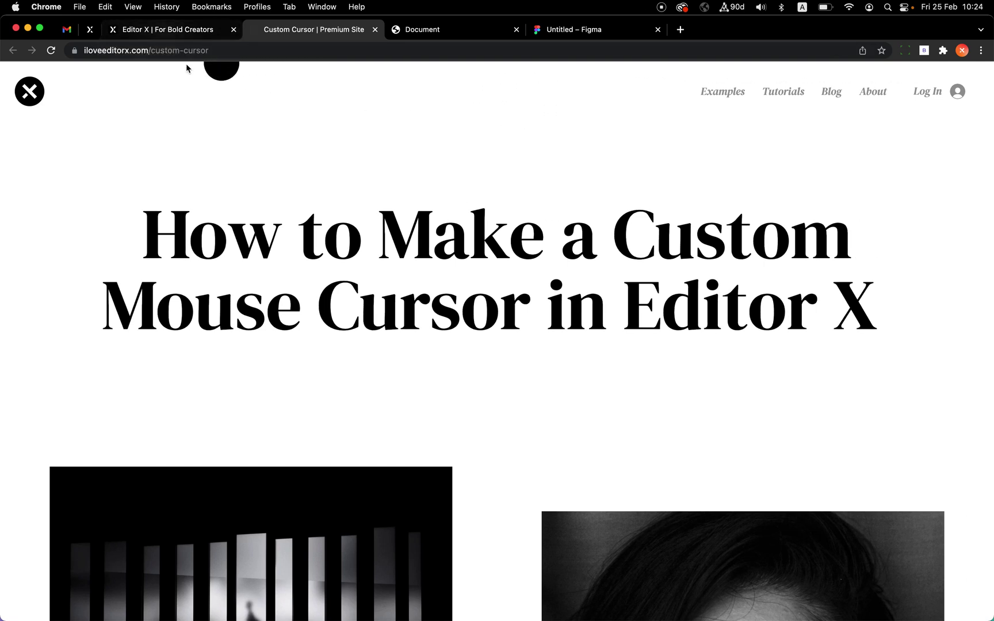
In VS Code, point out the transition-duration property of #myCustomCursor and its 500ms value.
key("ctrl+Right")
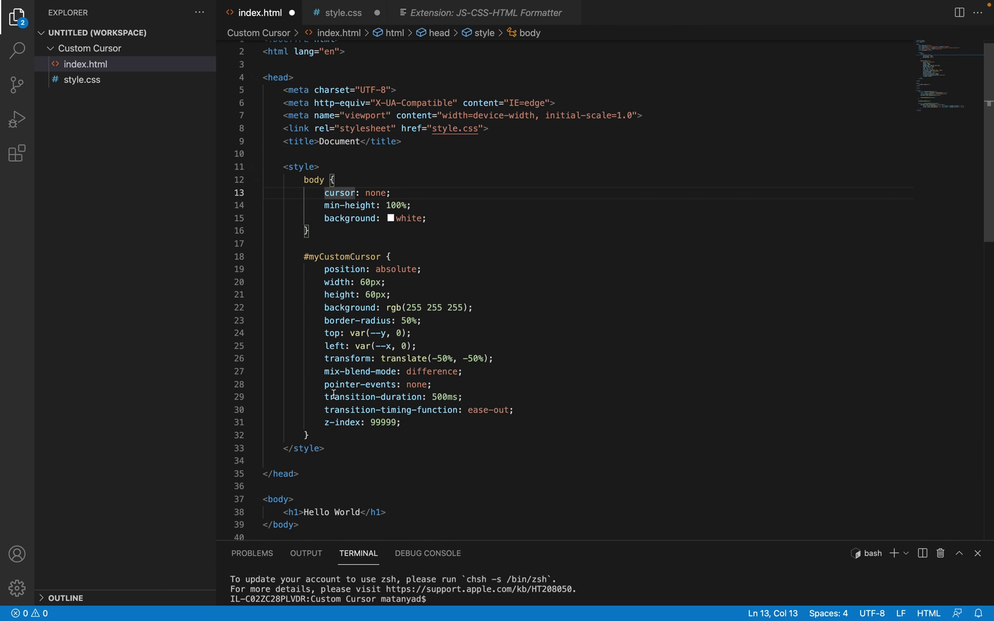
left_click_drag(325, 397, 423, 397)
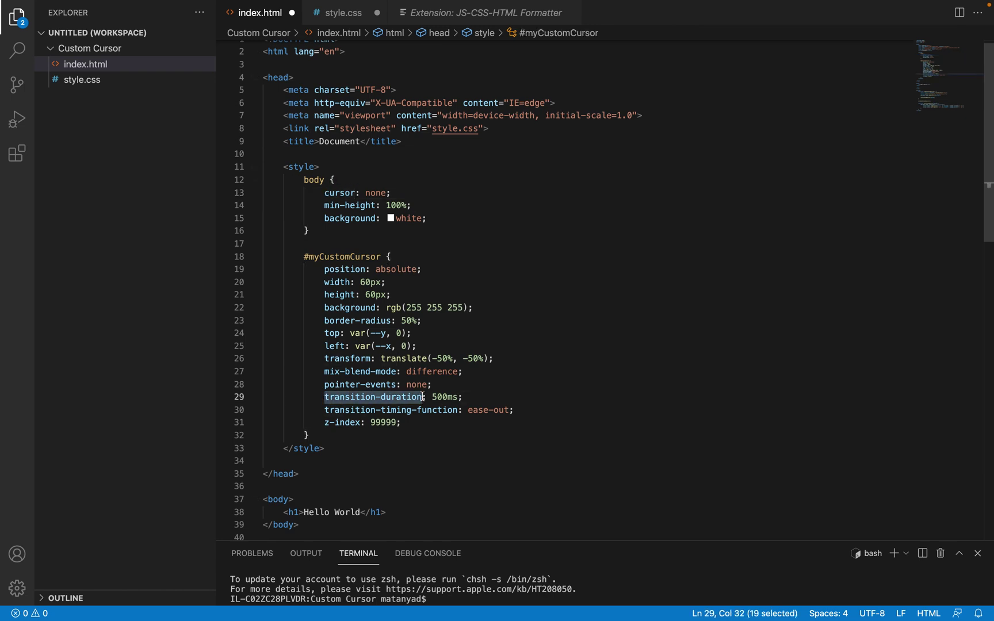
left_click(432, 397)
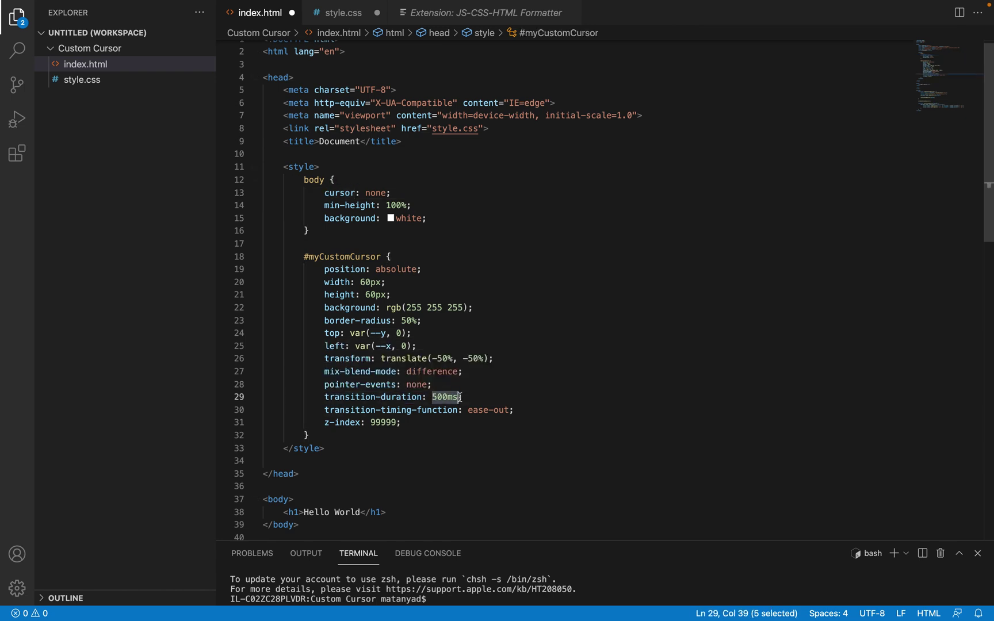
In Chrome, edit the My Custom Cursor CSS snippet at its transition-duration line and apply the snippet.
key("ctrl+Left")
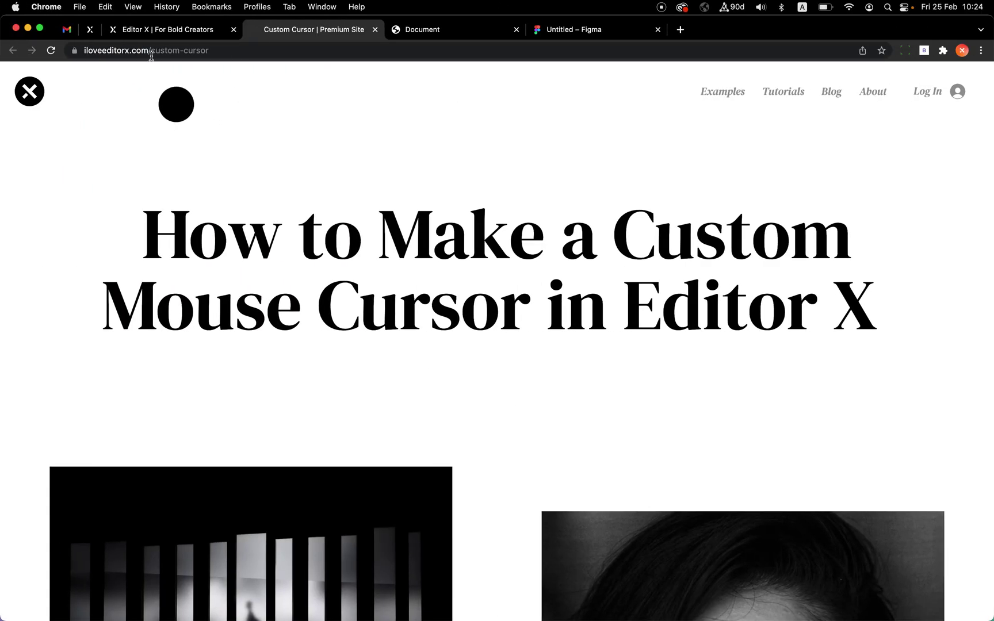
left_click(98, 35)
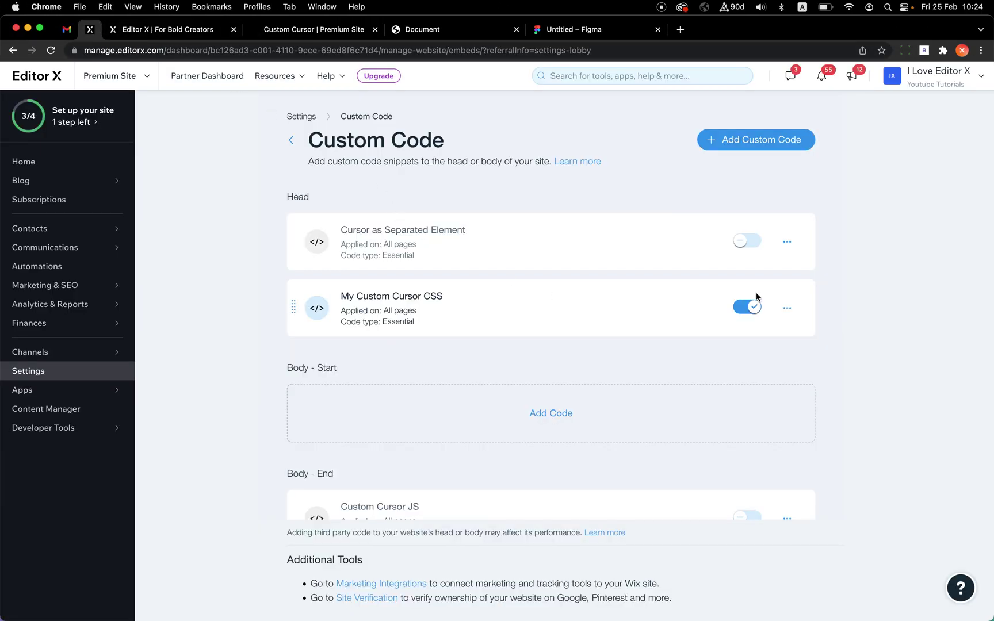
left_click(787, 309)
left_click(780, 238)
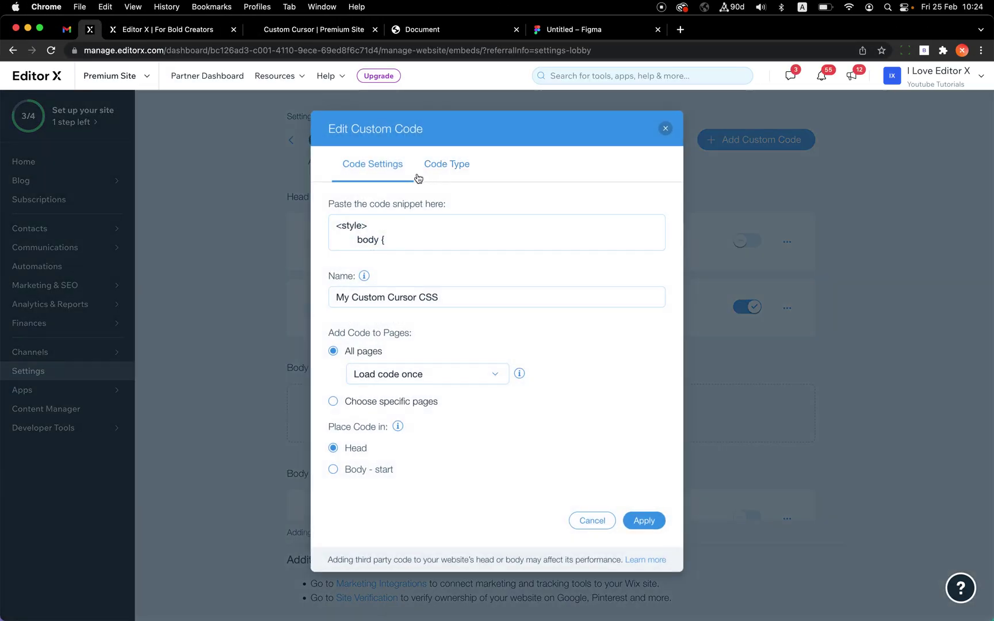
scroll(389, 226, "down", 5)
scroll(390, 227, "down", 1)
left_click(368, 235)
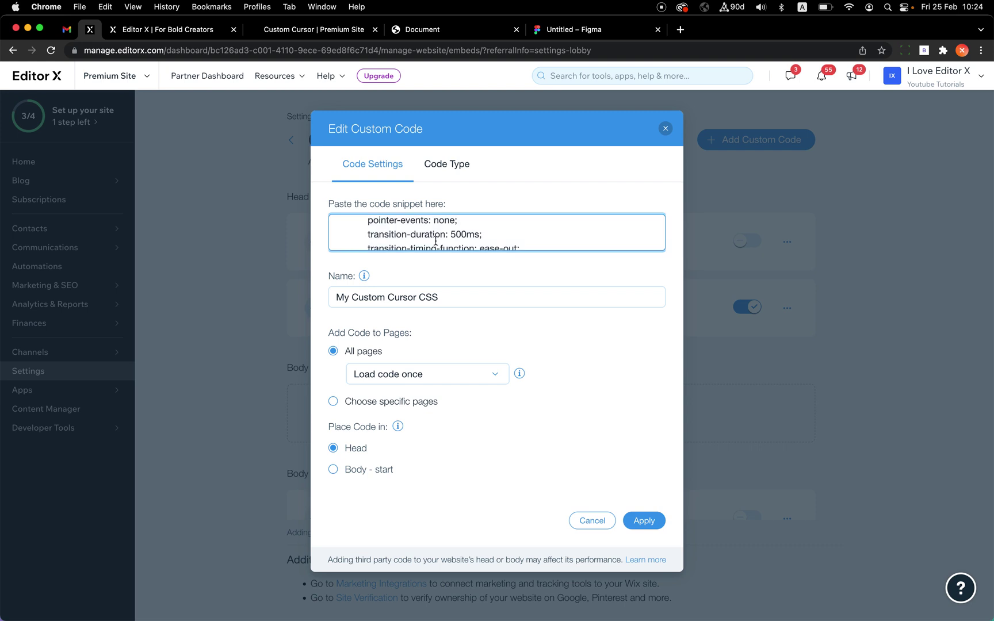
left_click(644, 520)
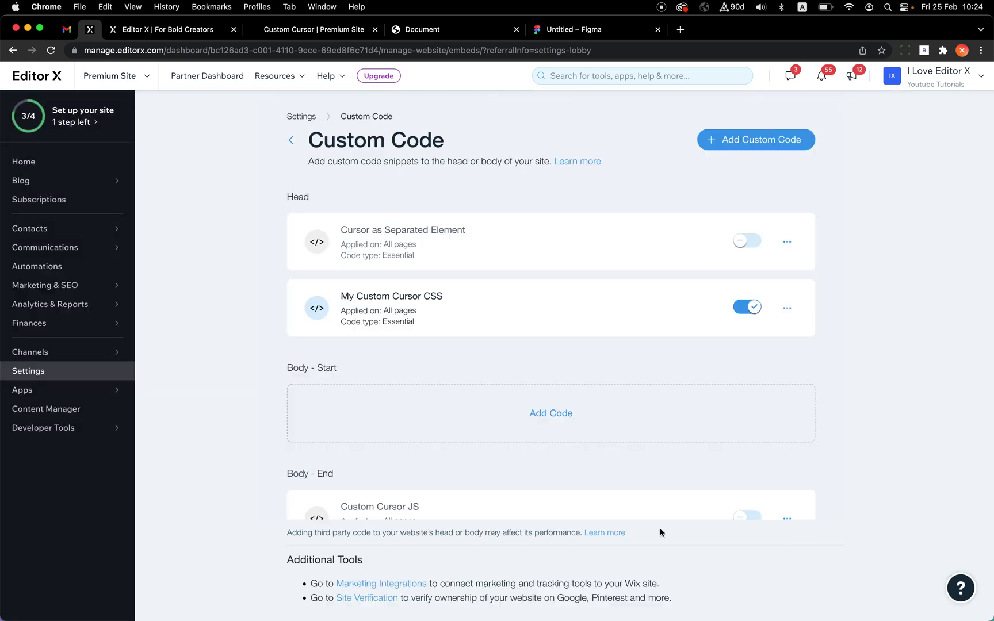
Duplicate the live Custom Cursor page in another tab, reload the copy and compare its cursor with the original page.
left_click(322, 30)
right_click(324, 31)
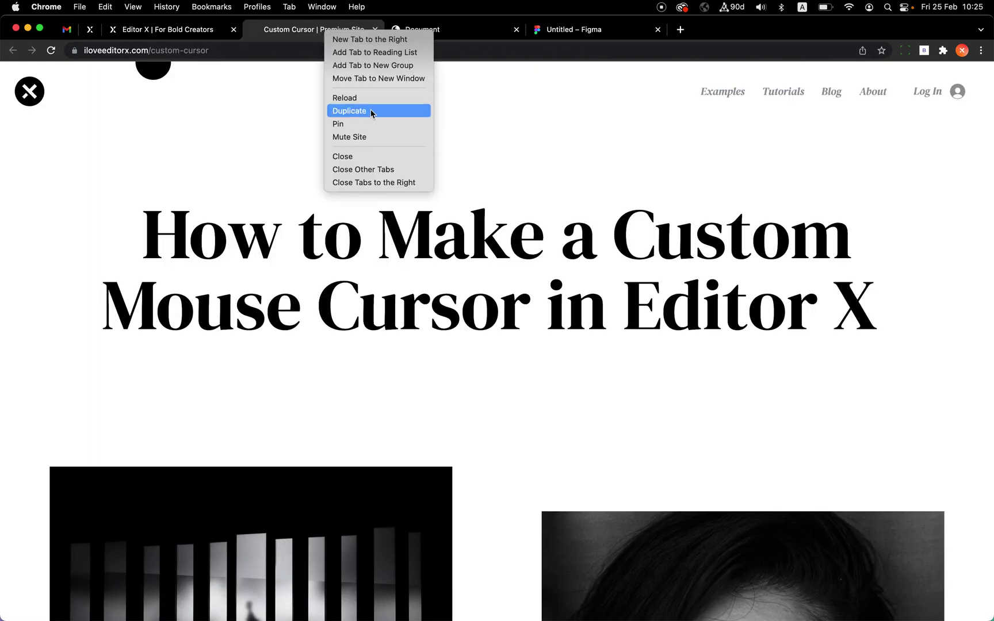
left_click(372, 112)
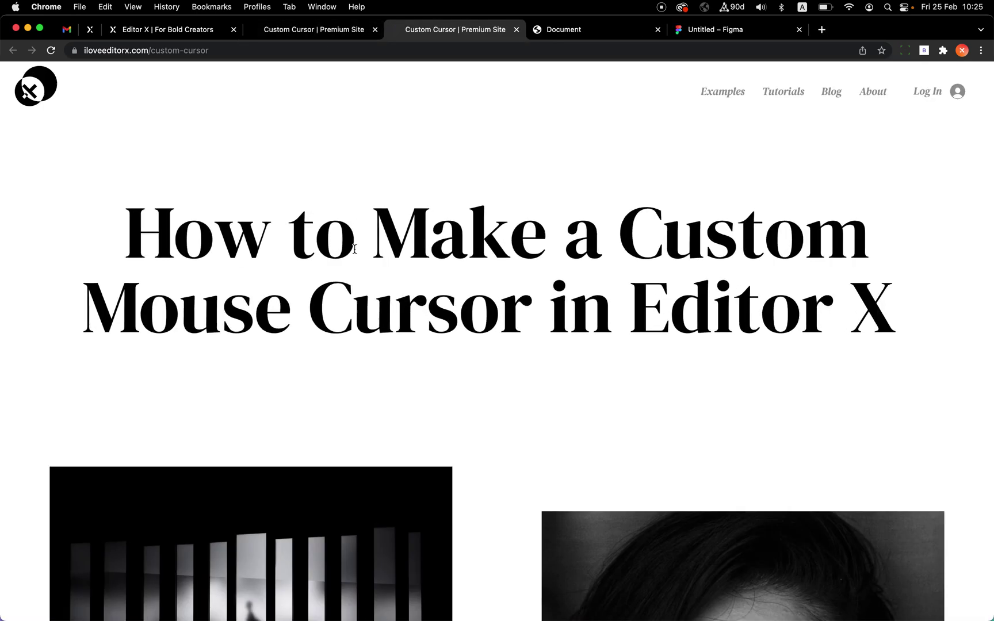
key("super+r")
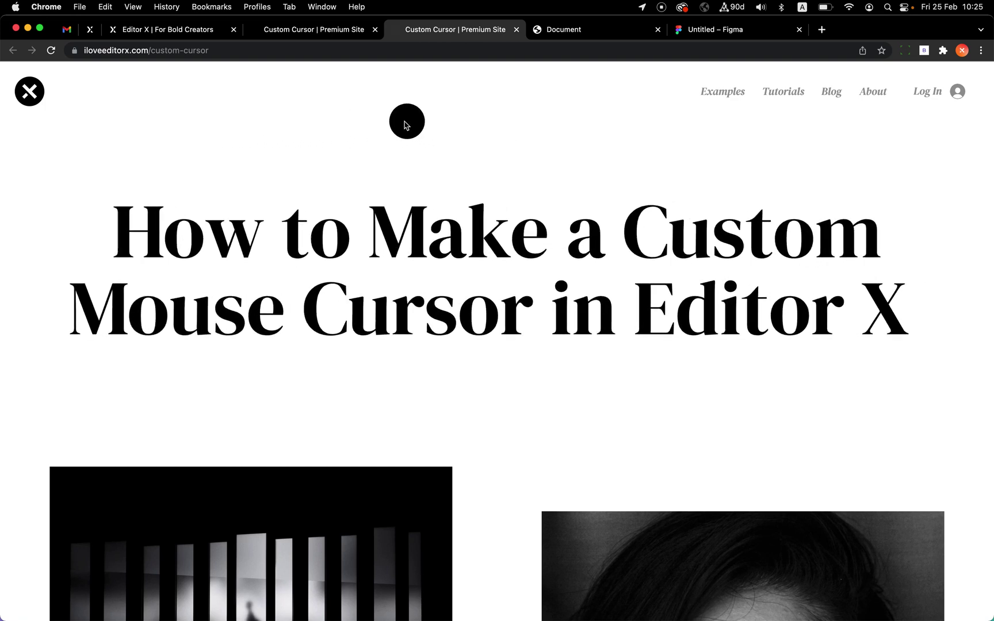
left_click(342, 34)
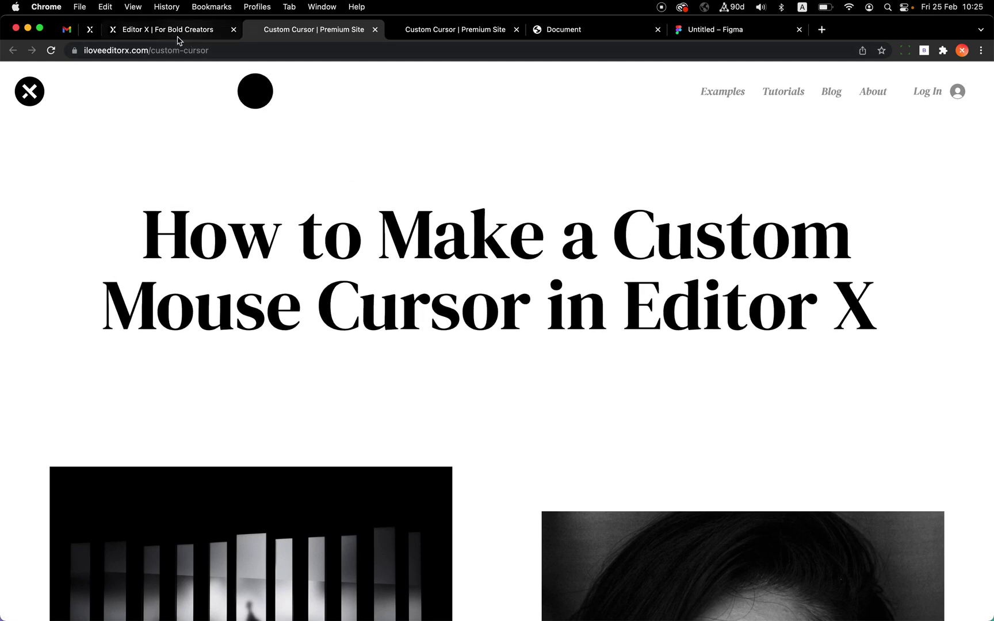
In VS Code, add the notes "this is the speed" after transition-duration: 500ms and "this is the effect" after mix-blend-mode: difference.
key("ctrl+Right")
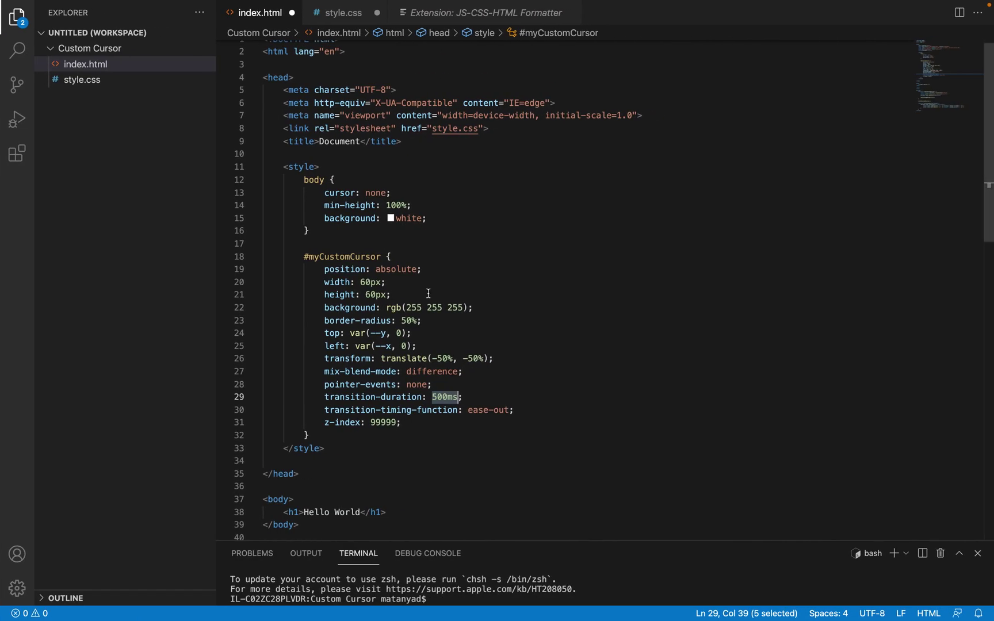
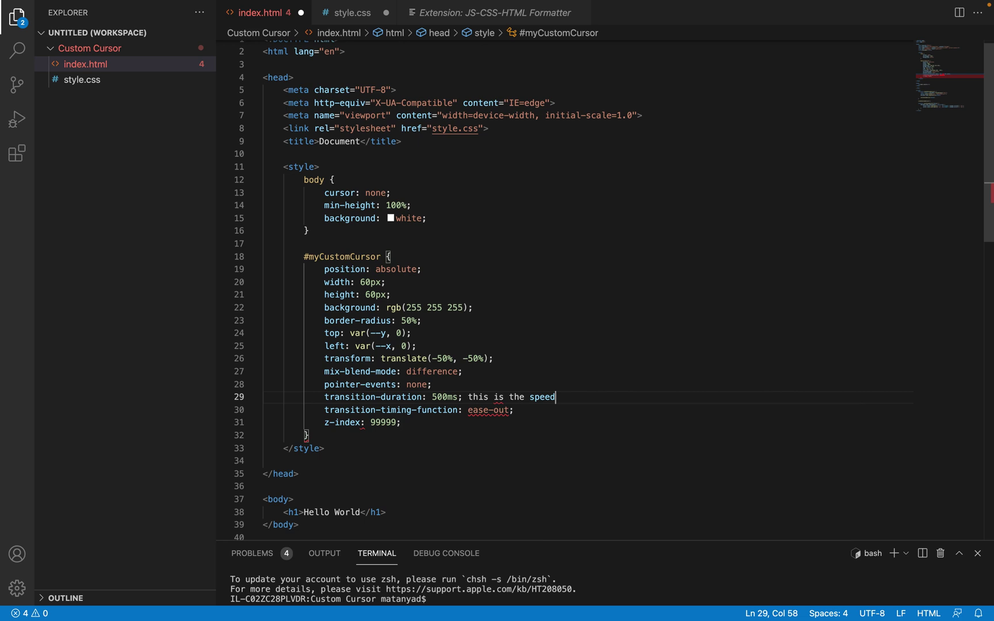
type("th")
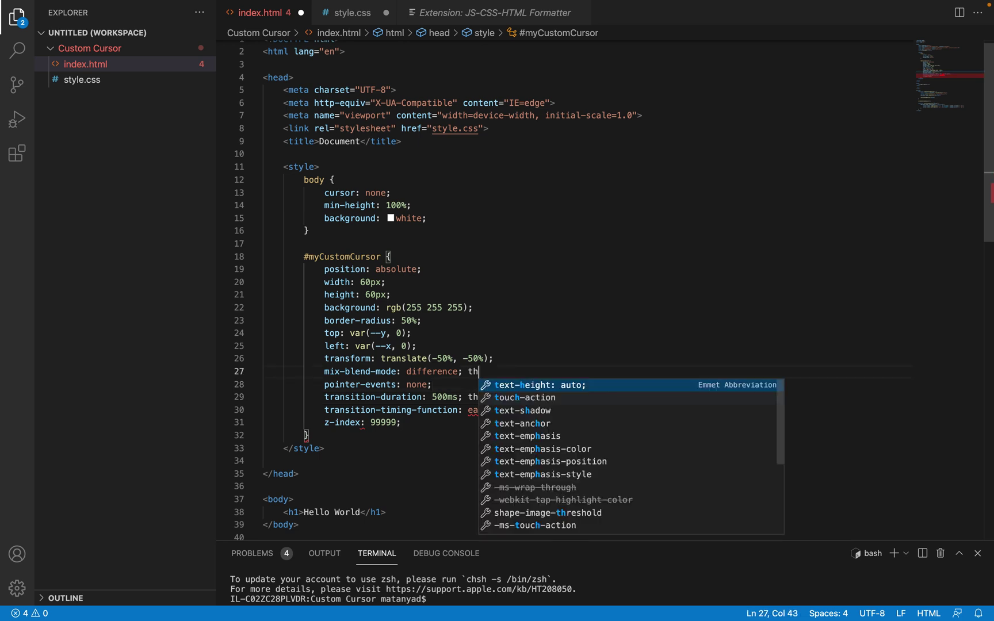
type("is is the effect")
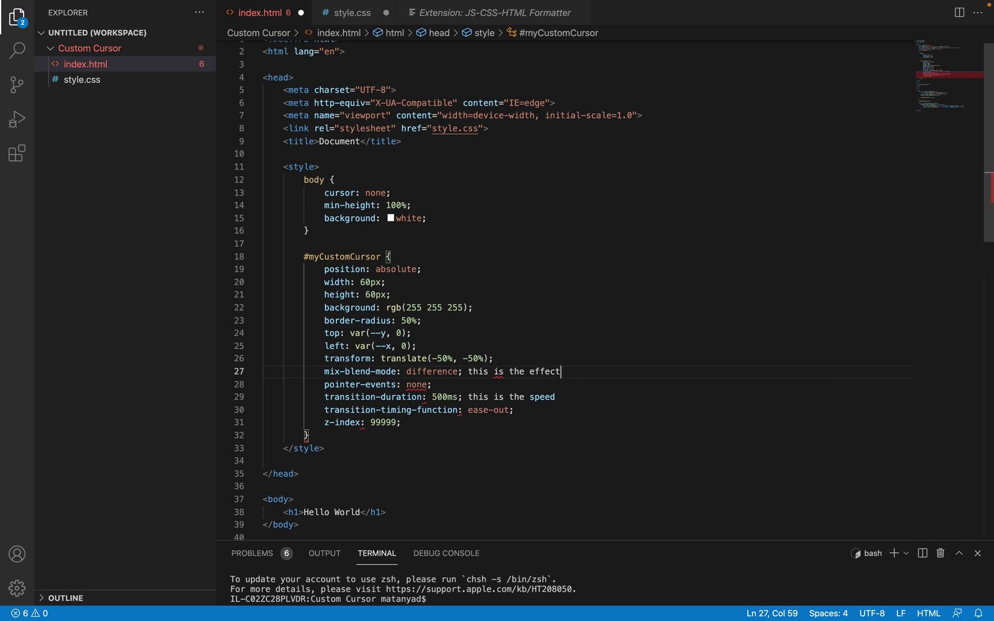
Turn the "this is the effect" note after mix-blend-mode: difference into a CSS comment enclosed in /* and */.
key("super+slash")
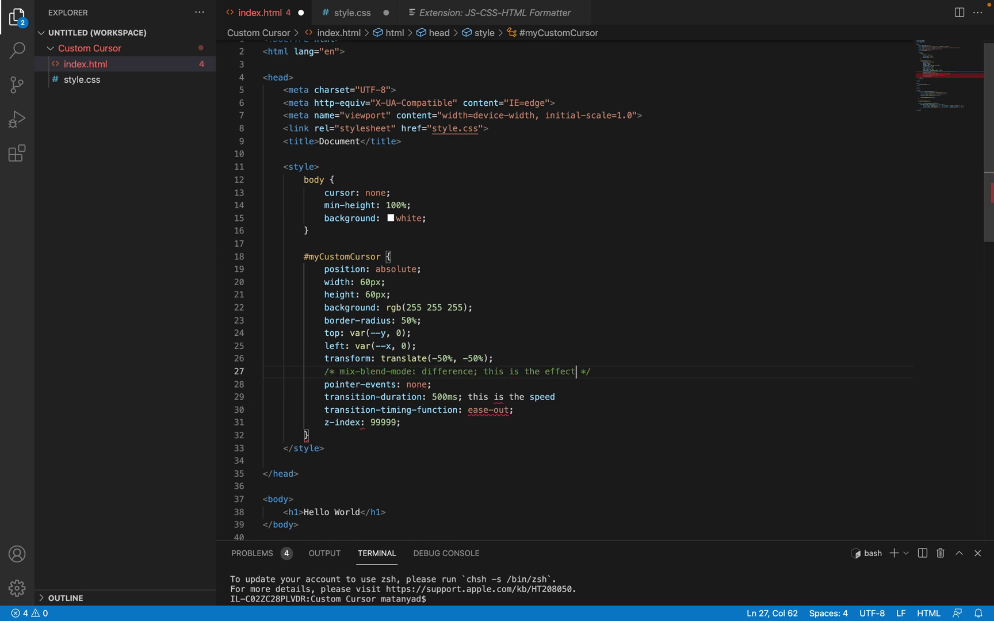
key("super+slash")
key("Left")
key("Left")
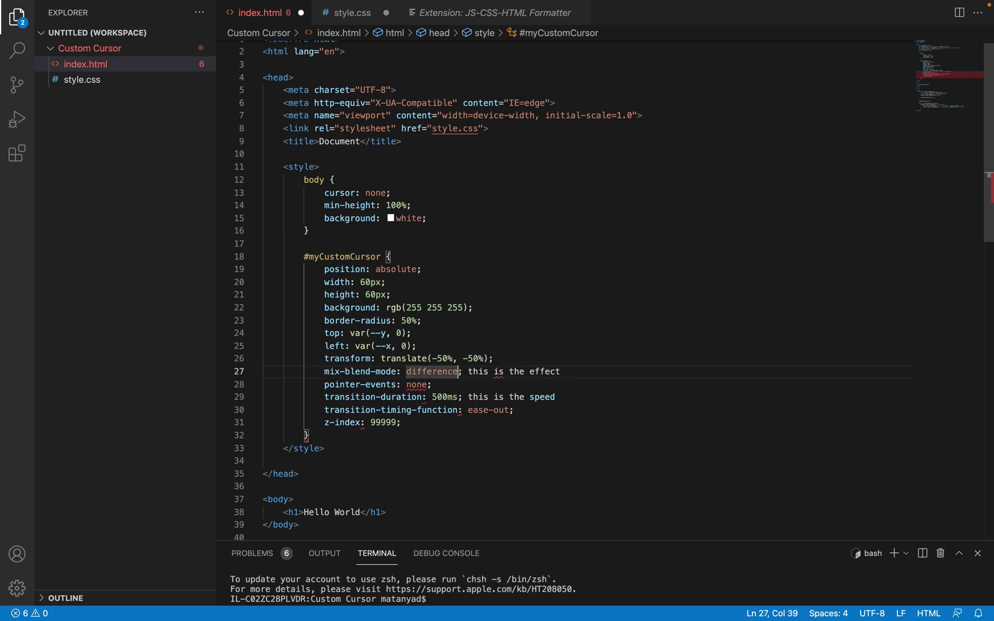
key("Right")
type("/*")
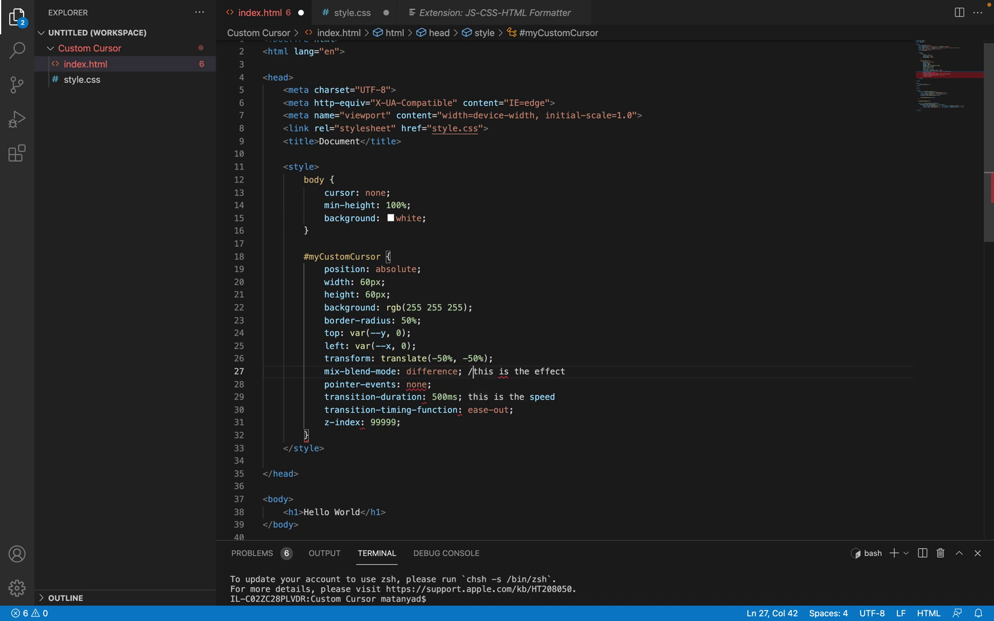
key("shift+End")
key("Right")
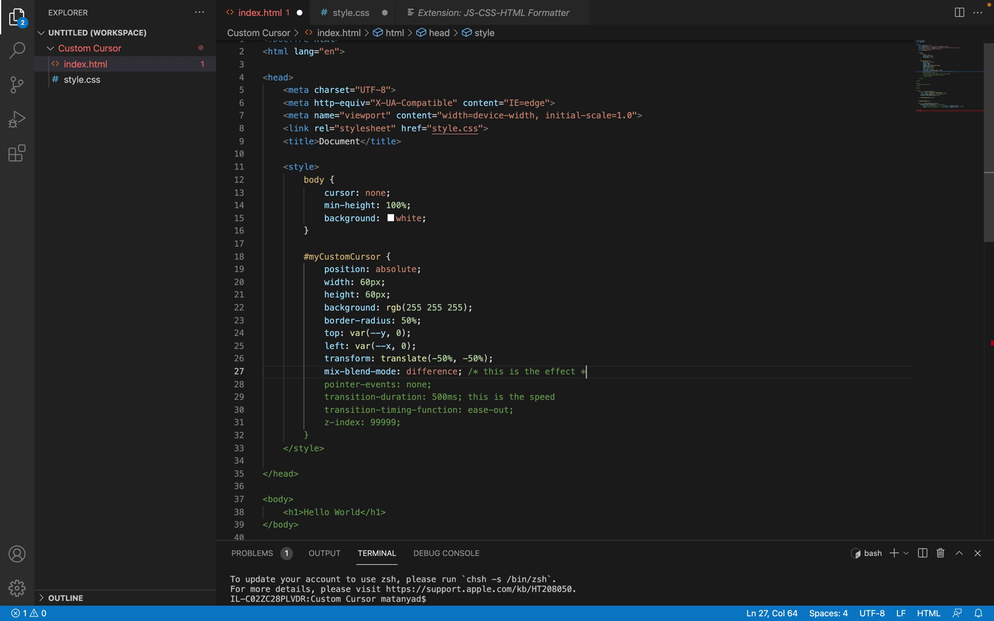
type("*/")
Enclose the "this is the speed" note after transition-duration: 500ms in /* and */ as a CSS comment.
key("Down")
key("Down")
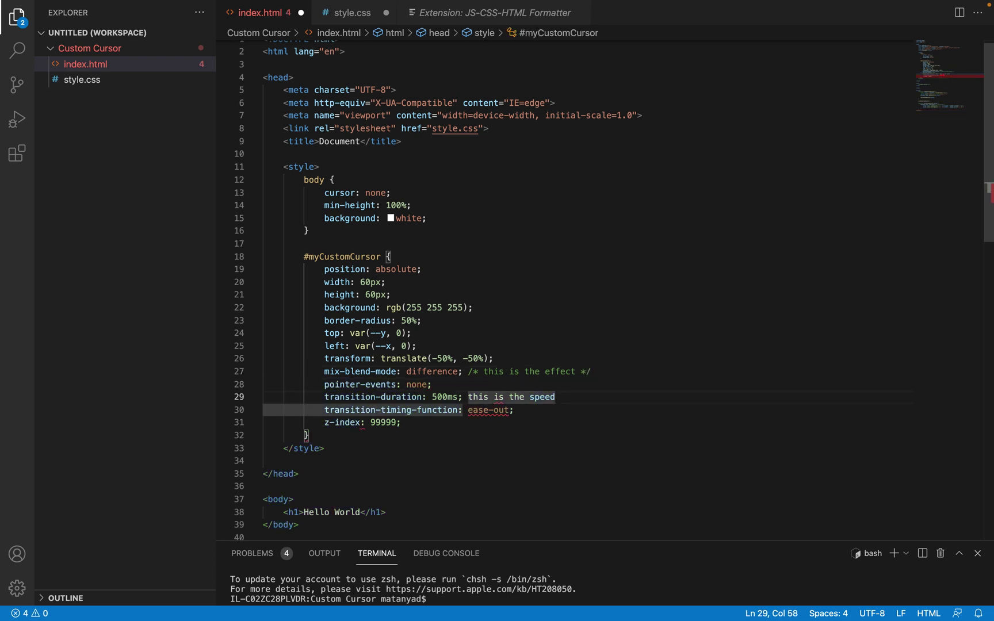
type("*")
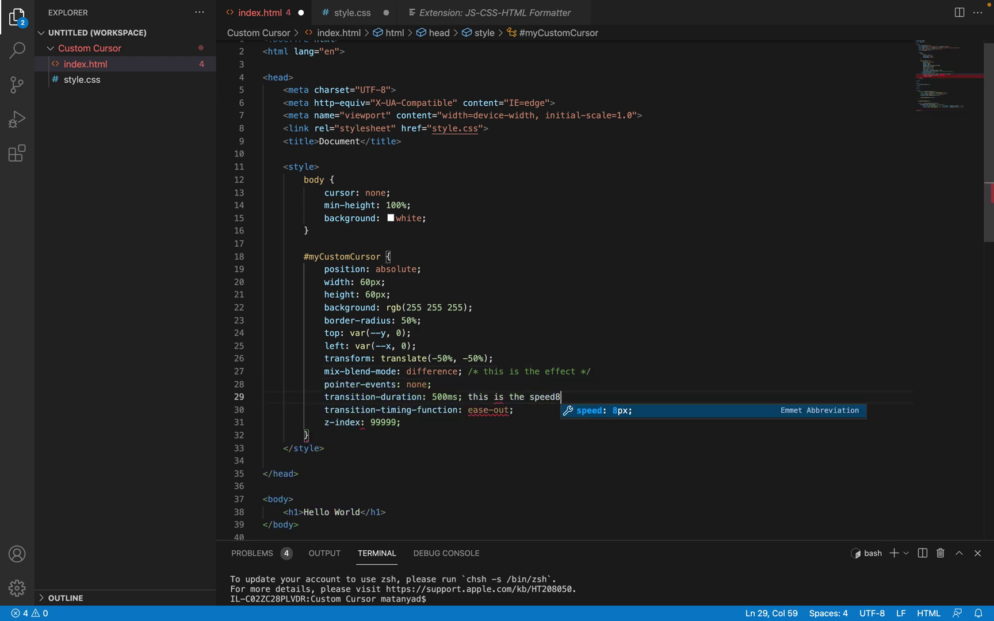
key("Escape")
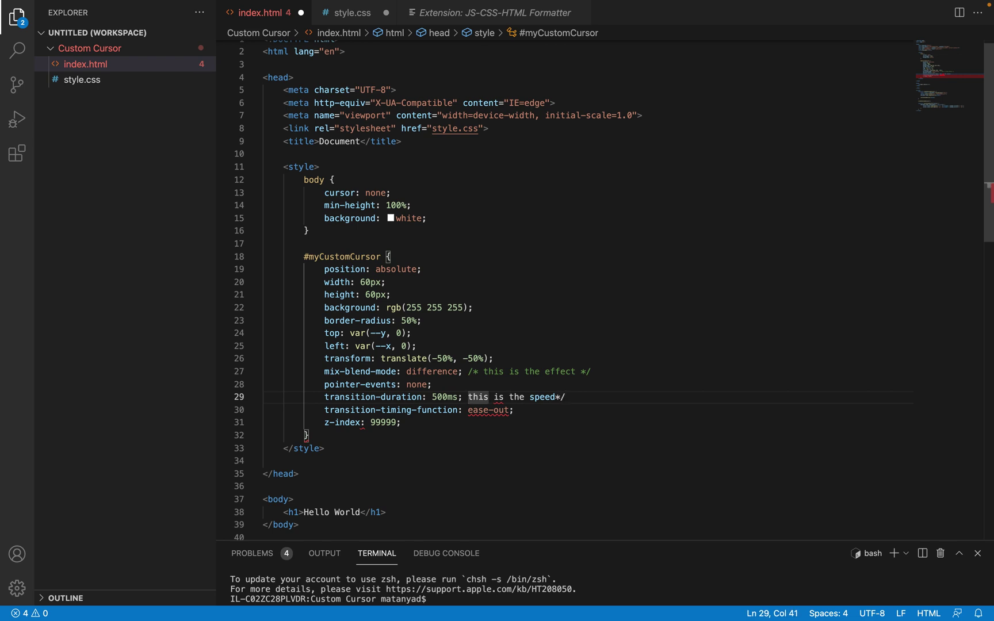
type("/*")
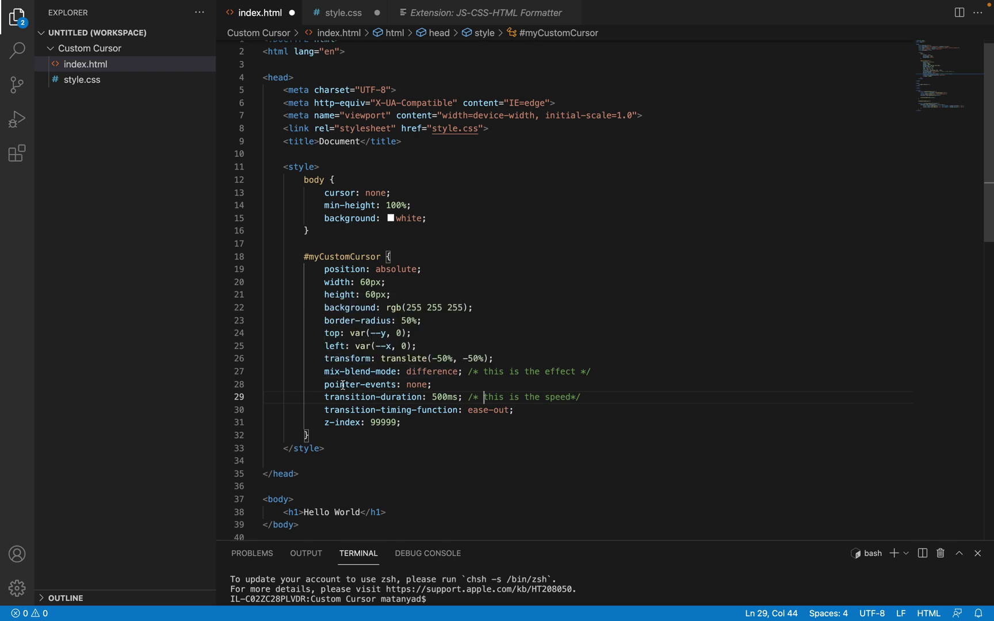
Point out the pointer-events: none line of #myCustomCursor, and try text selection and the menu links on the live page in Chrome.
left_click_drag(326, 386, 430, 384)
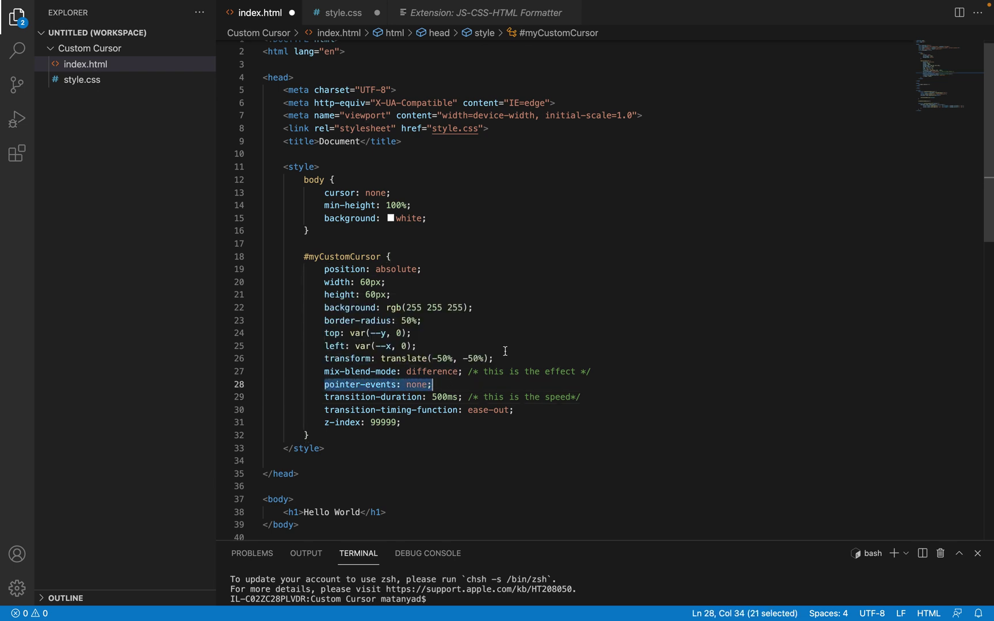
key("ctrl+Left")
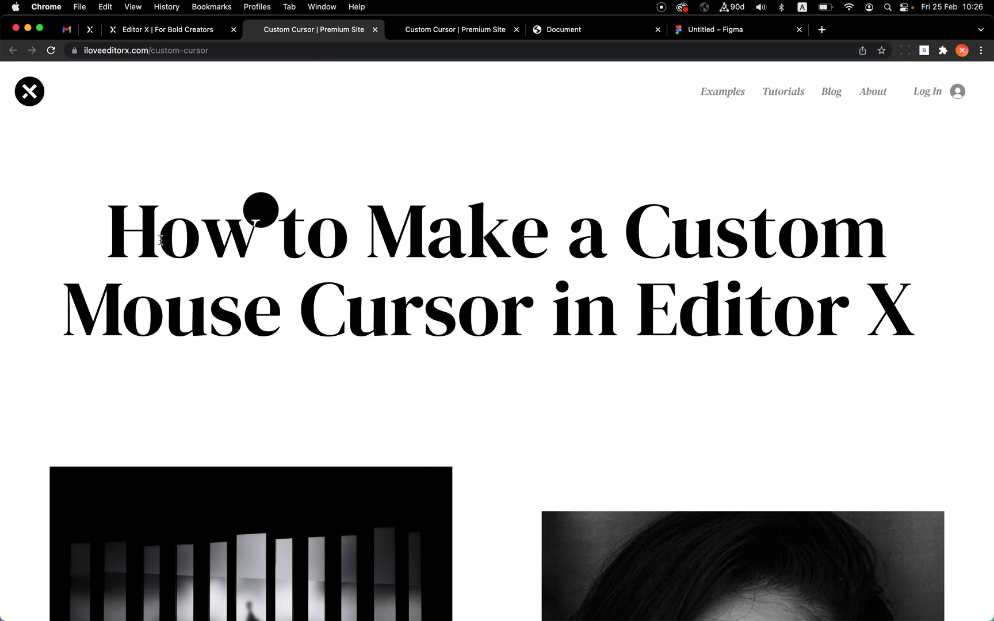
left_click_drag(107, 235, 158, 236)
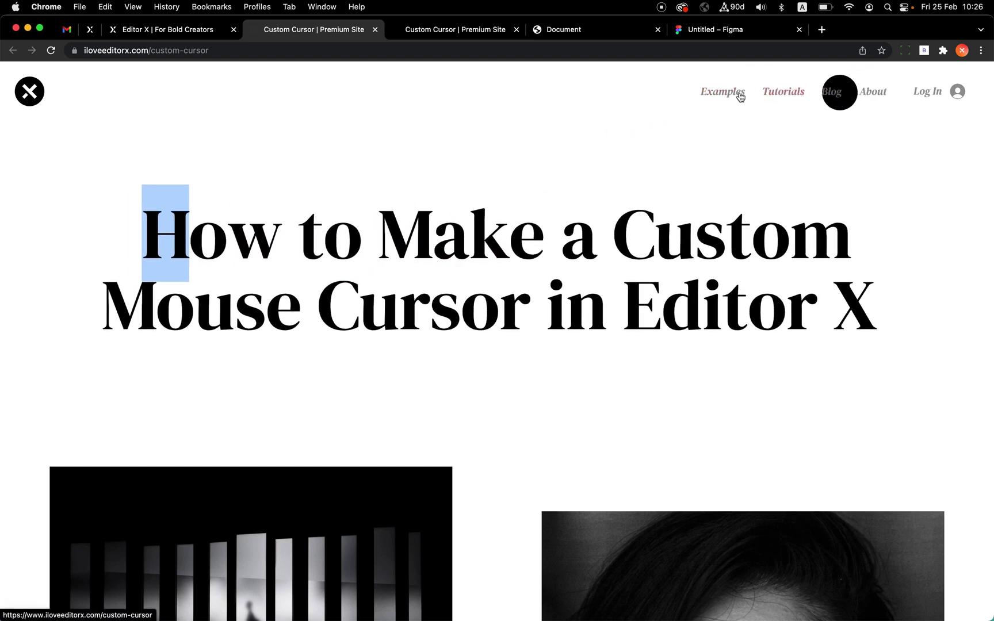
key("ctrl+Right")
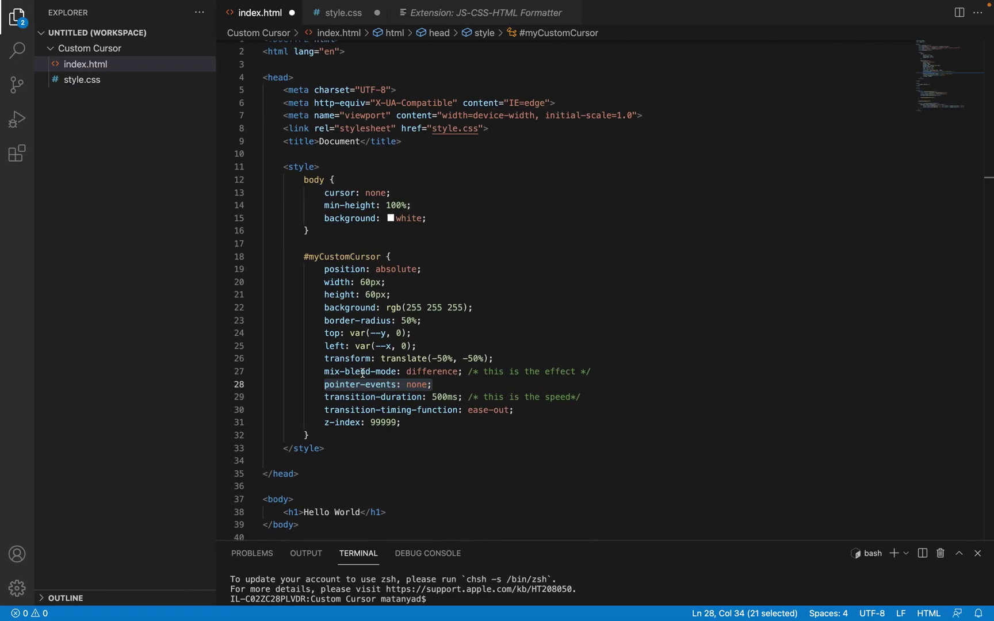
In Chrome, put // before pointer-events: none in the My Custom Cursor CSS snippet and apply it.
key("ctrl+Left")
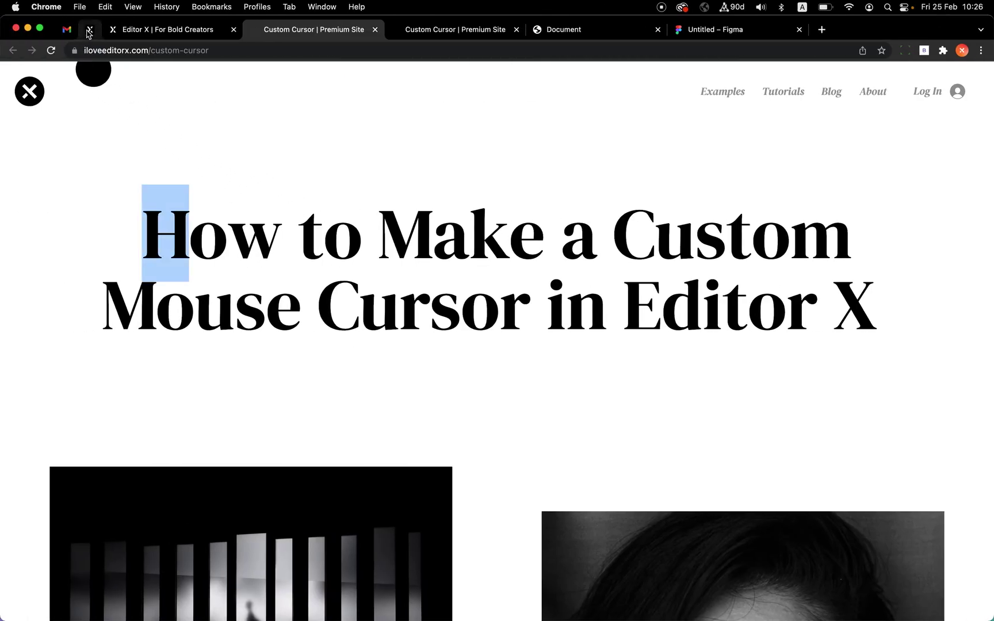
left_click(87, 32)
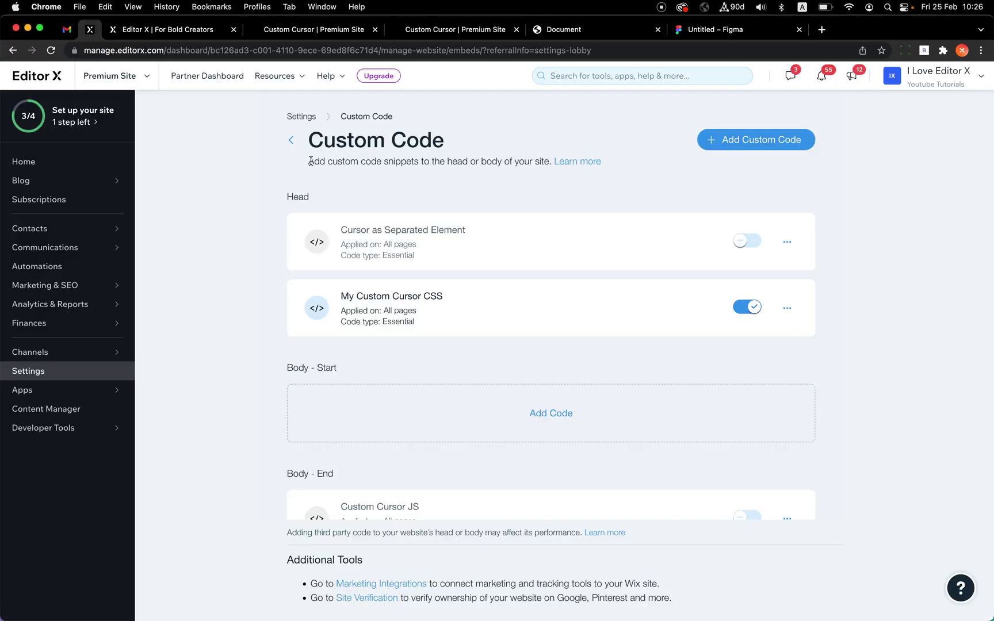
left_click(787, 309)
left_click(848, 235)
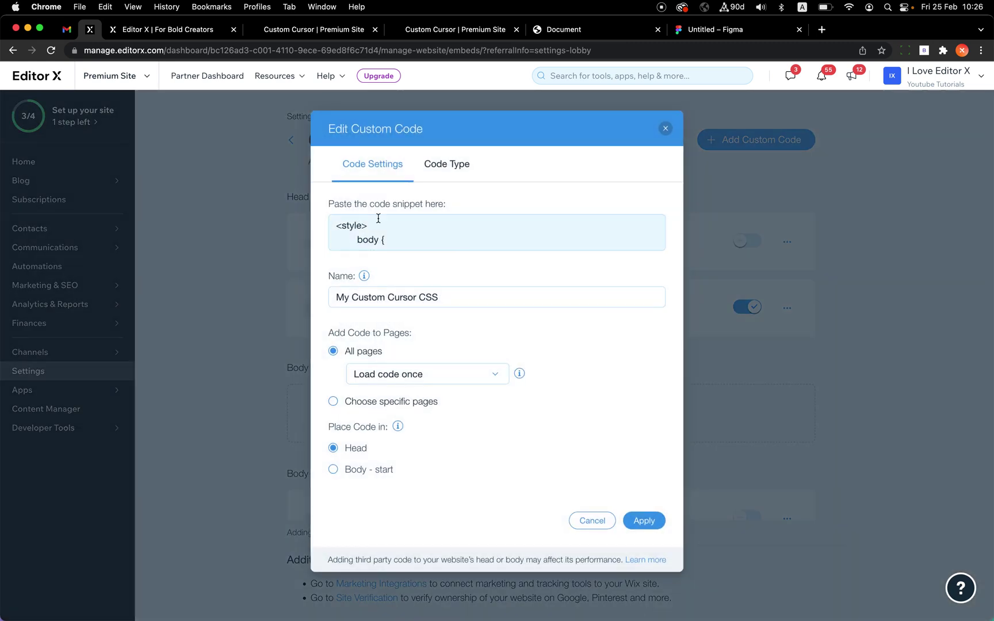
scroll(407, 231, "down", 2)
scroll(408, 231, "down", 8)
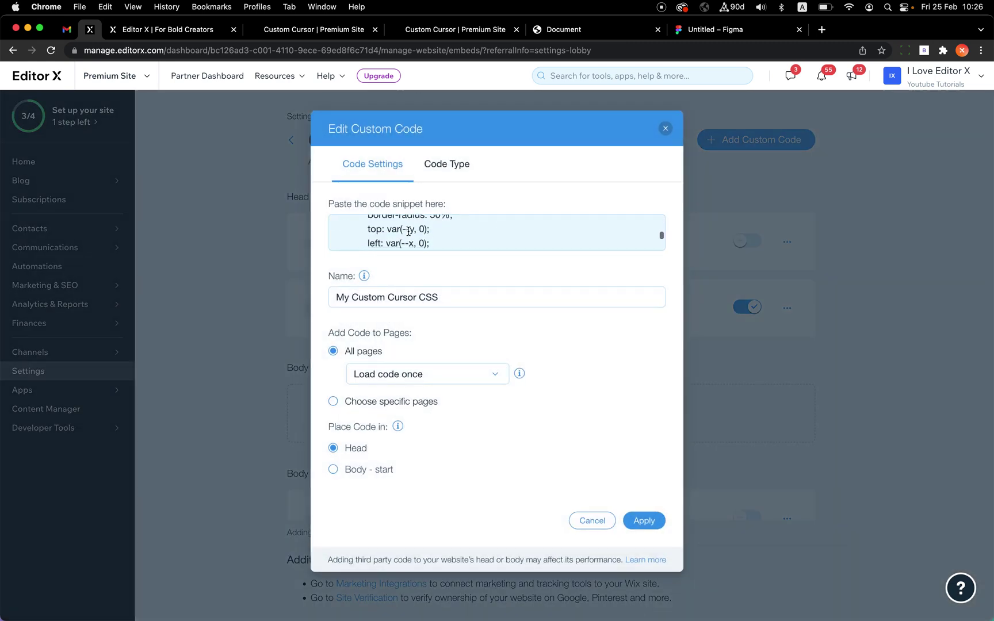
scroll(407, 230, "down", 1)
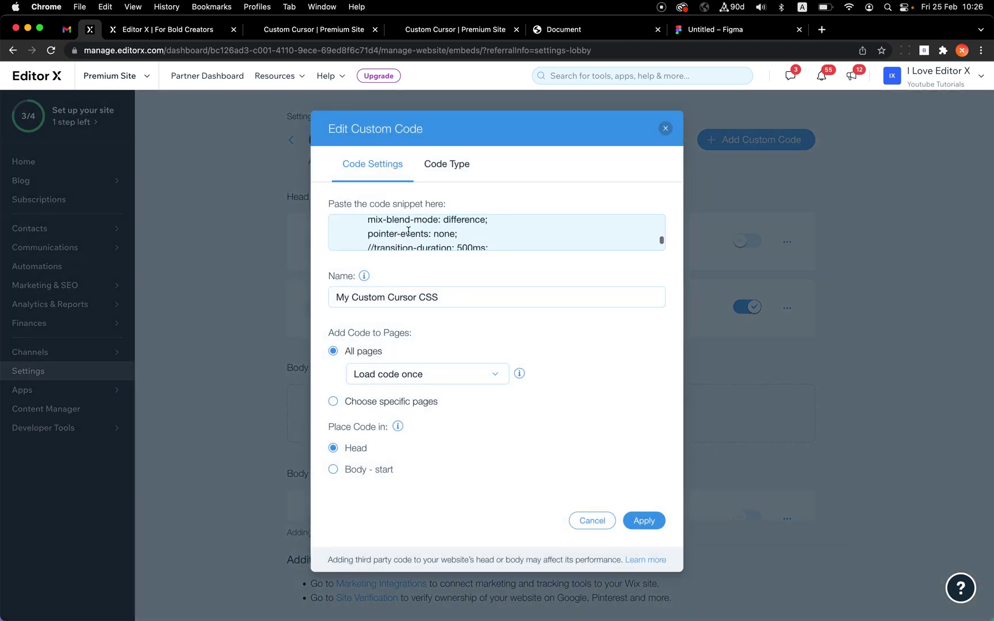
left_click(368, 233)
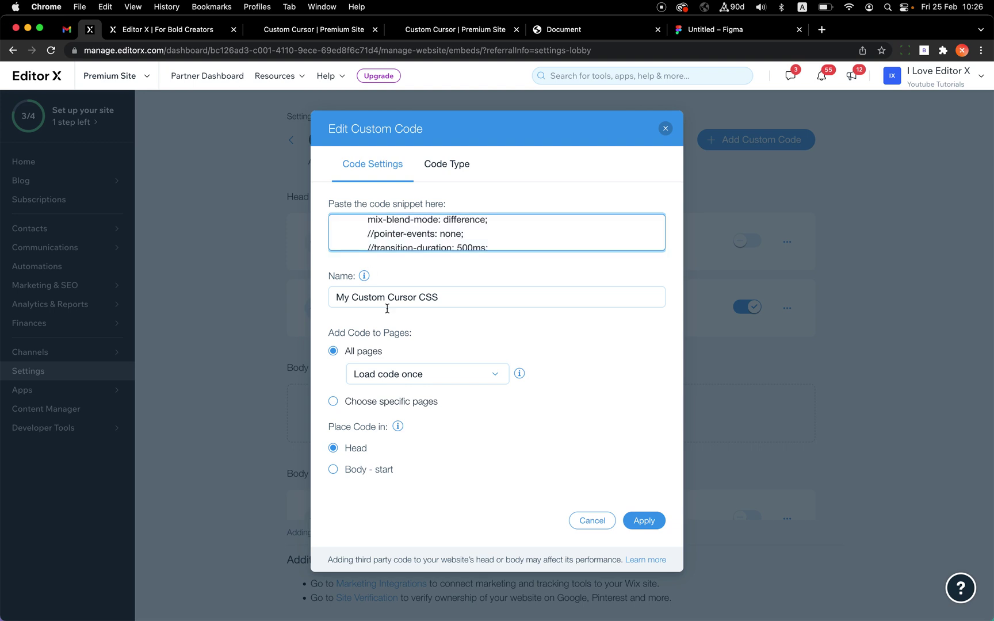
left_click(644, 521)
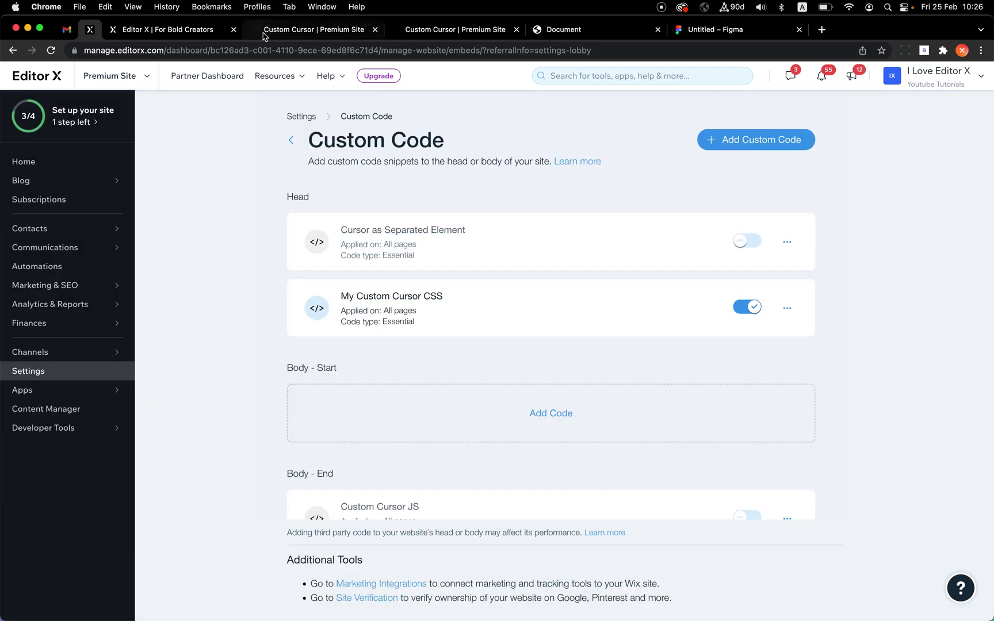
Reload the live Custom Cursor page and test selecting the heading text and pointing at the Examples link.
left_click(288, 29)
key("super+r")
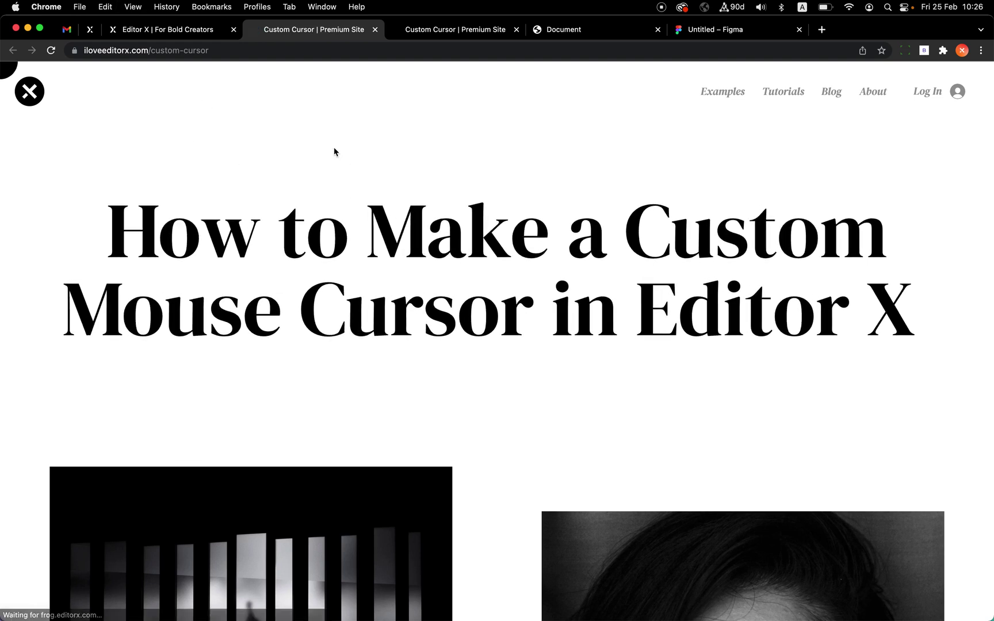
left_click_drag(262, 235, 305, 233)
left_click(265, 127)
key("super+r")
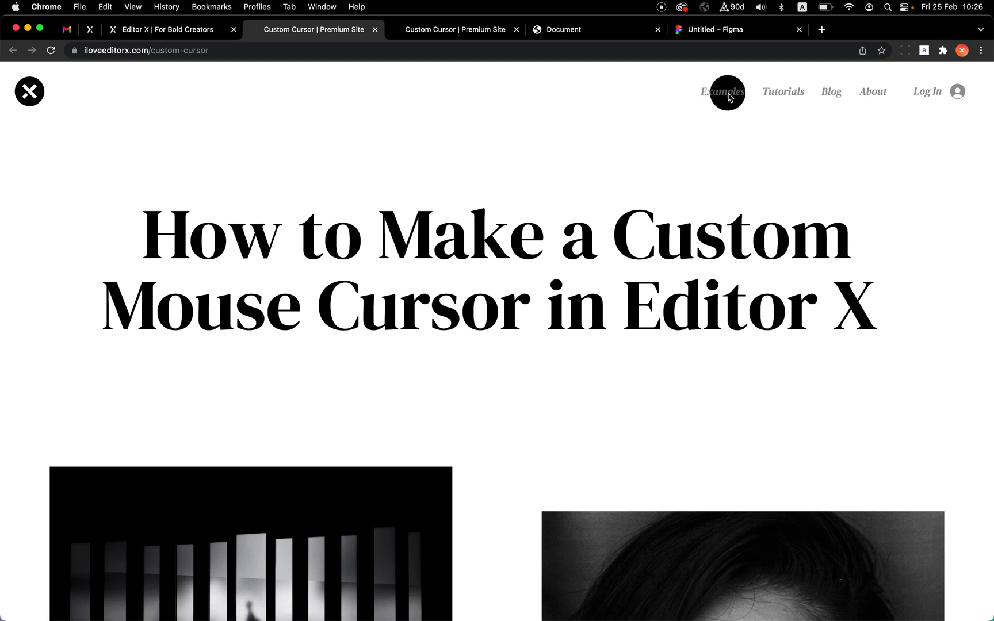
mouse_move(716, 95)
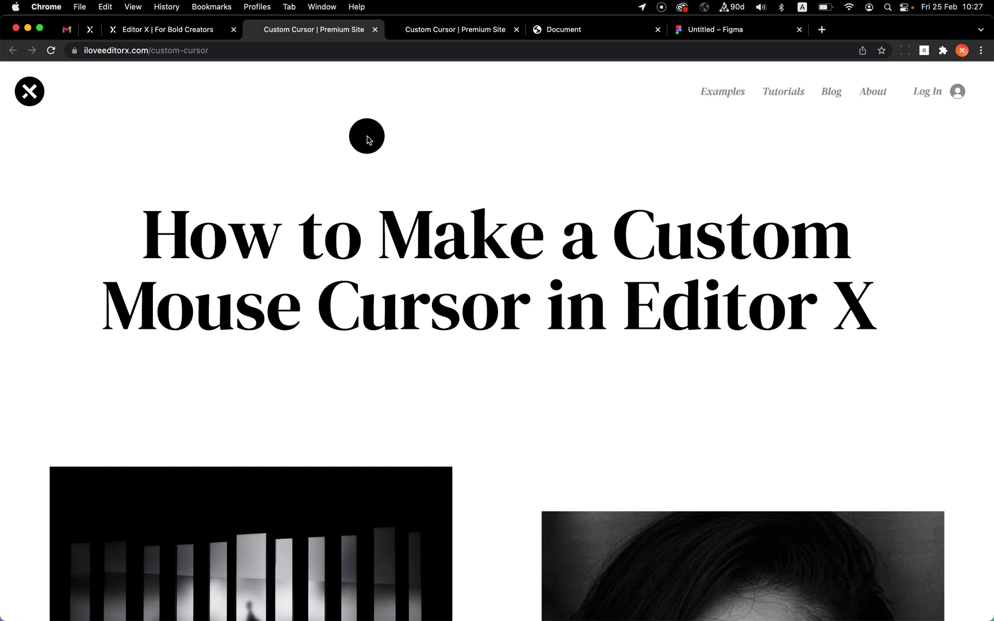
Review the pointer-events line in VS Code, and examine the cursor over the heading and images on the live page in Chrome.
key("ctrl+Right")
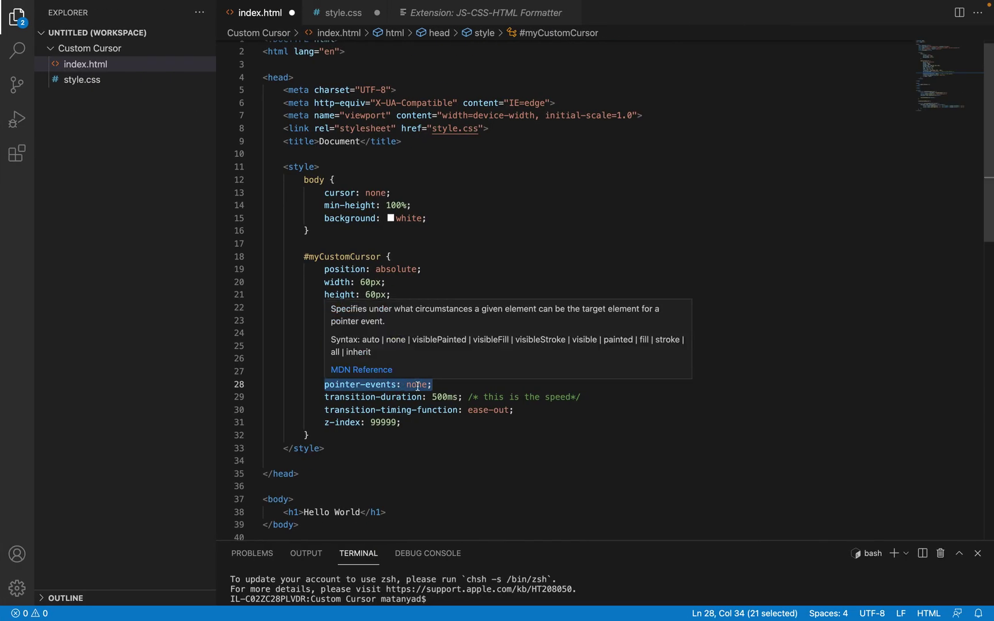
key("ctrl+Left")
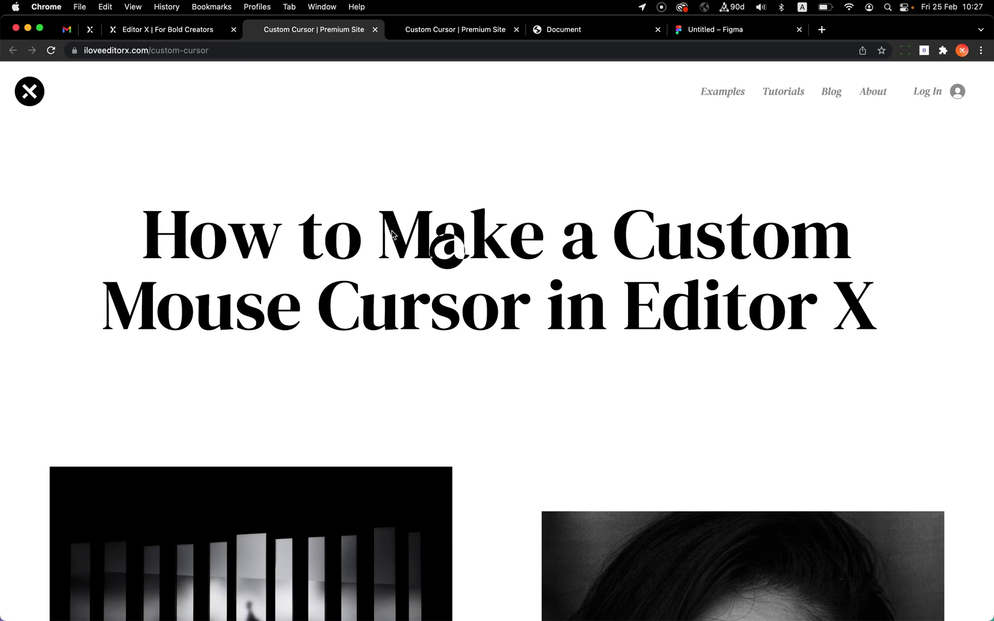
scroll(414, 242, "down", 1)
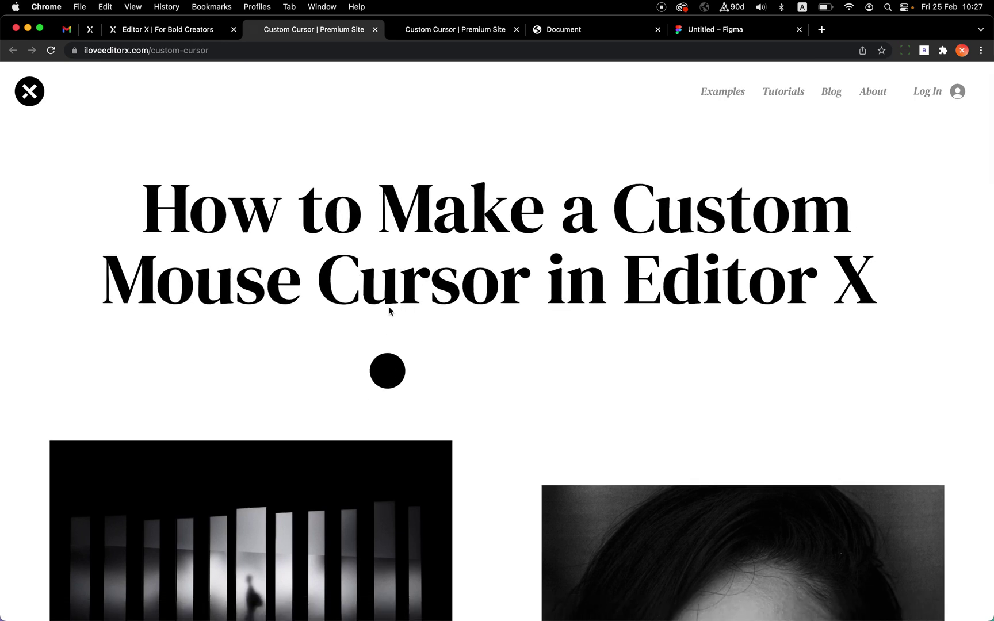
scroll(288, 288, "down", 5)
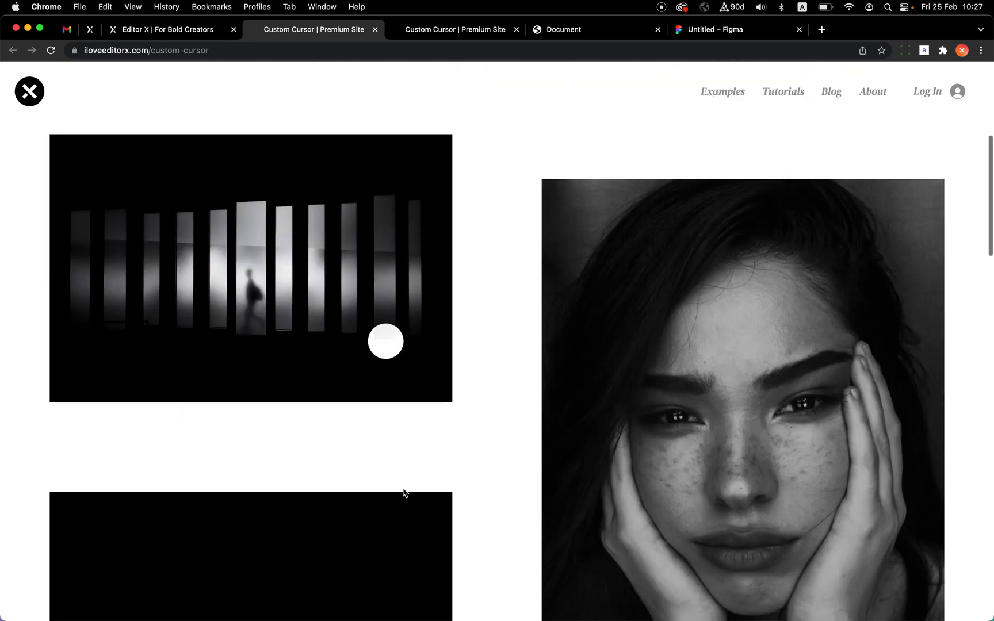
scroll(381, 377, "down", 3)
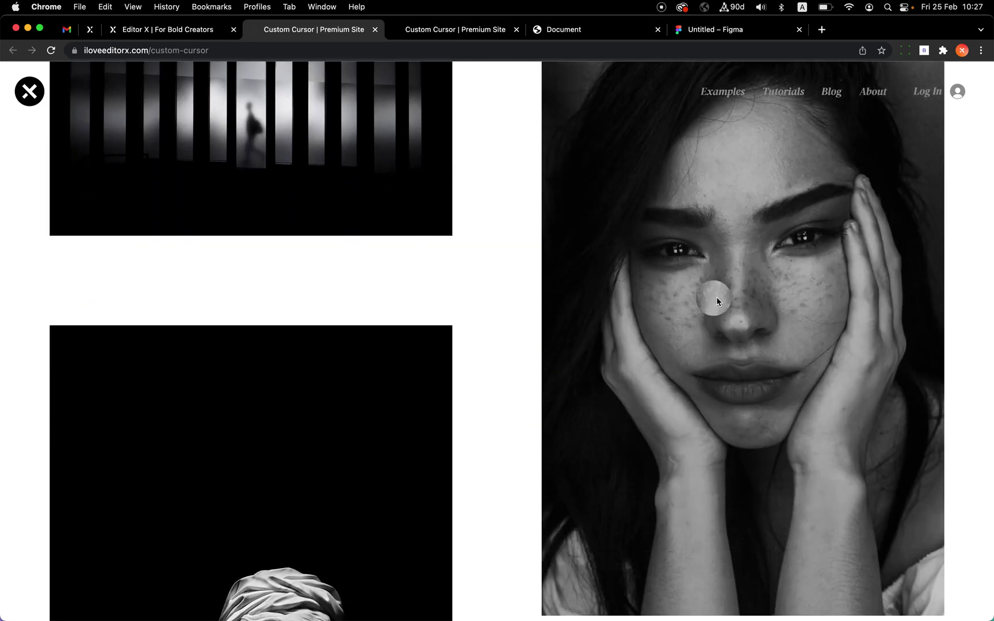
scroll(578, 264, "up", 8)
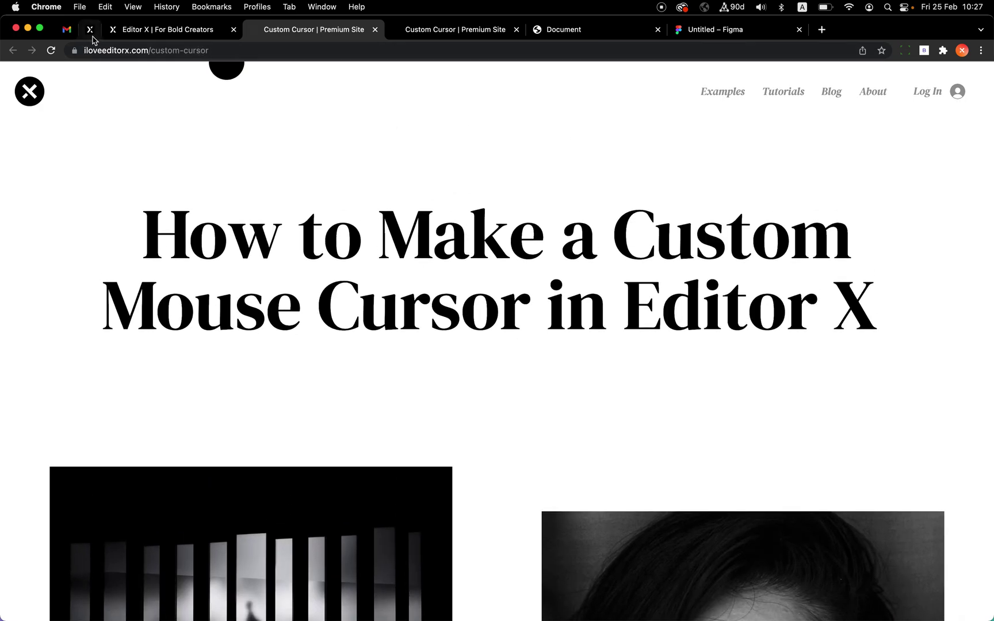
In the My Custom Cursor CSS snippet in Chrome, remove the // before pointer-events: none and transition-duration: 500ms.
left_click(90, 30)
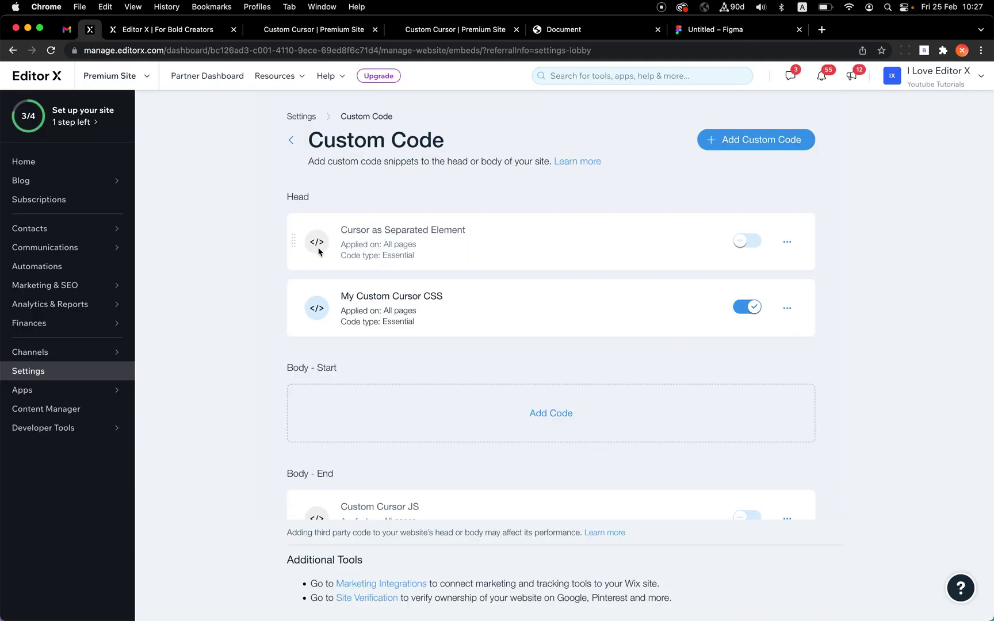
left_click(788, 309)
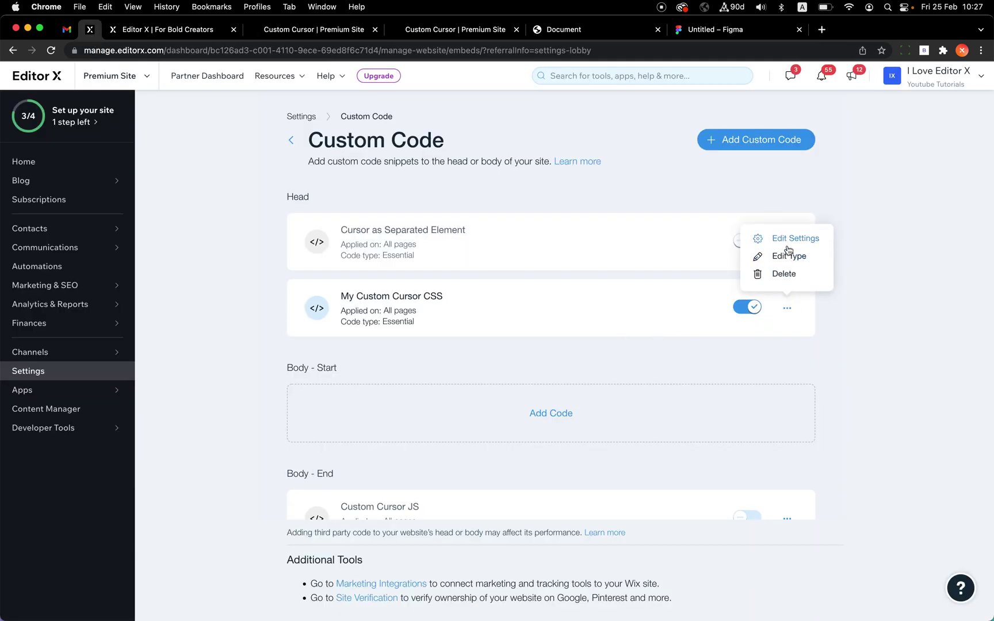
left_click(788, 247)
scroll(397, 231, "down", 3)
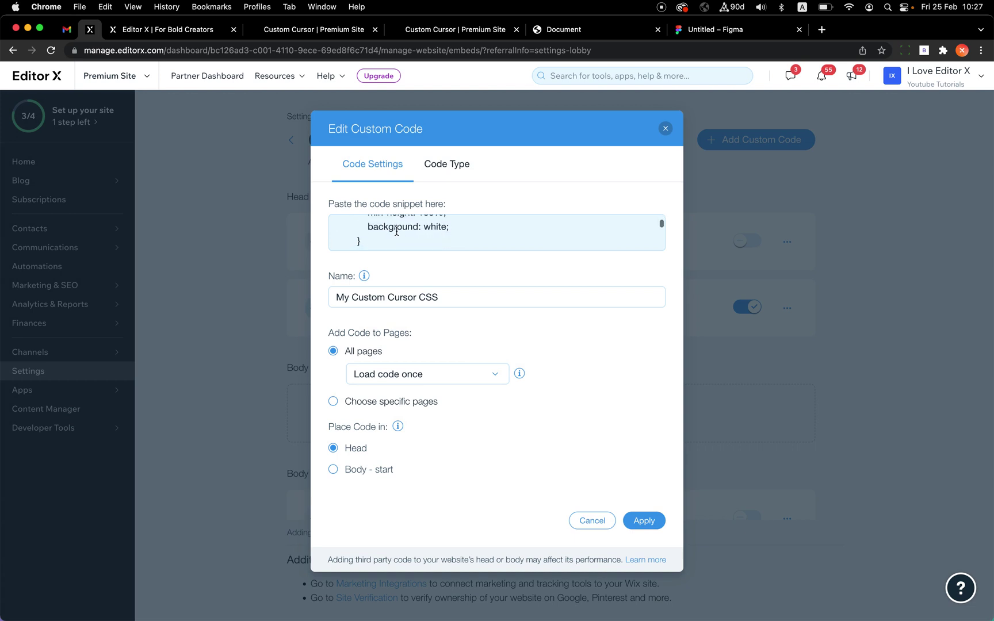
scroll(397, 231, "down", 5)
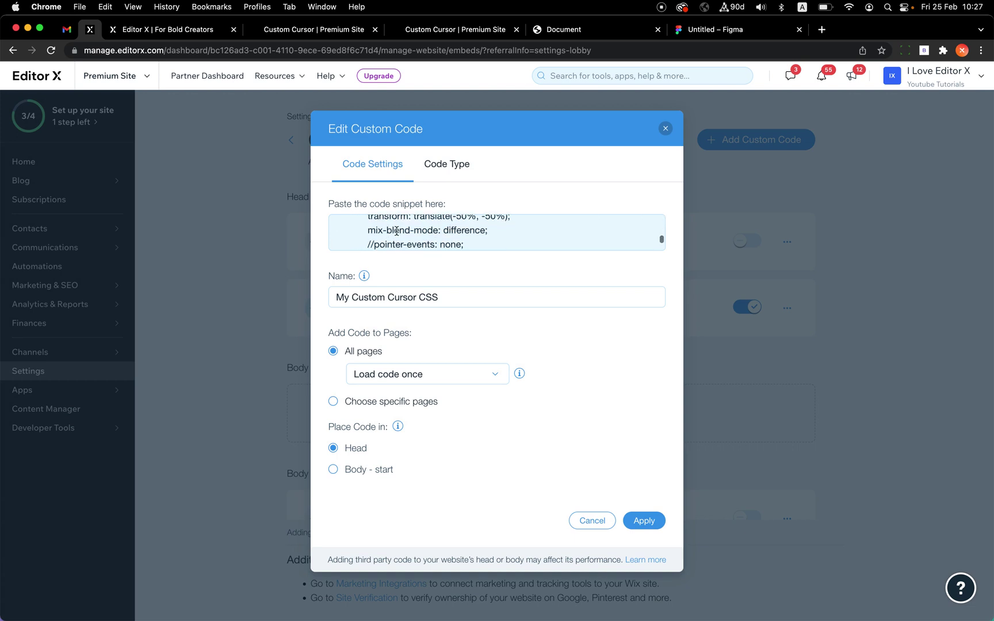
left_click(367, 221)
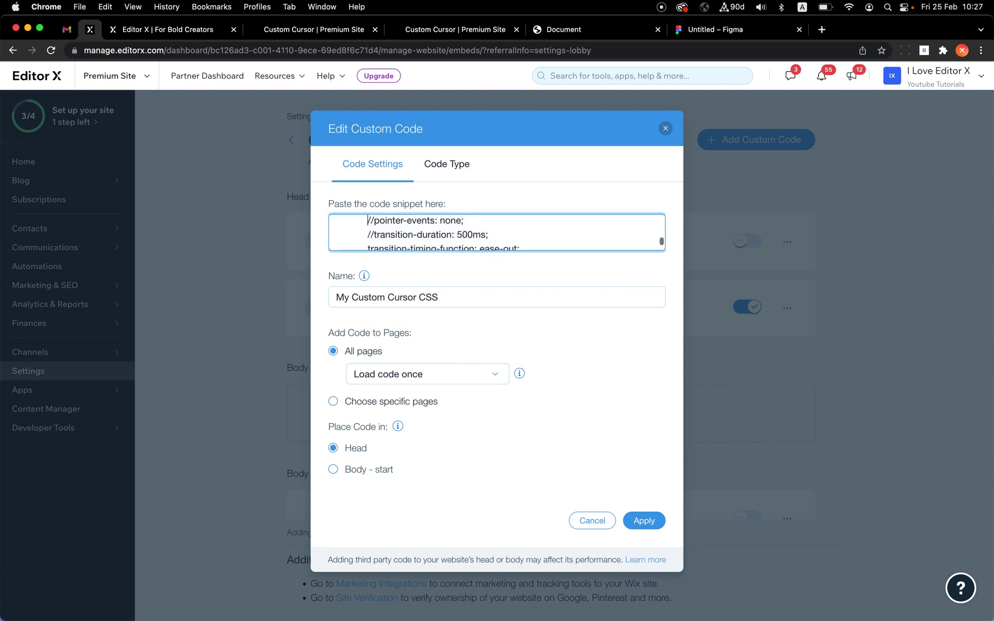
key("Delete")
key("Delete")
key("Delete")
key("Delete")
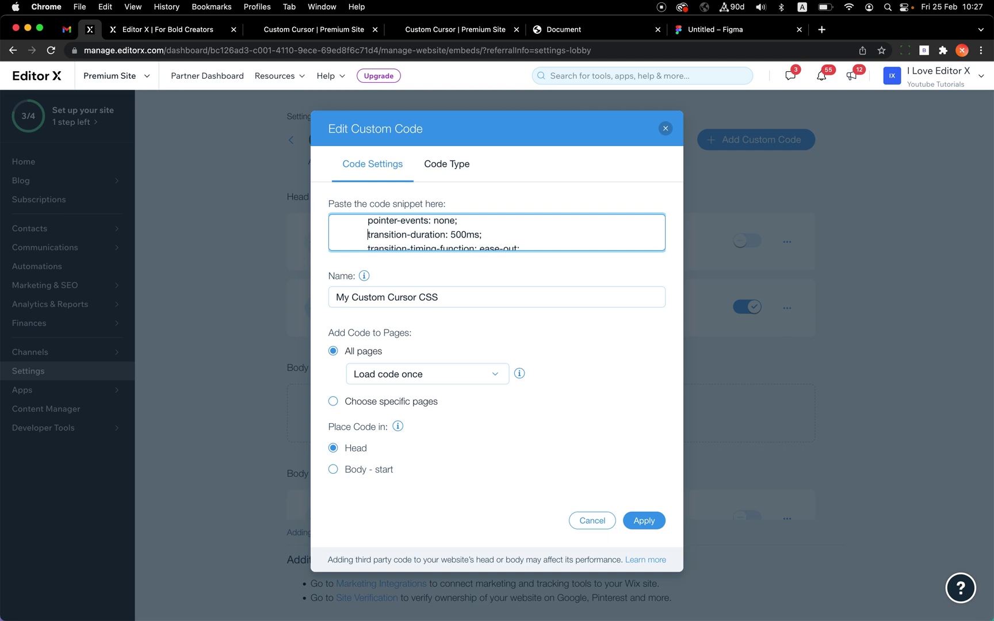
Return to the cursor: none line in the snippet's body rule and apply the edited code.
scroll(377, 233, "up", 5)
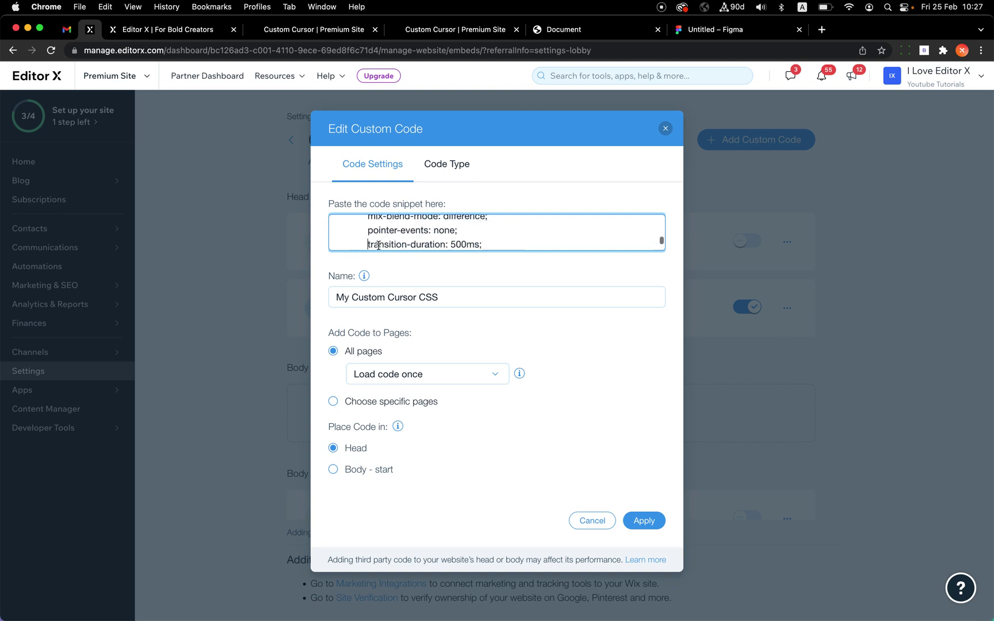
scroll(379, 245, "up", 5)
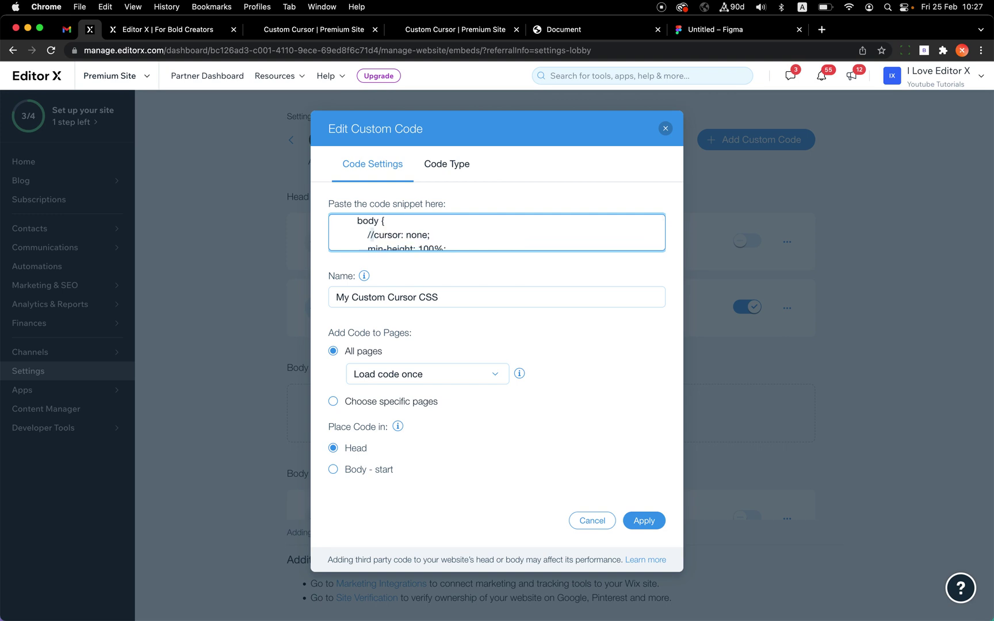
left_click(644, 521)
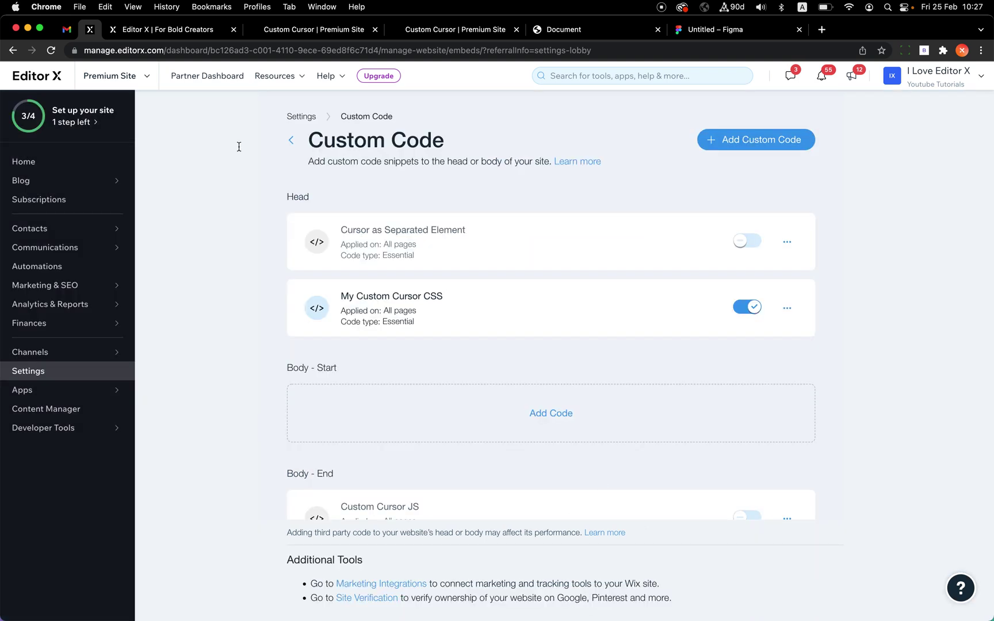
Set #myCustomCursor's width to 160px with a matching height in the My Custom Cursor CSS snippet, apply it, and view the live page.
left_click(296, 33)
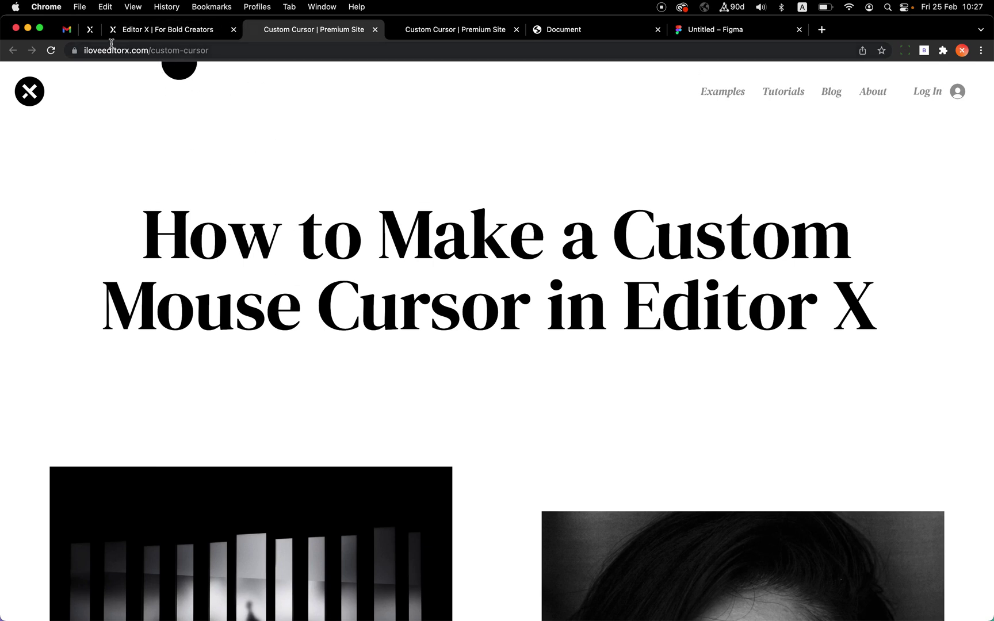
left_click(92, 34)
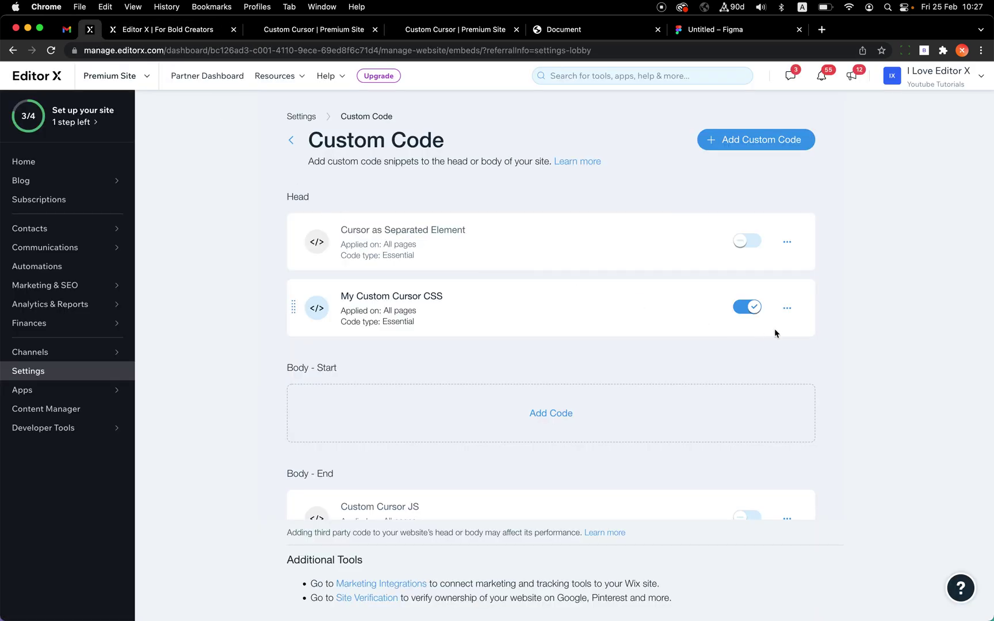
left_click(788, 307)
left_click(795, 239)
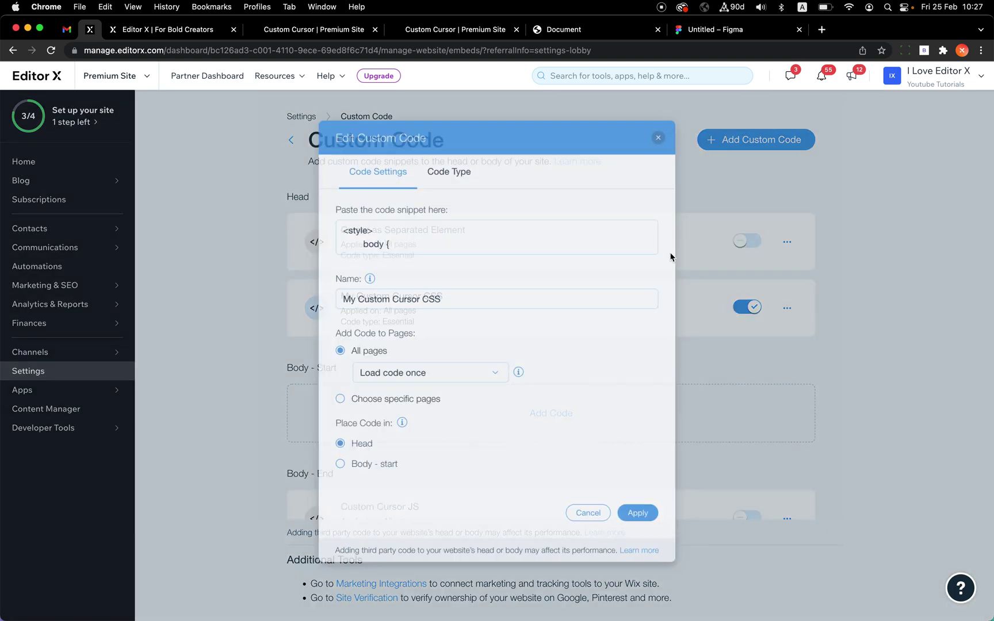
scroll(415, 240, "down", 5)
scroll(415, 241, "up", 5)
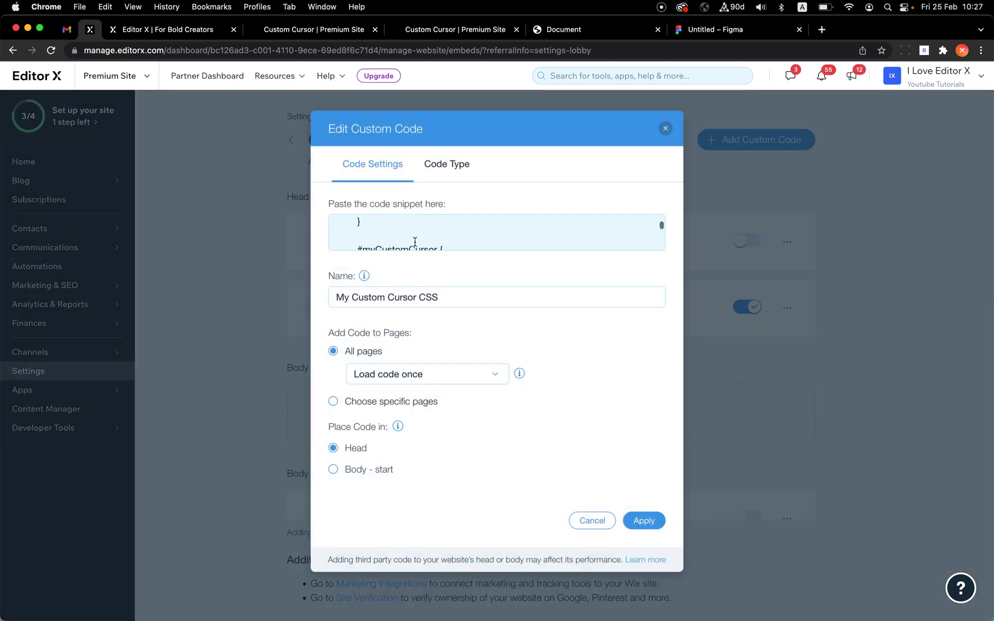
scroll(403, 233, "down", 3)
left_click(397, 227)
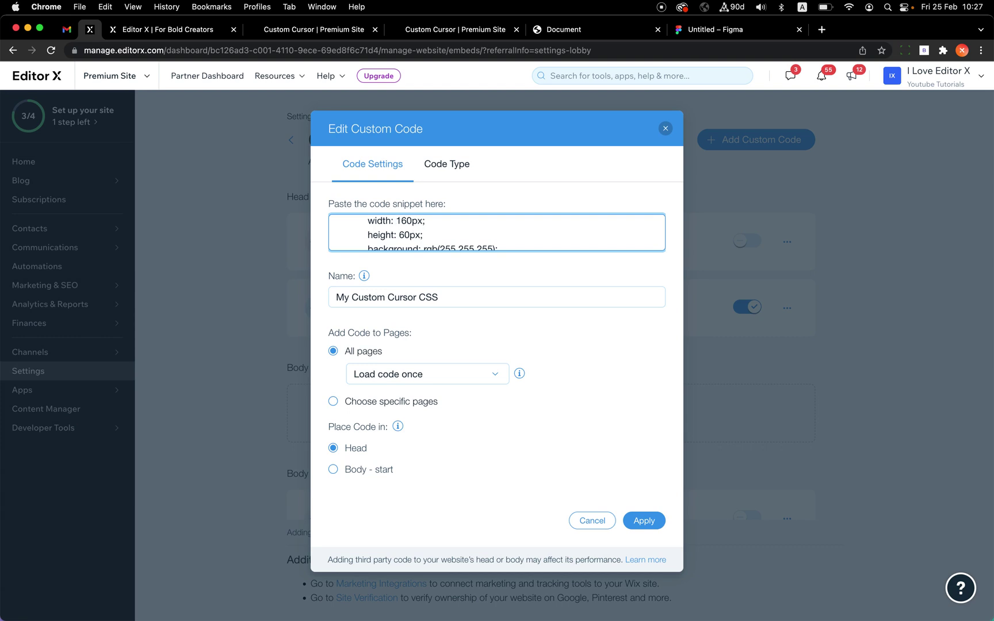
left_click(660, 518)
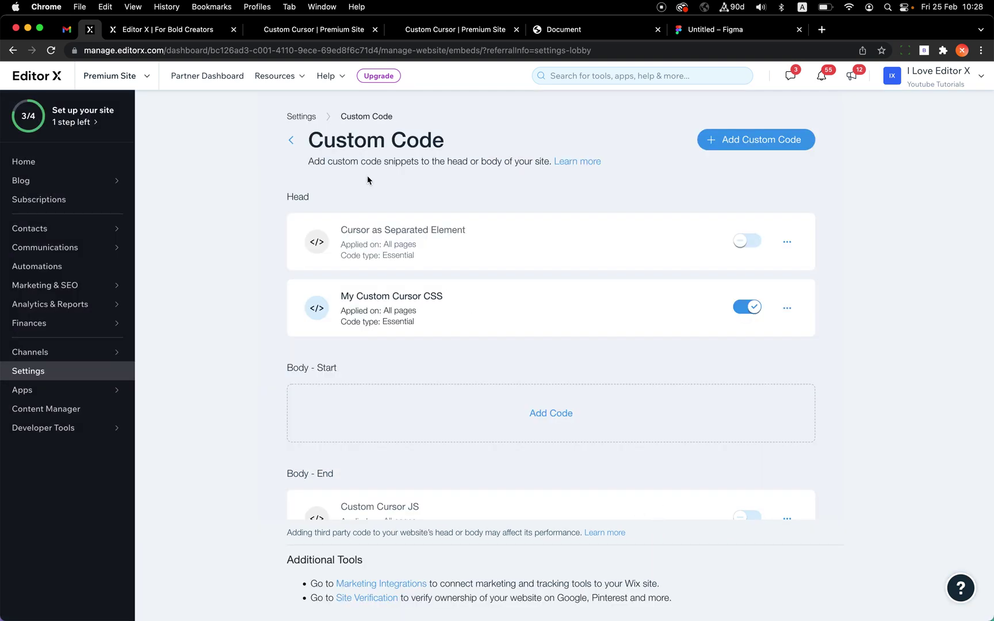
left_click(273, 32)
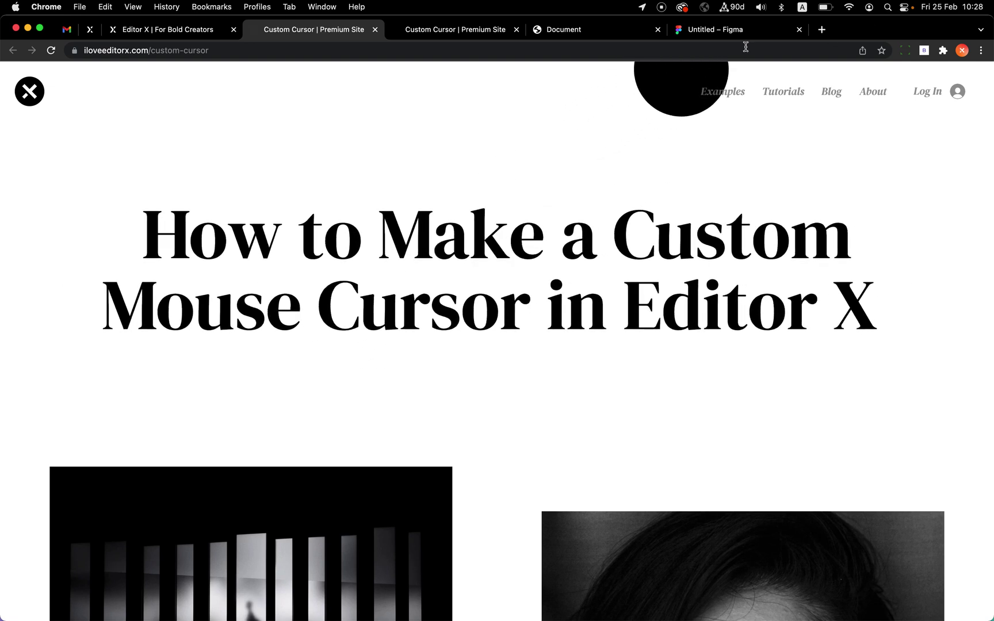
Switch to the Figma file, move the white ellipse onto the Hello World text, and try Multiply and Soft light as its fill blend mode.
left_click(715, 28)
left_click_drag(491, 251, 484, 343)
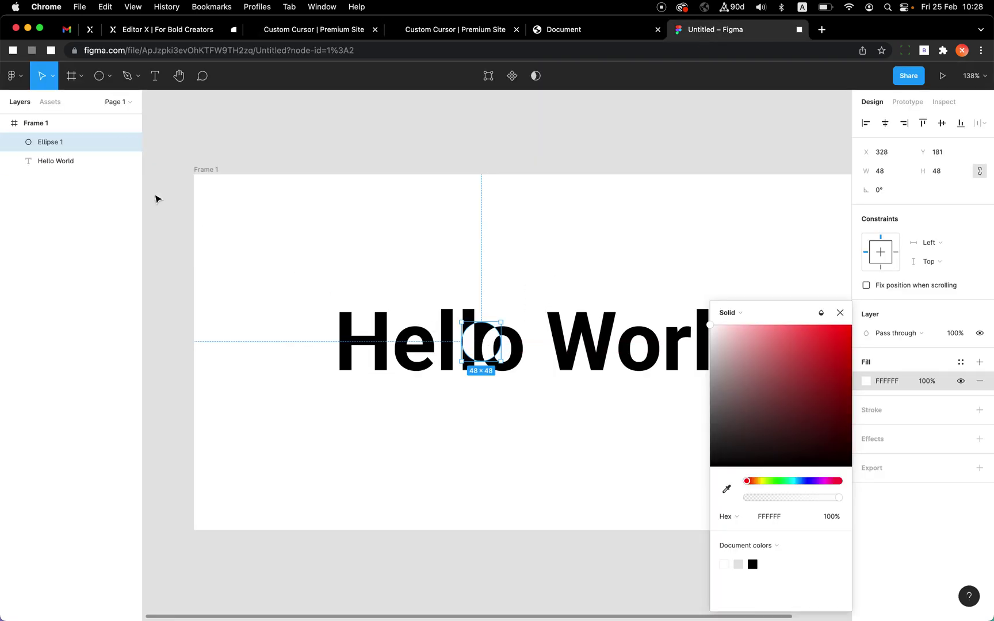
left_click(821, 315)
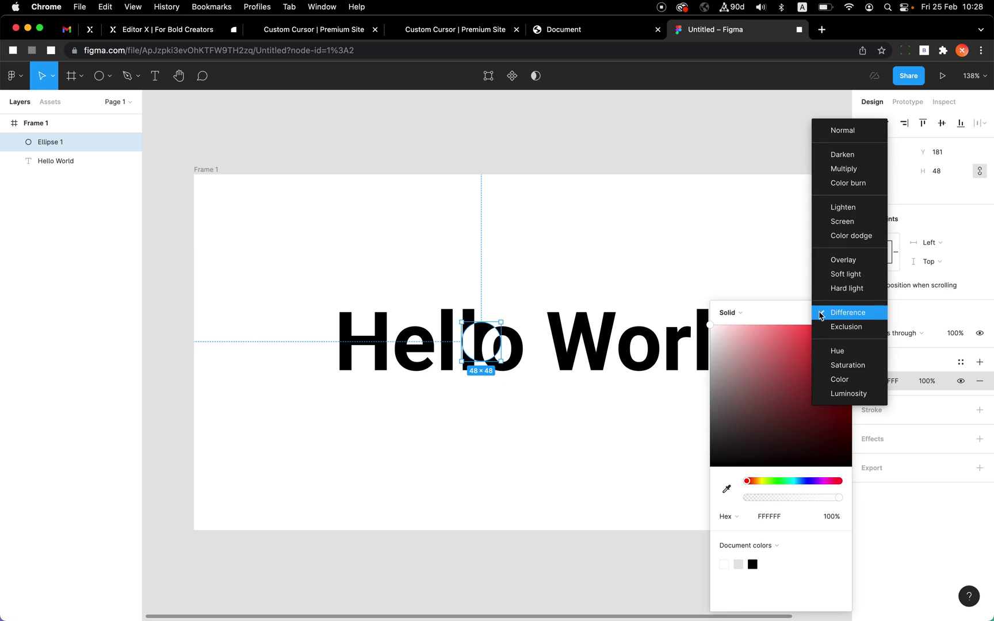
left_click(856, 170)
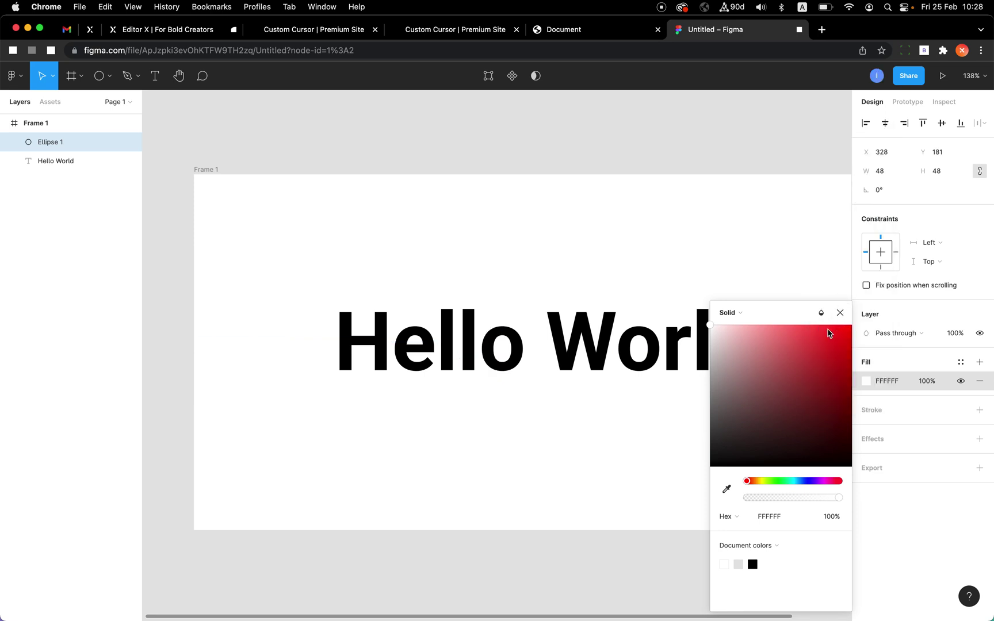
left_click(821, 313)
left_click(851, 415)
left_click(821, 314)
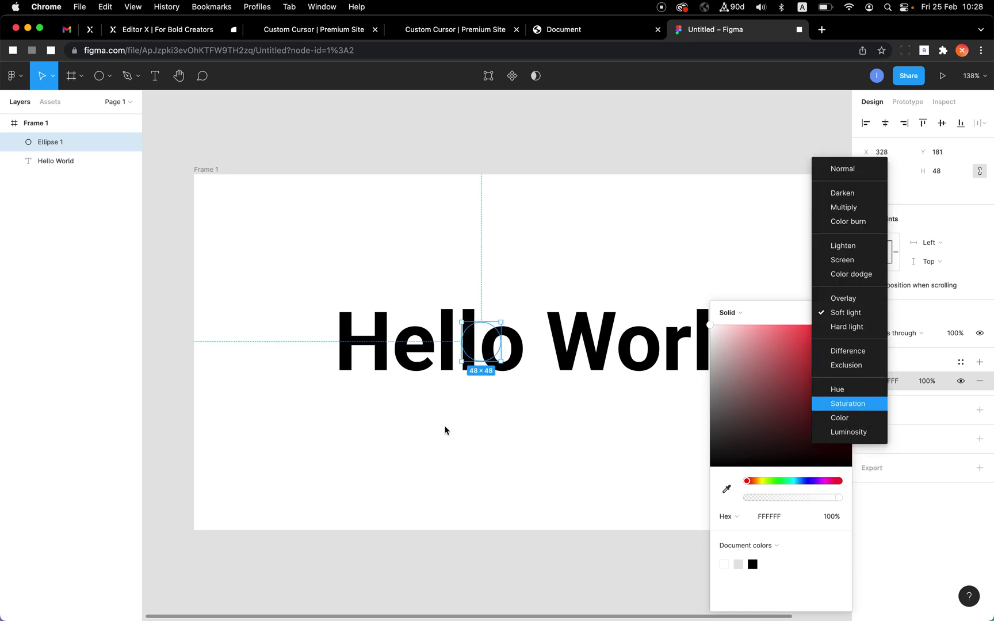
Change the fill of the Hello World text to red FF0B0B and deselect it.
left_click(403, 351)
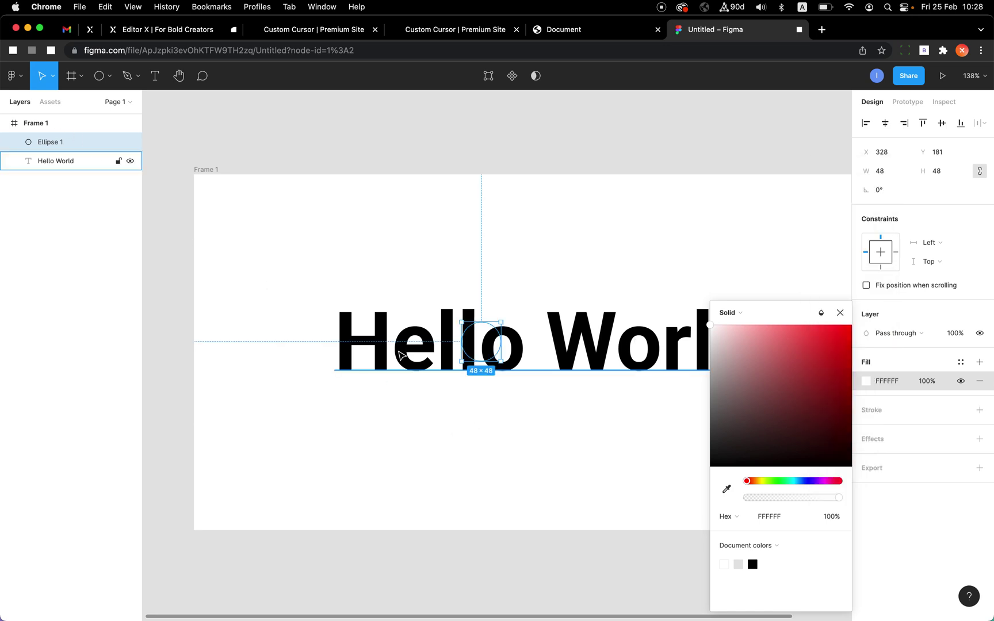
left_click(866, 510)
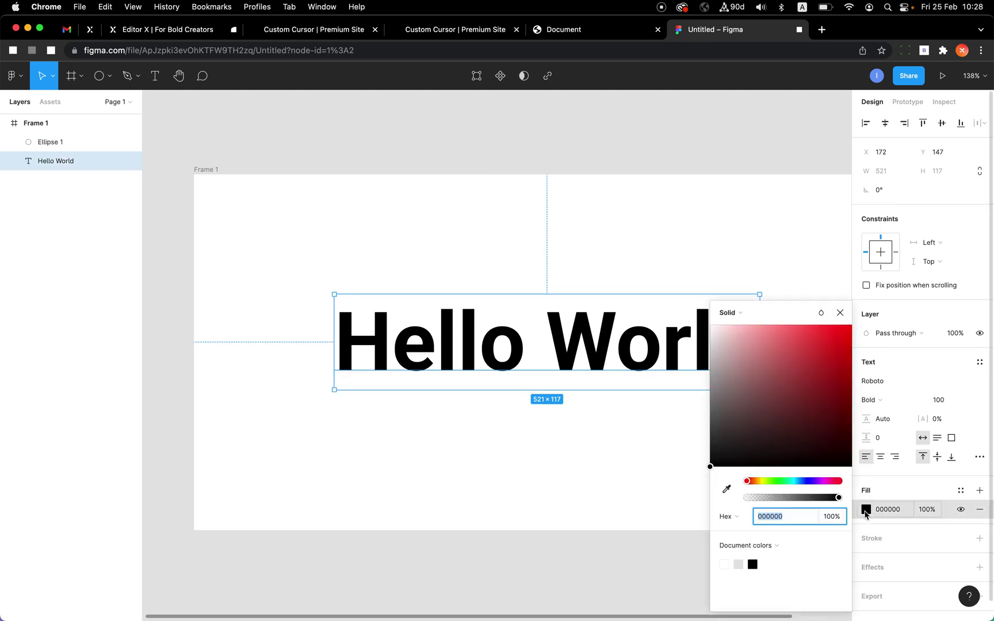
left_click(845, 326)
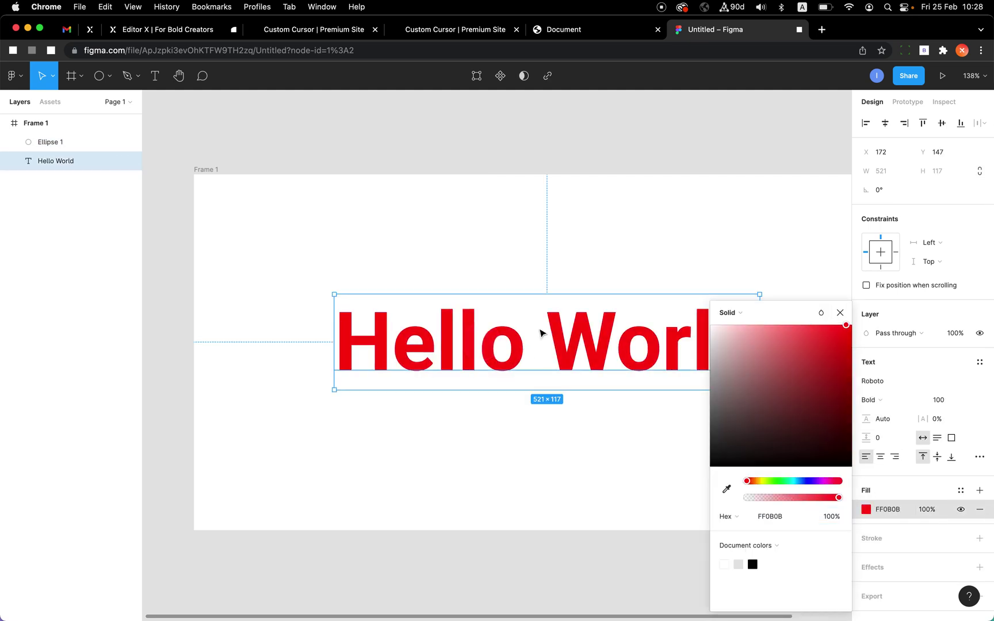
left_click(546, 262)
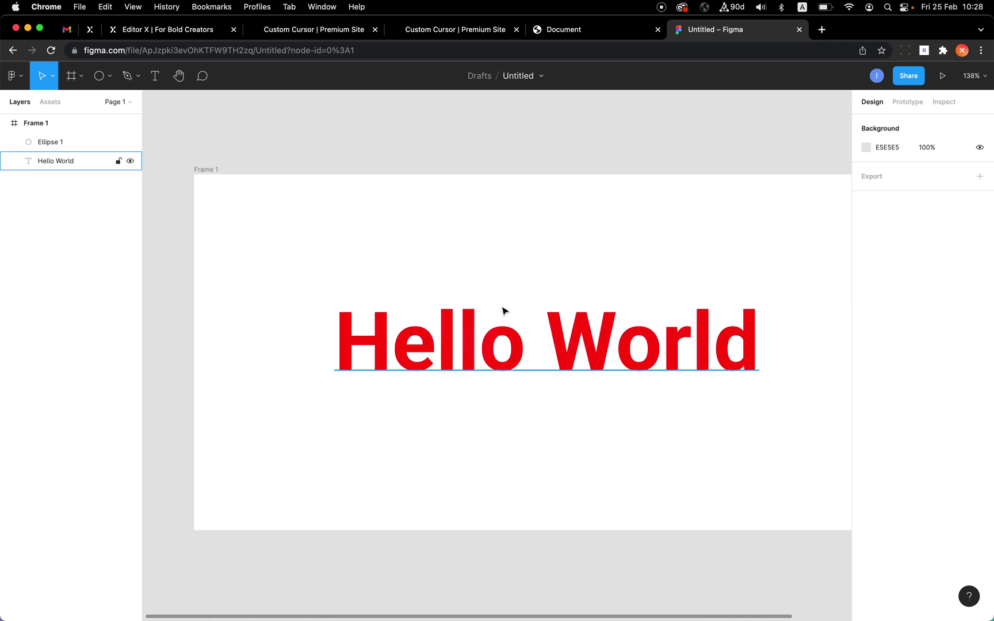
Try Darken, Screen and Hard light on the ellipse's layer, set its blend mode to Color, and move it across the Hello World text.
left_click(475, 345)
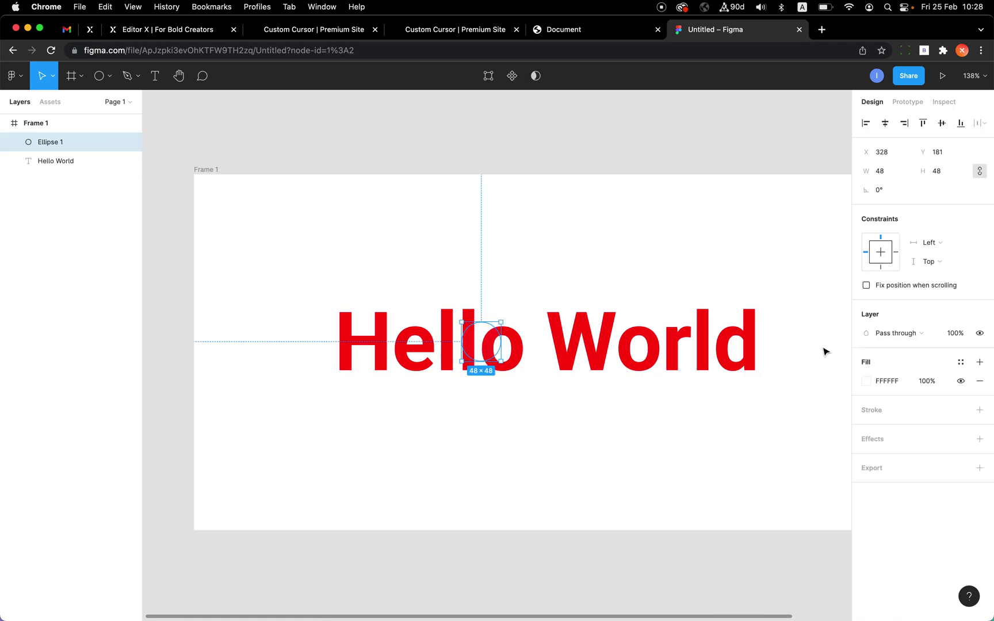
left_click(861, 337)
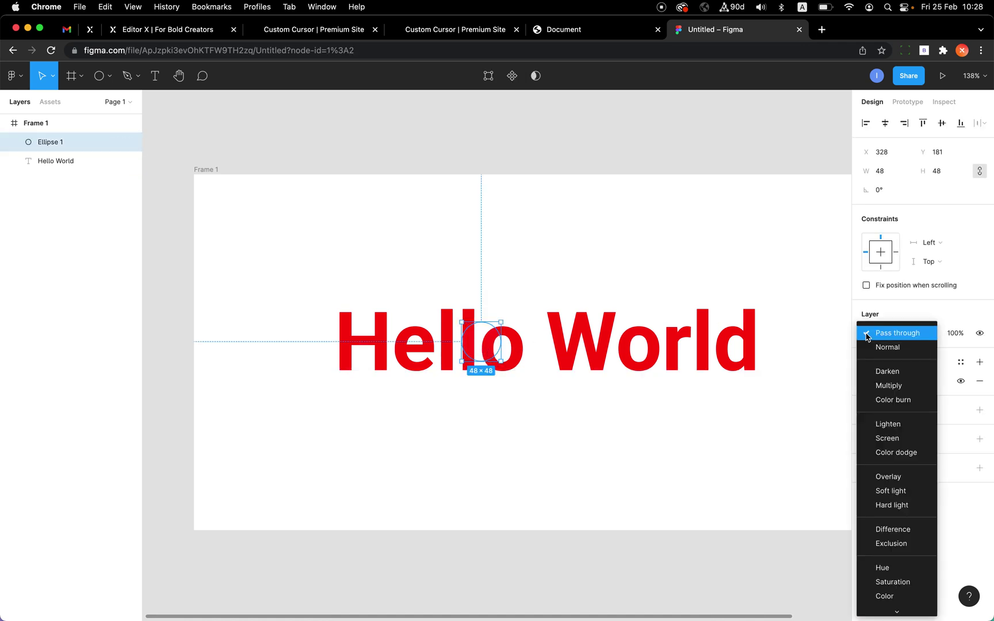
left_click(887, 372)
left_click(868, 339)
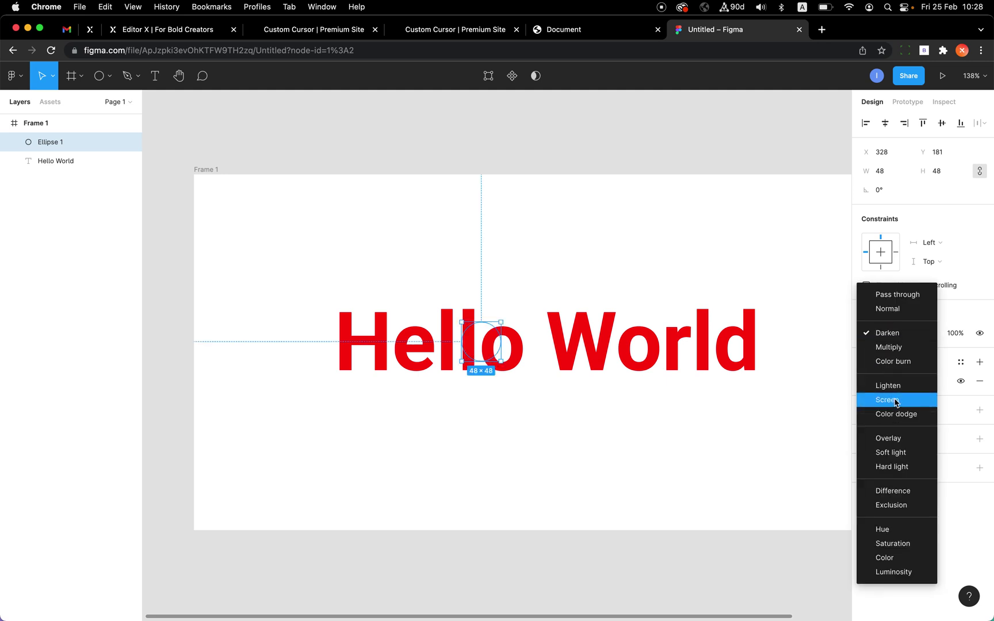
left_click(893, 402)
left_click(868, 335)
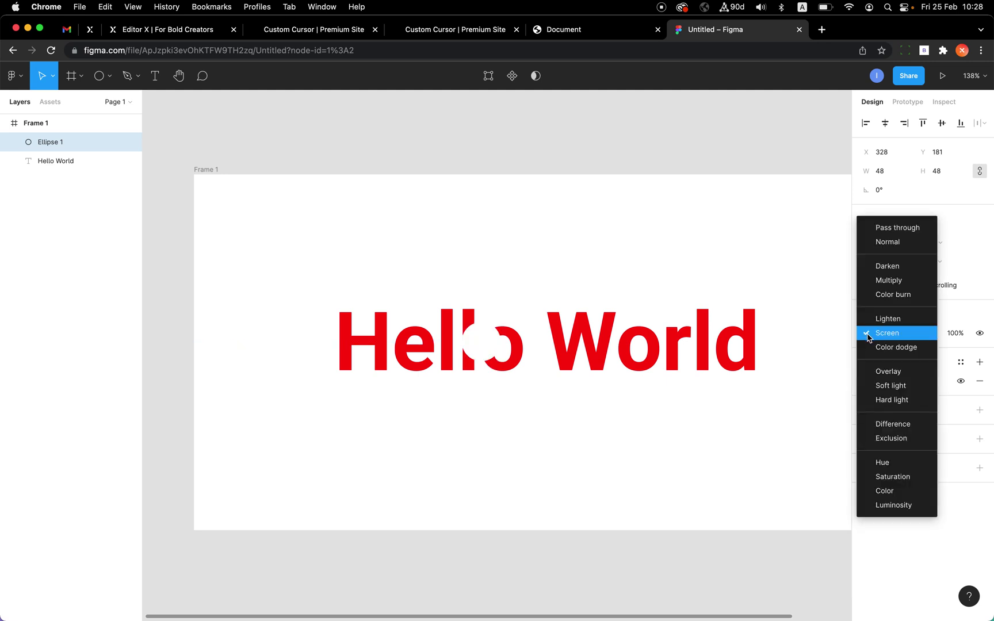
left_click(886, 399)
left_click(865, 332)
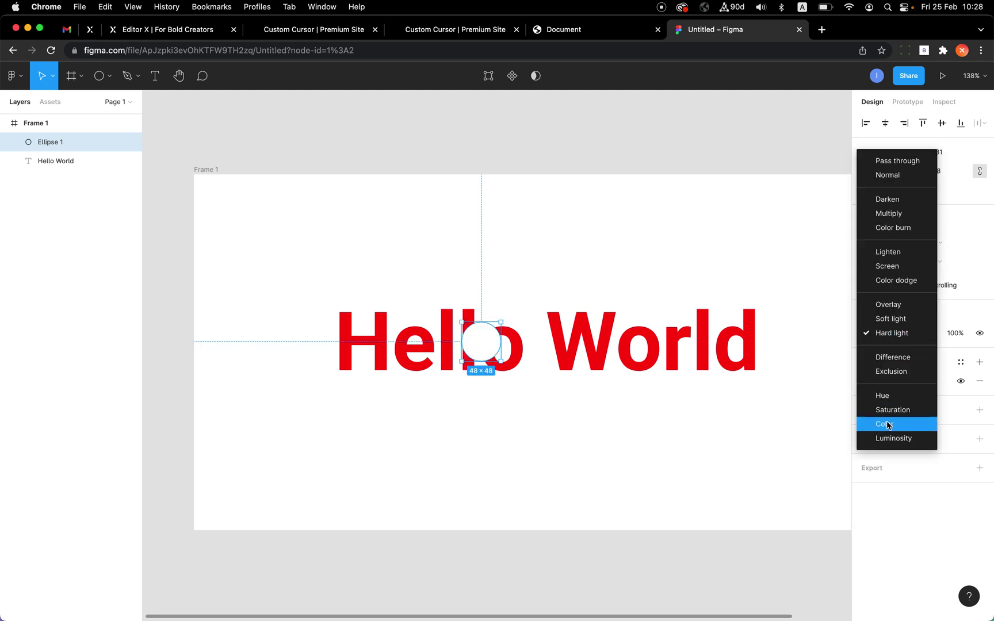
left_click(888, 424)
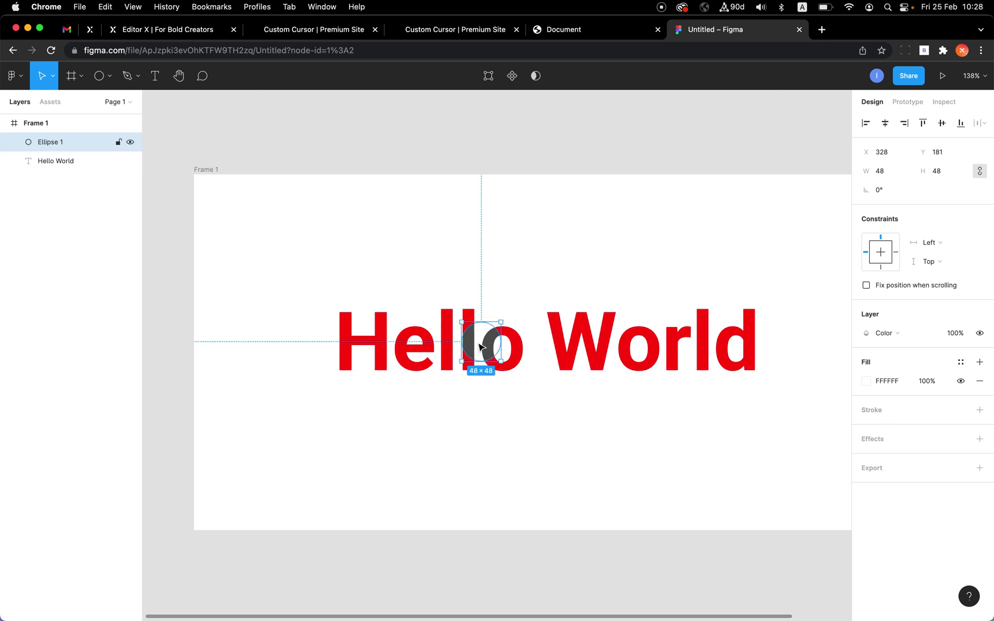
left_click_drag(481, 347, 410, 345)
left_click_drag(471, 344, 536, 327)
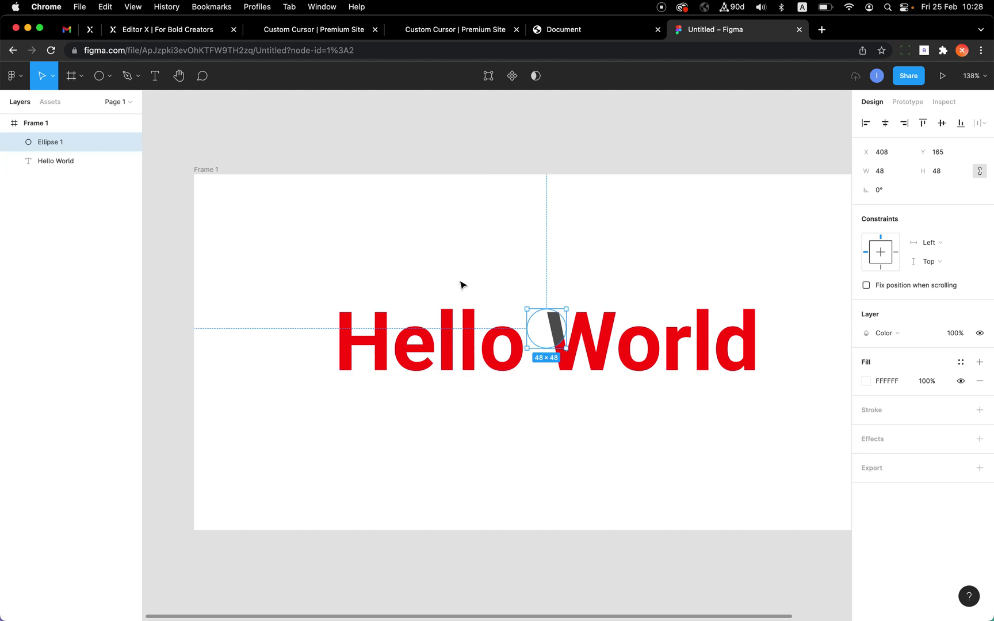
View the cursor over the heading on the second live page, and highlight the #myCustomCursor rule and whole style block in VS Code's index.html.
left_click(440, 32)
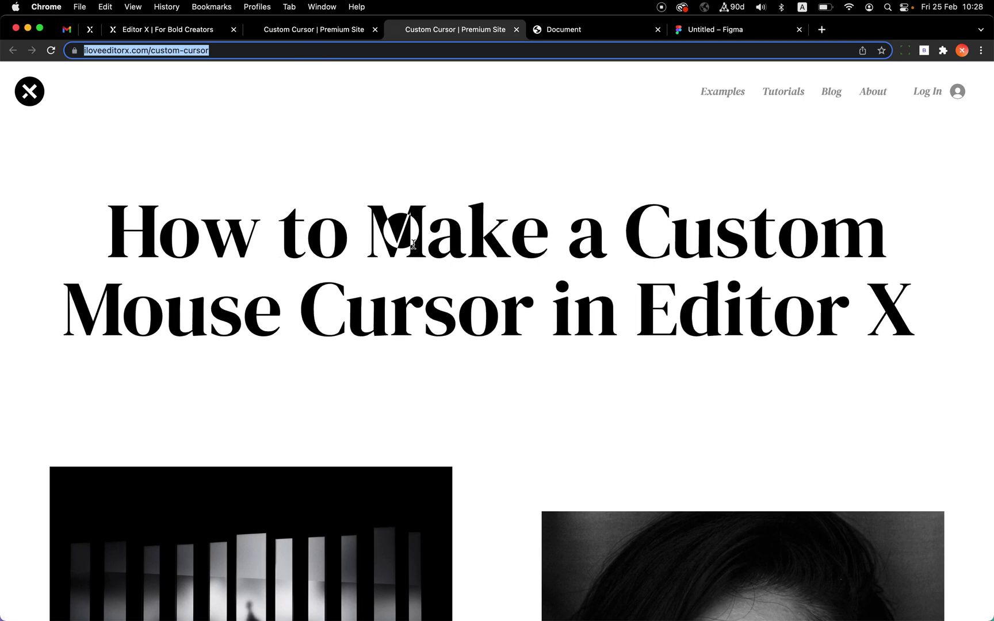
key("super+Tab")
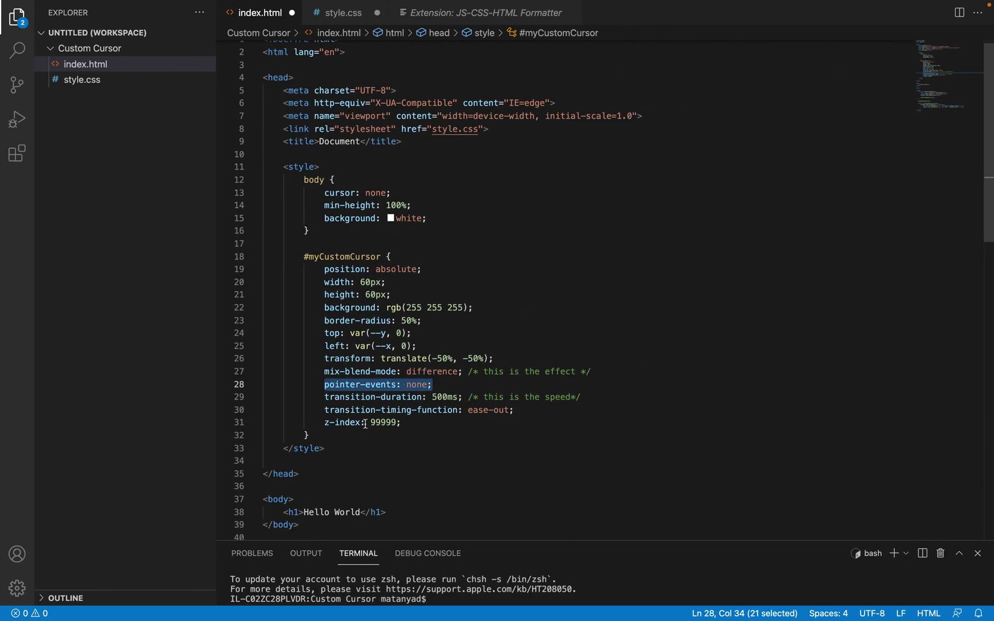
left_click_drag(322, 437, 302, 272)
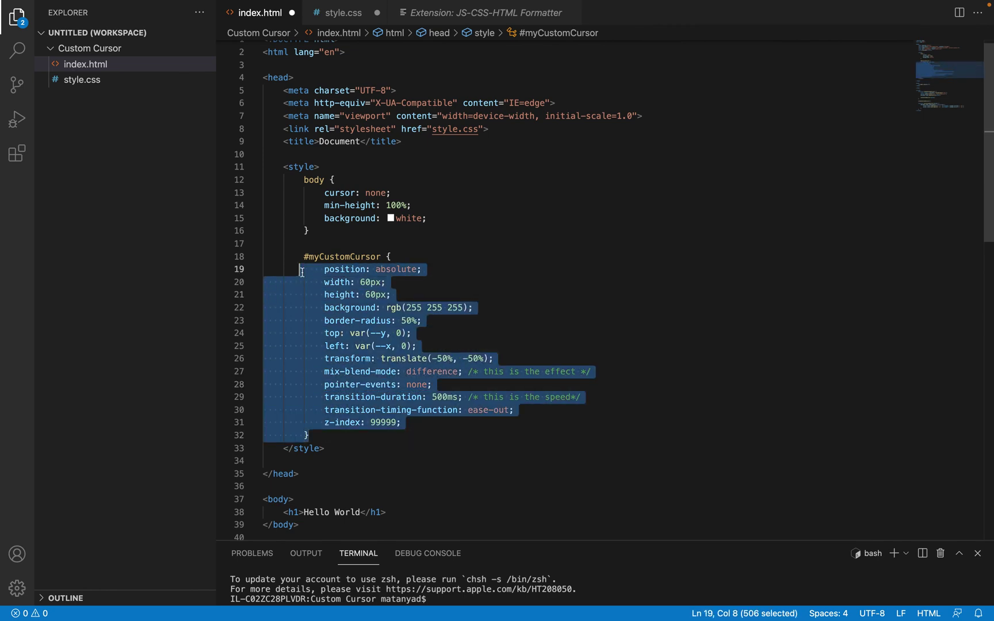
left_click_drag(325, 448, 280, 168)
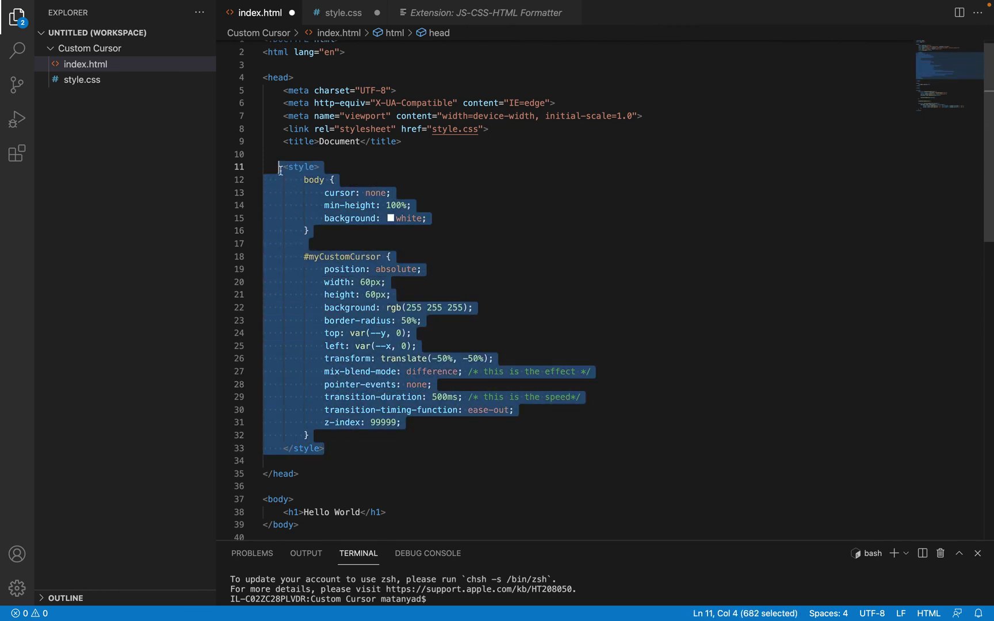
Review the script block in index.html, switch to the live custom-cursor page in Chrome, and test text selection across its heading.
scroll(372, 322, "down", 9)
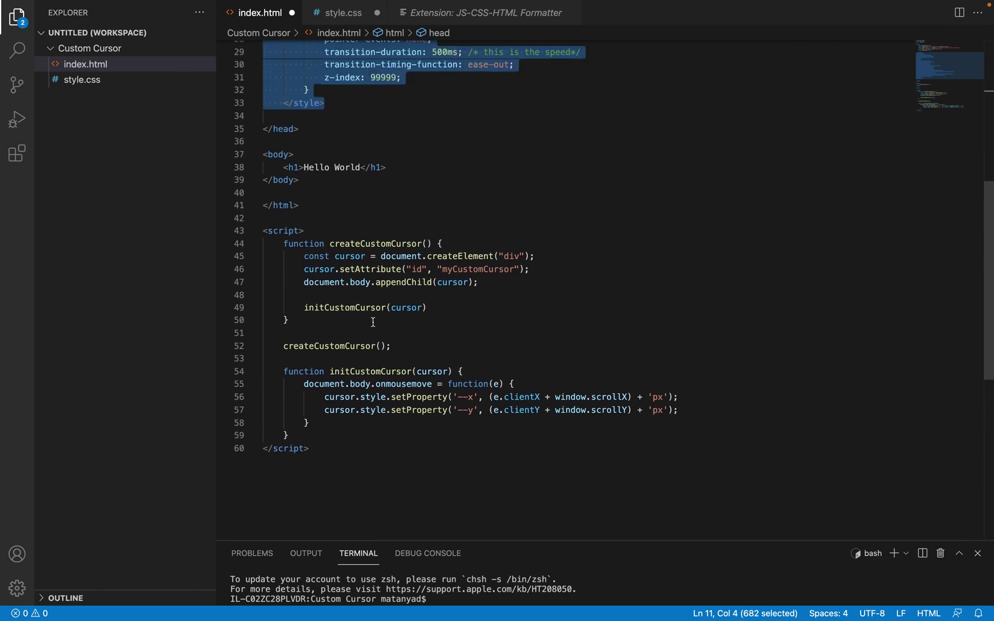
scroll(327, 319, "up", 9)
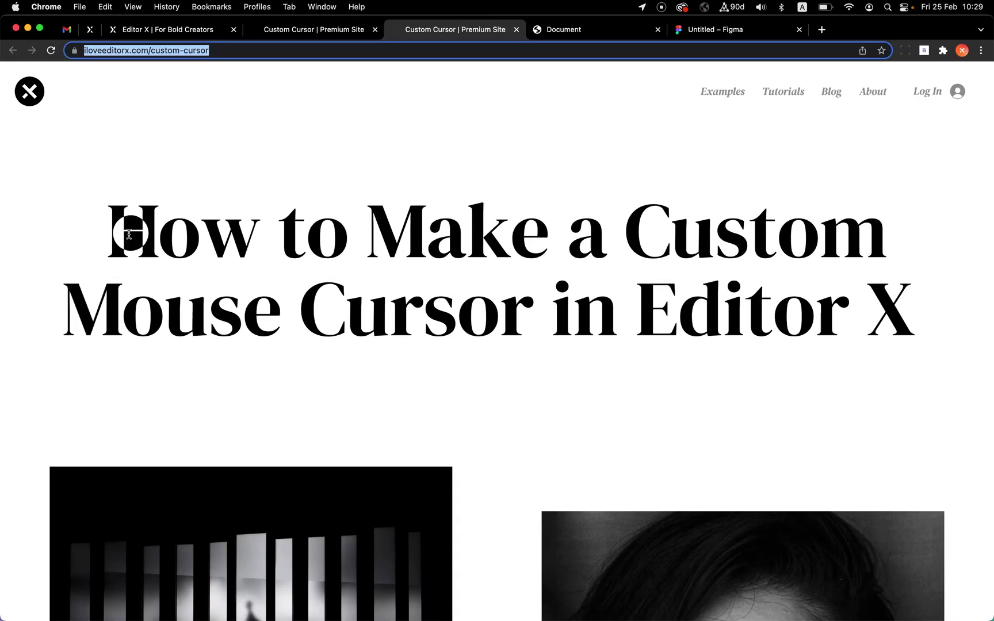
left_click_drag(124, 234, 440, 252)
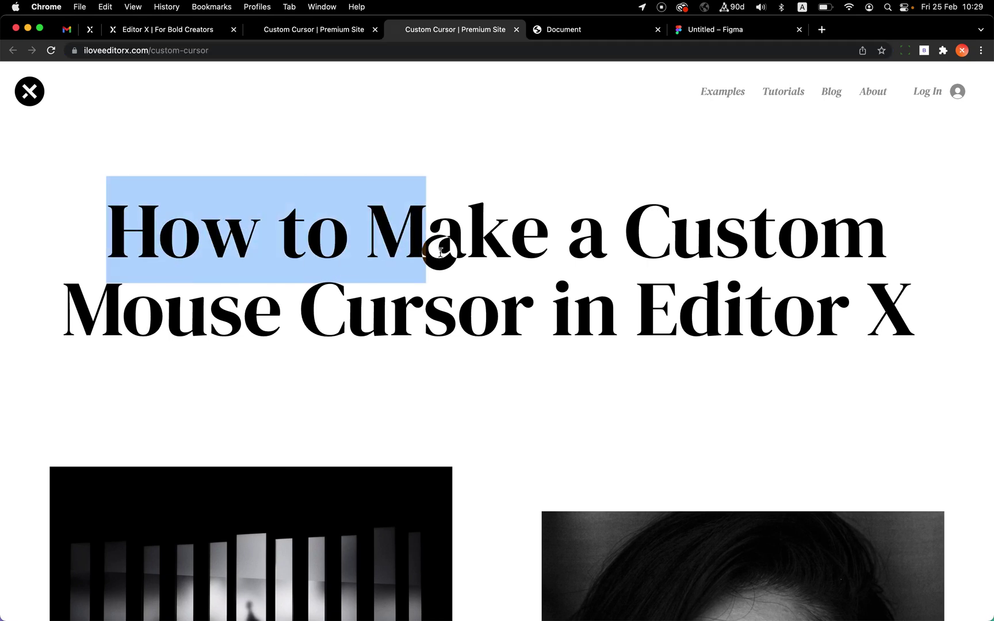
left_click(440, 251)
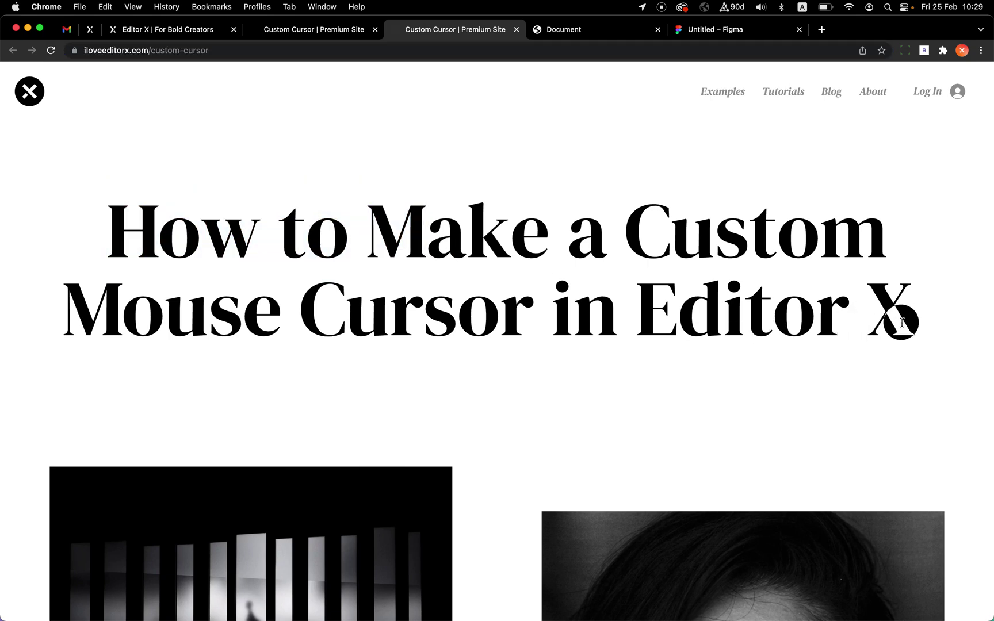
left_click_drag(916, 313, 724, 310)
left_click_drag(634, 303, 365, 233)
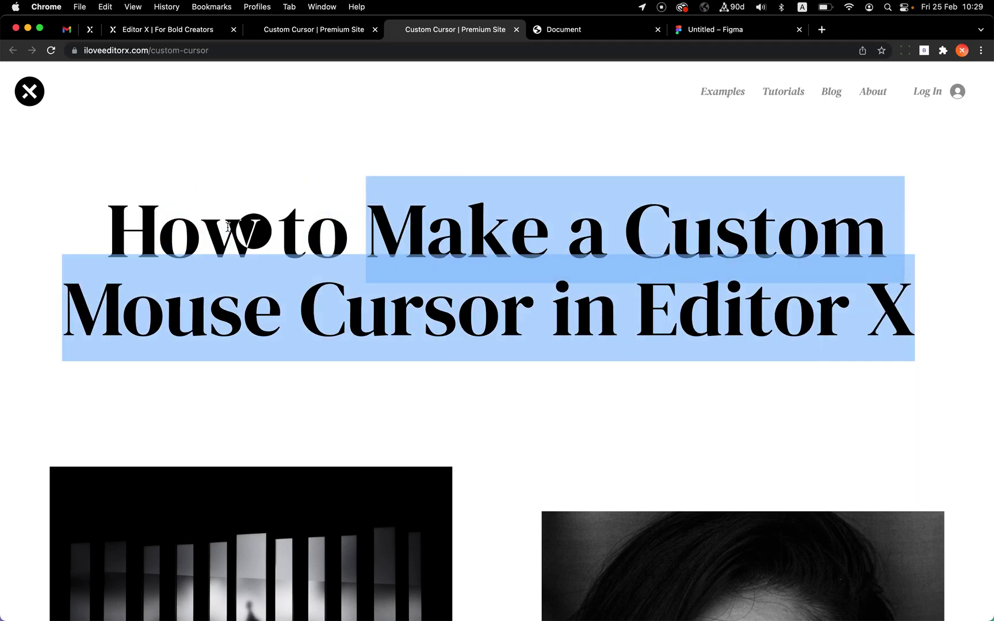
left_click_drag(108, 224, 508, 304)
View the custom cursor over the portrait photo below the heading, and return to the start of the page.
scroll(572, 345, "down", 5)
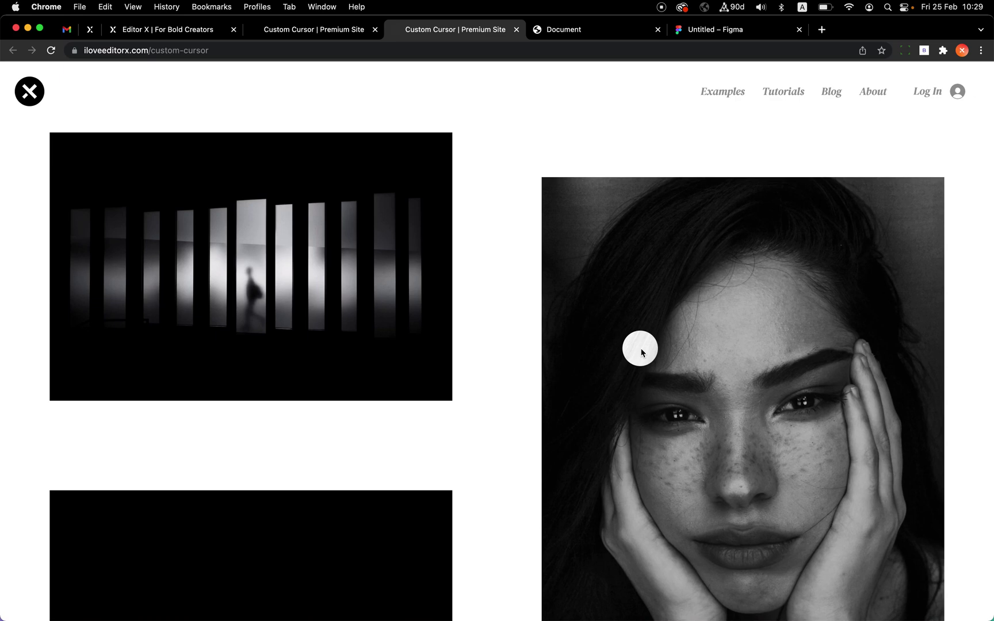
scroll(642, 351, "down", 2)
scroll(689, 353, "up", 1)
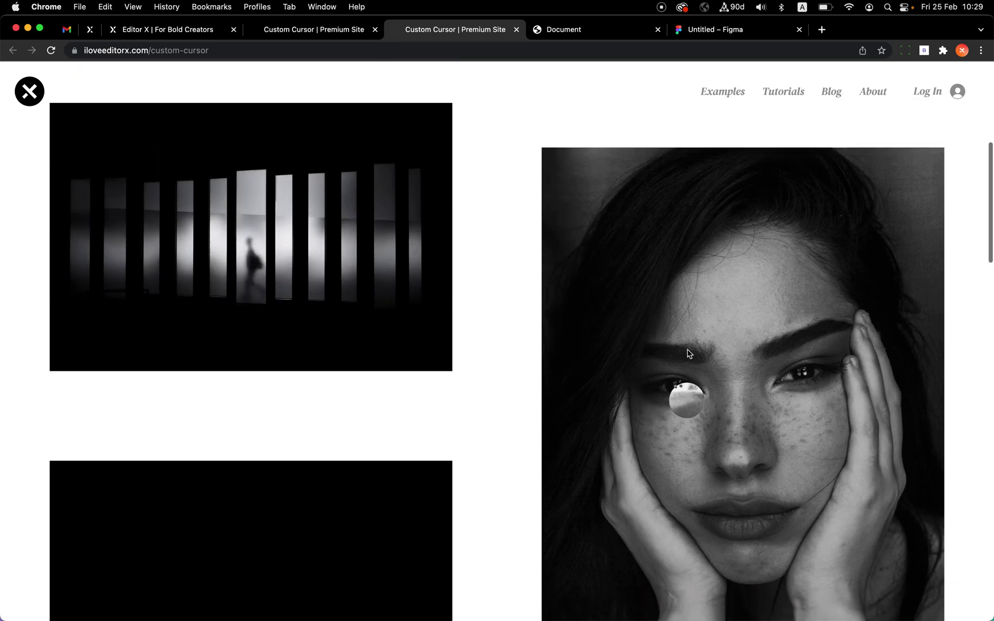
scroll(689, 350, "up", 6)
left_click(719, 299)
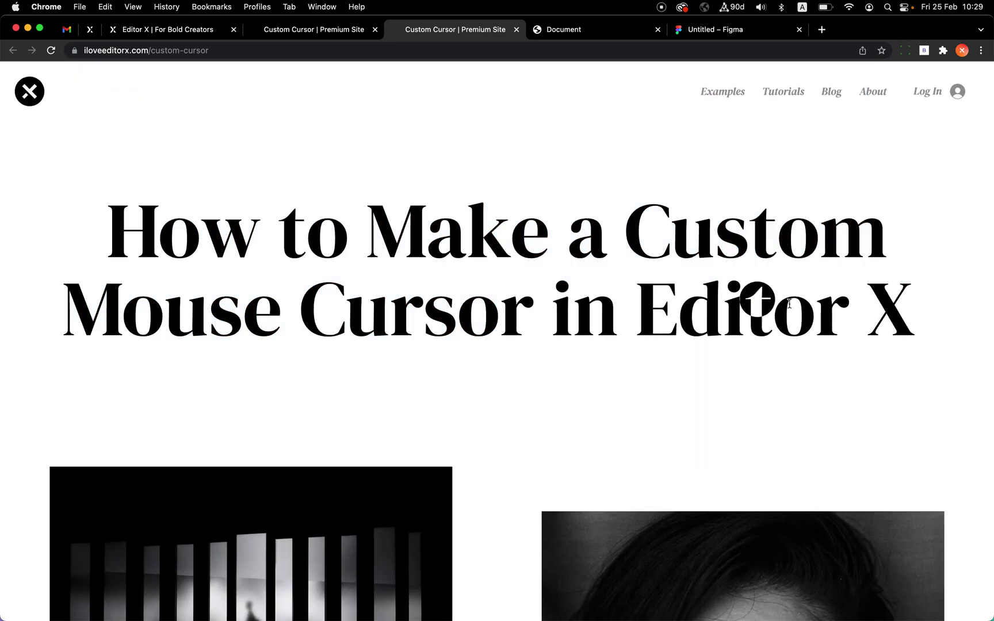
Test highlighting the heading text under the custom cursor once more and clear the selection.
left_click_drag(916, 317, 448, 236)
left_click(122, 244)
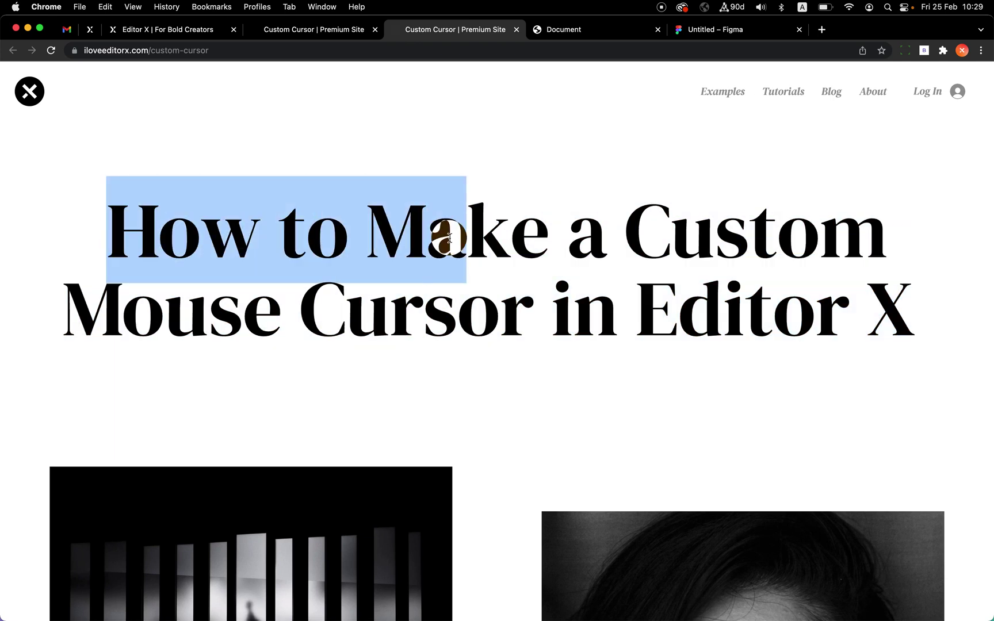
left_click(448, 235)
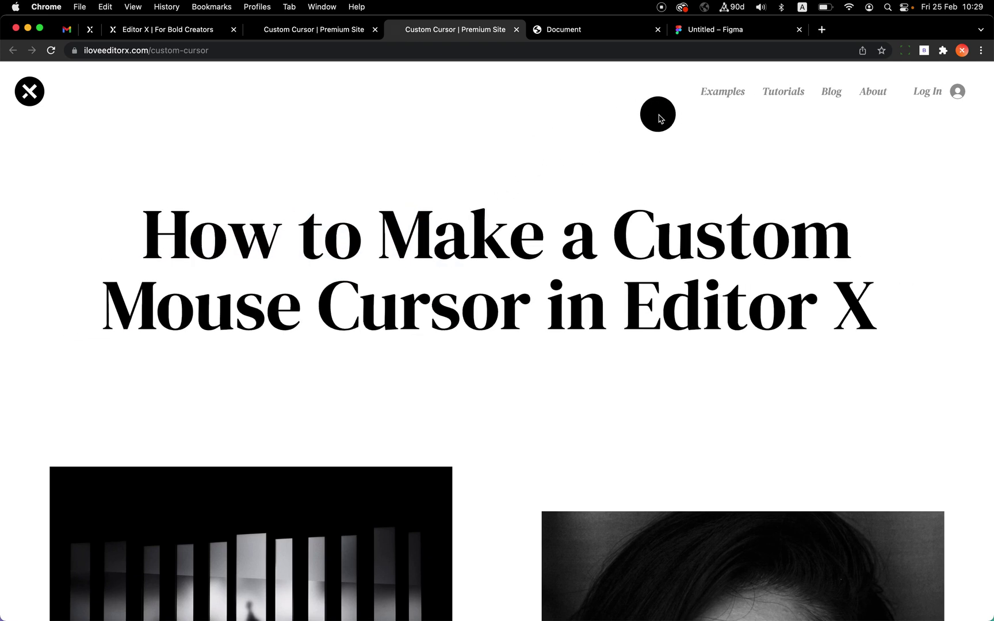